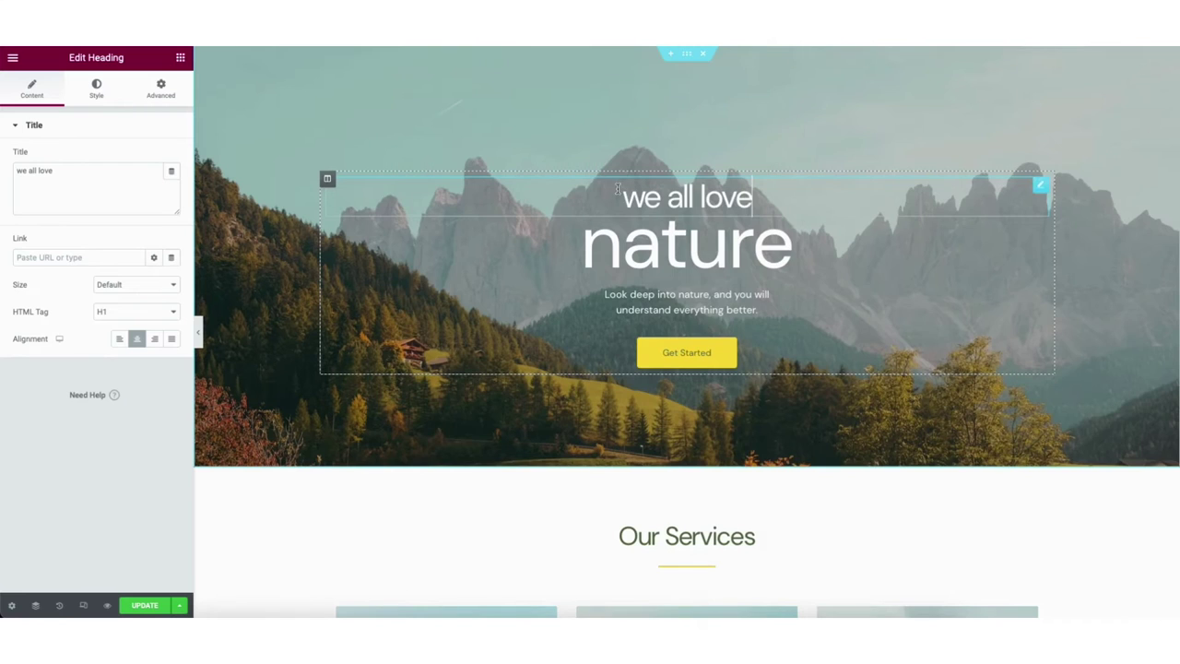
# Step: Retype the 'we all love' heading as 'this is my', then scroll down the Just Host homepage
pyautogui.tripleClick(737, 197)
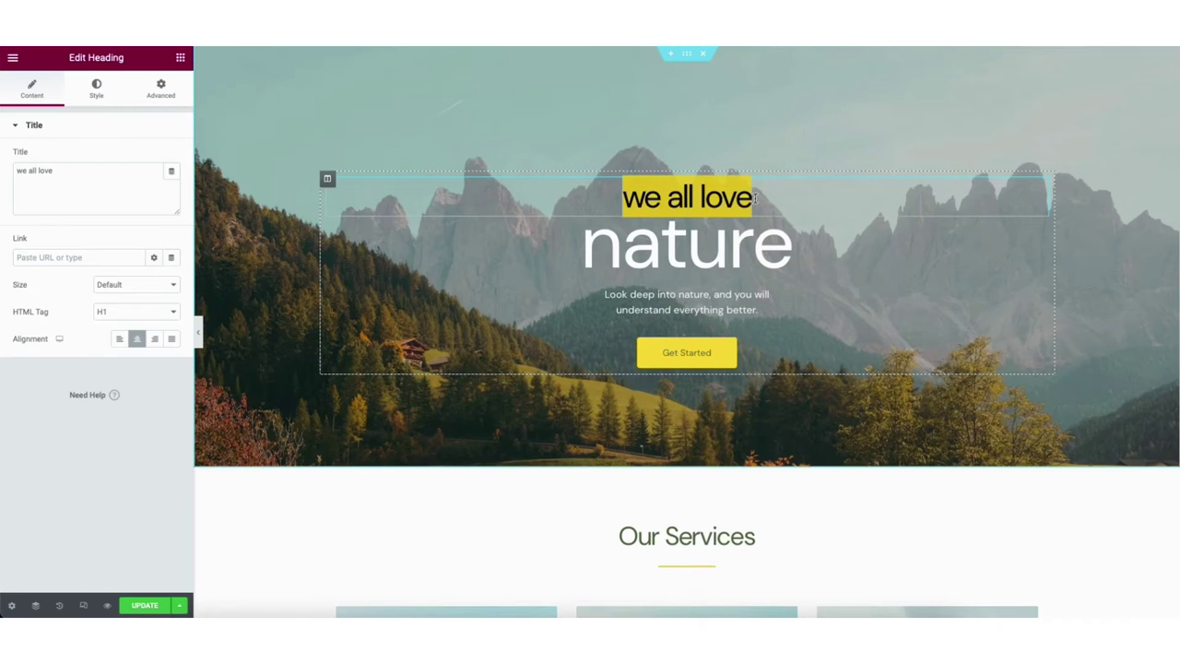
pyautogui.write('this is my')
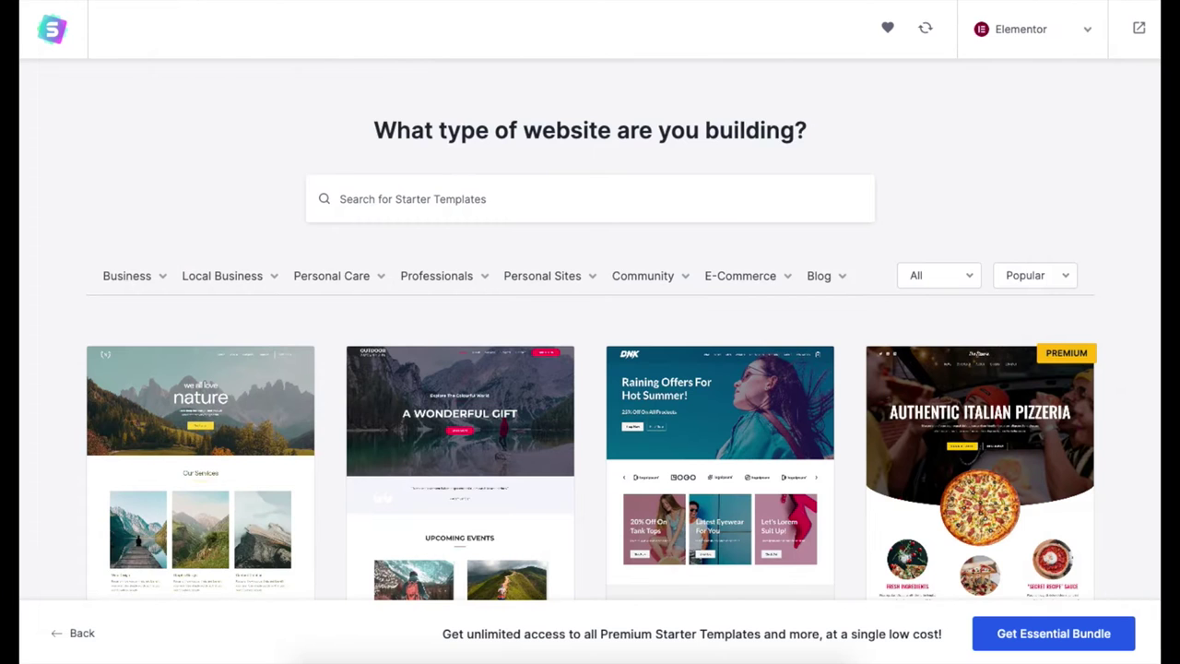
pyautogui.scroll(-5, 590, 369)
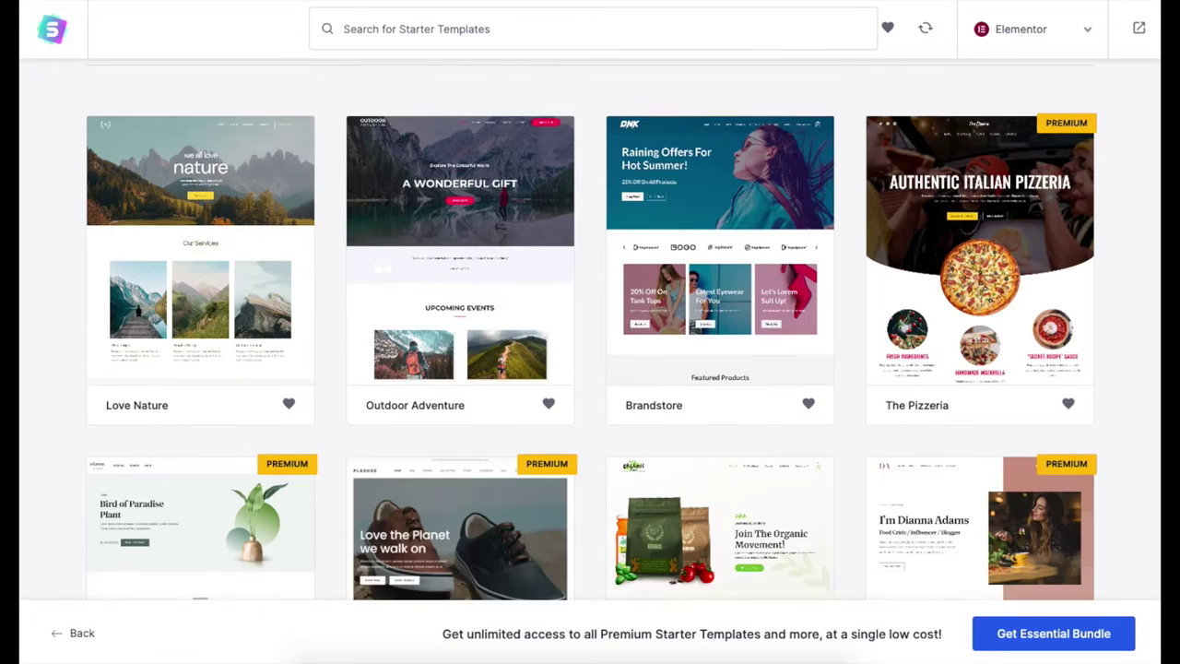
pyautogui.scroll(-4, 590, 369)
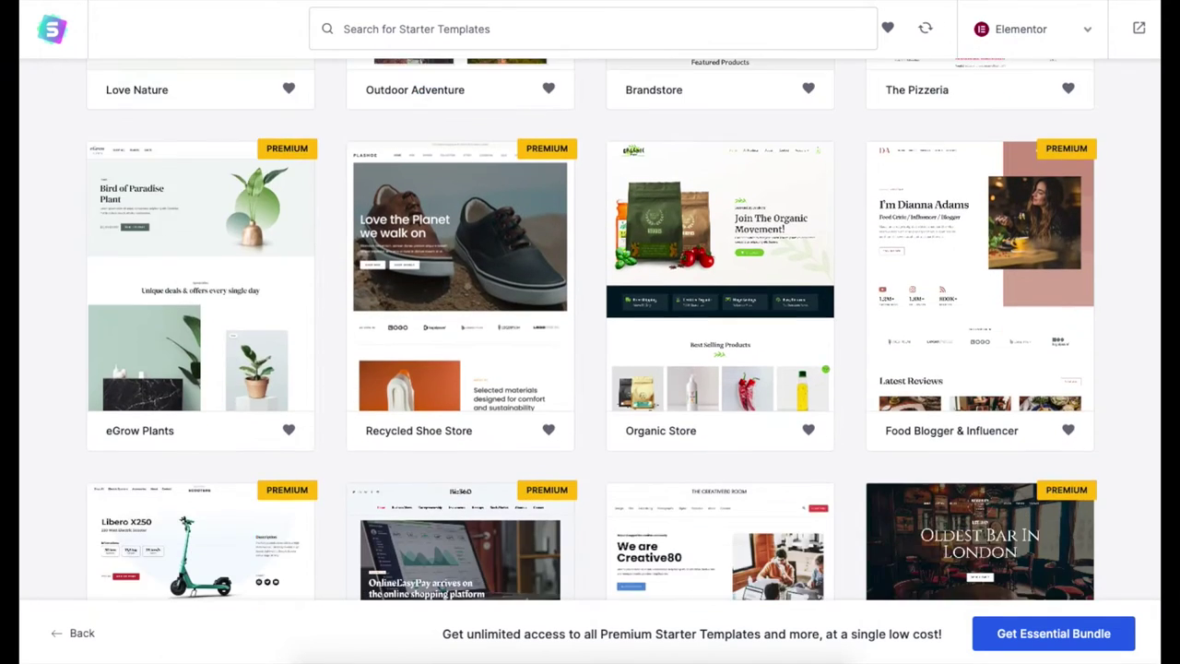
pyautogui.scroll(-4, 590, 329)
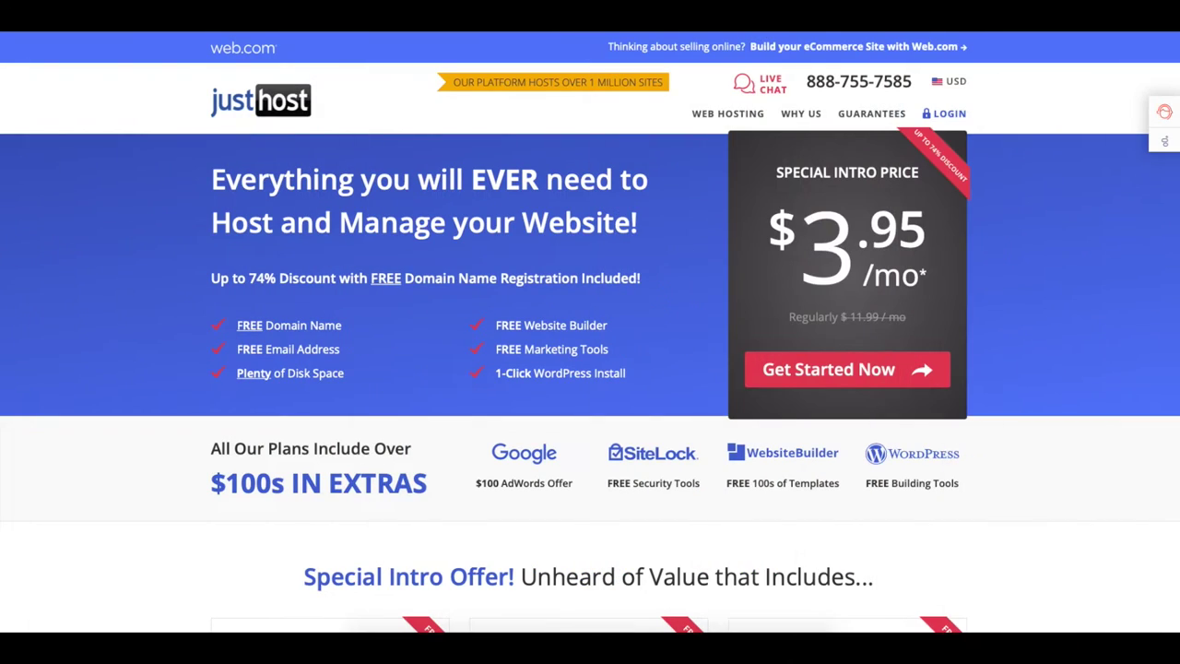
pyautogui.scroll(-3, 590, 331)
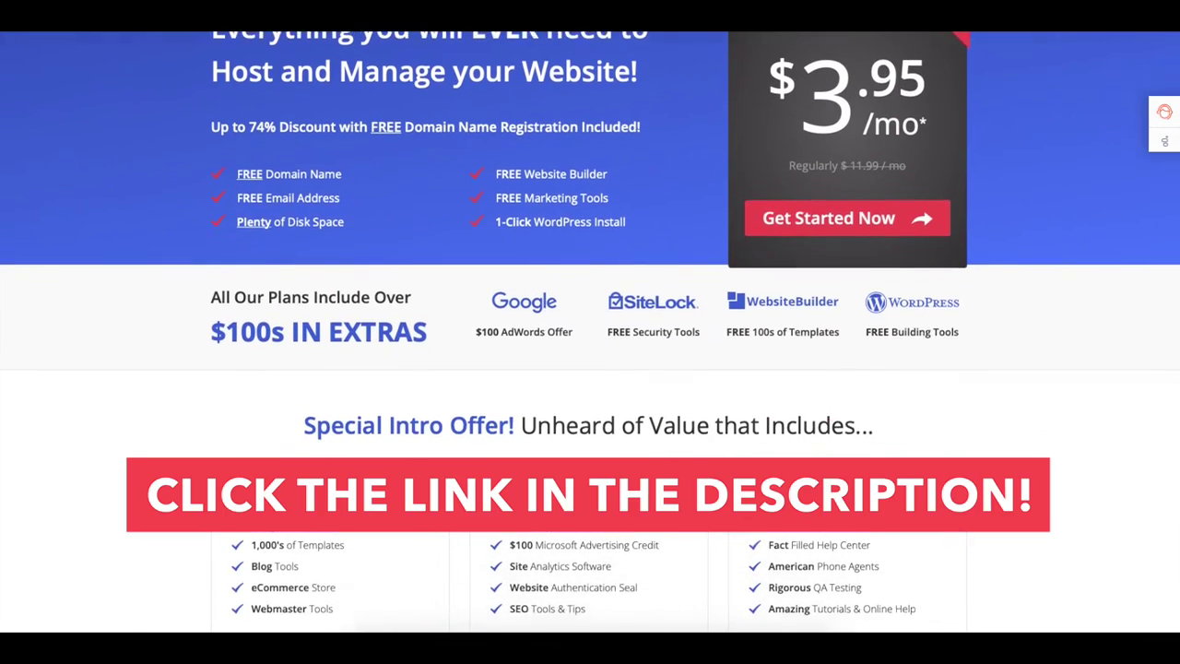
pyautogui.scroll(-5, 590, 332)
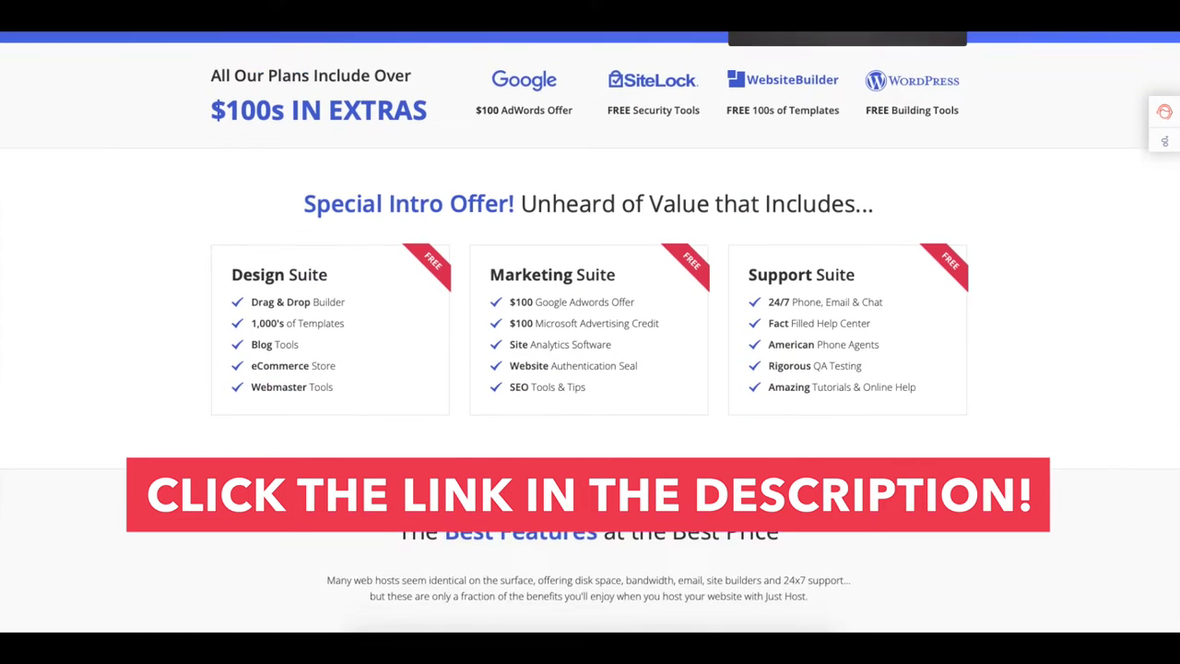
pyautogui.scroll(-5, 590, 332)
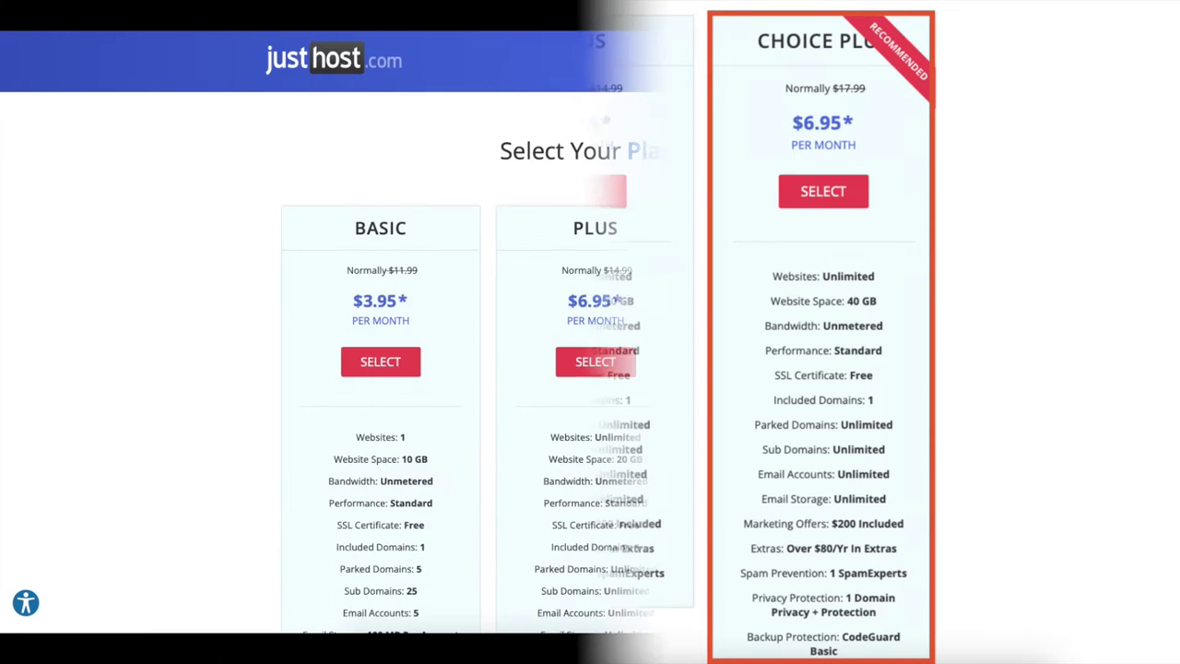
# Step: Scroll down the Just Host pricing page to compare the Basic, Plus and Choice Plus plans
pyautogui.scroll(-4, 1173, 194)
pyautogui.scroll(-1, 1149, 318)
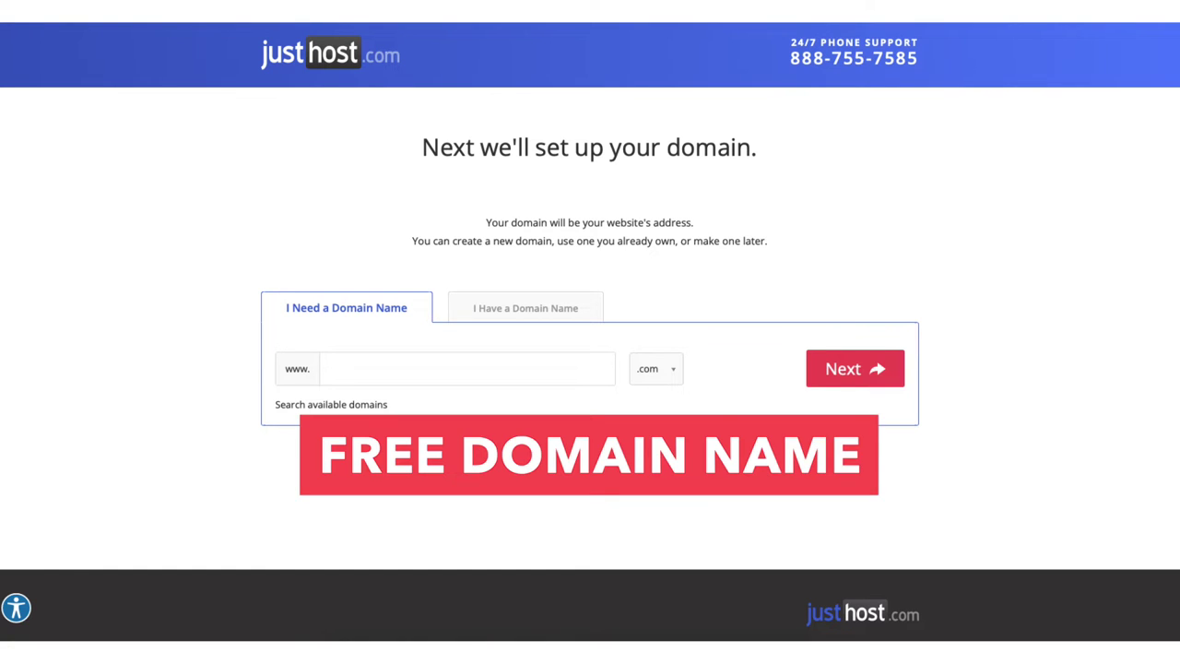
# Step: Browse the domain extensions while keeping .com, then switch to the I Have a Domain Name option
pyautogui.click(671, 376)
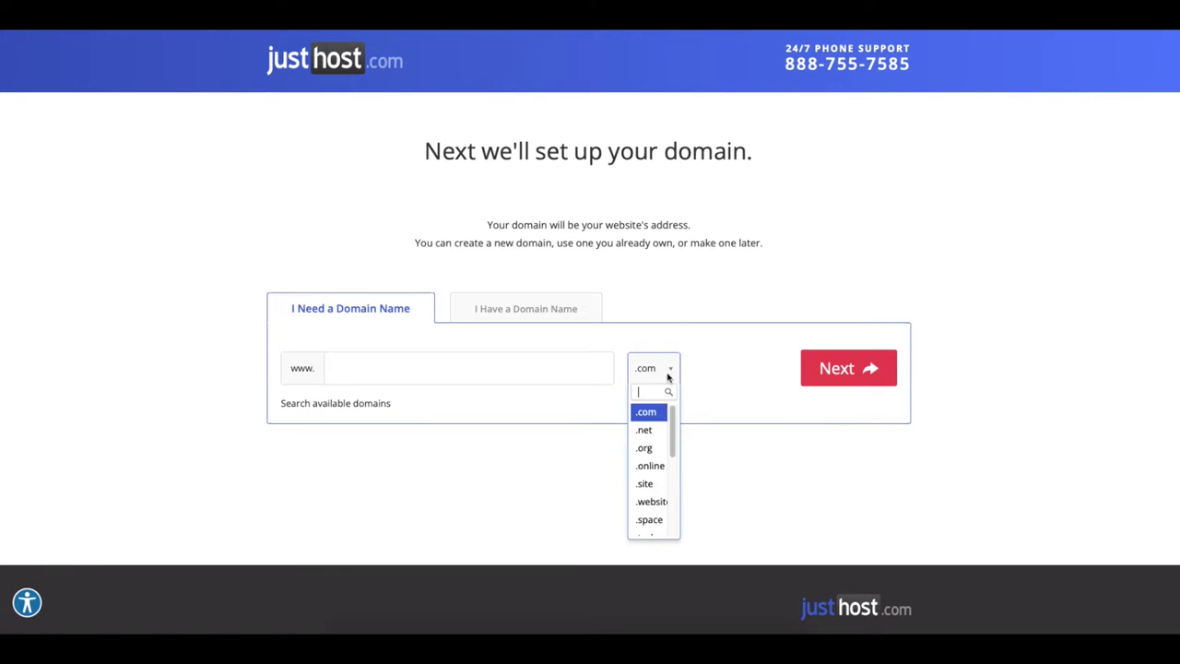
pyautogui.moveTo(673, 417)
pyautogui.mouseDown()
pyautogui.moveTo(674, 502)
pyautogui.moveTo(681, 412)
pyautogui.mouseUp()
pyautogui.click(638, 301)
pyautogui.click(542, 309)
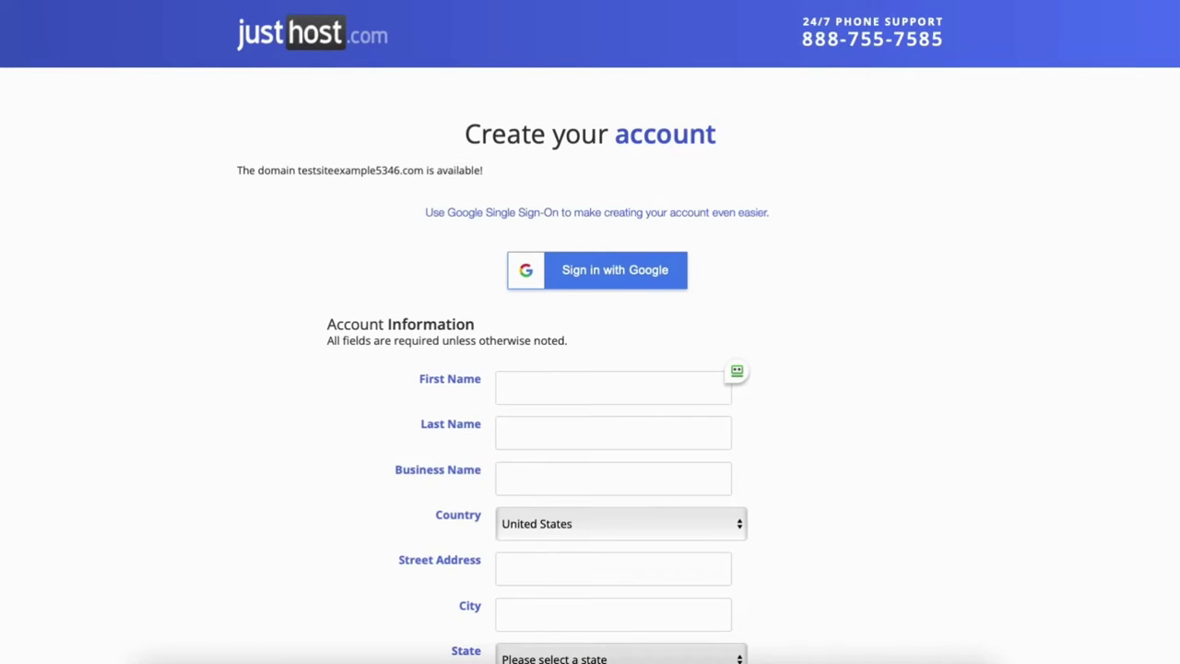
# Step: Scroll to Package Information and expand the Account Plan billing terms for Basic Web Hosting
pyautogui.scroll(-5, 590, 331)
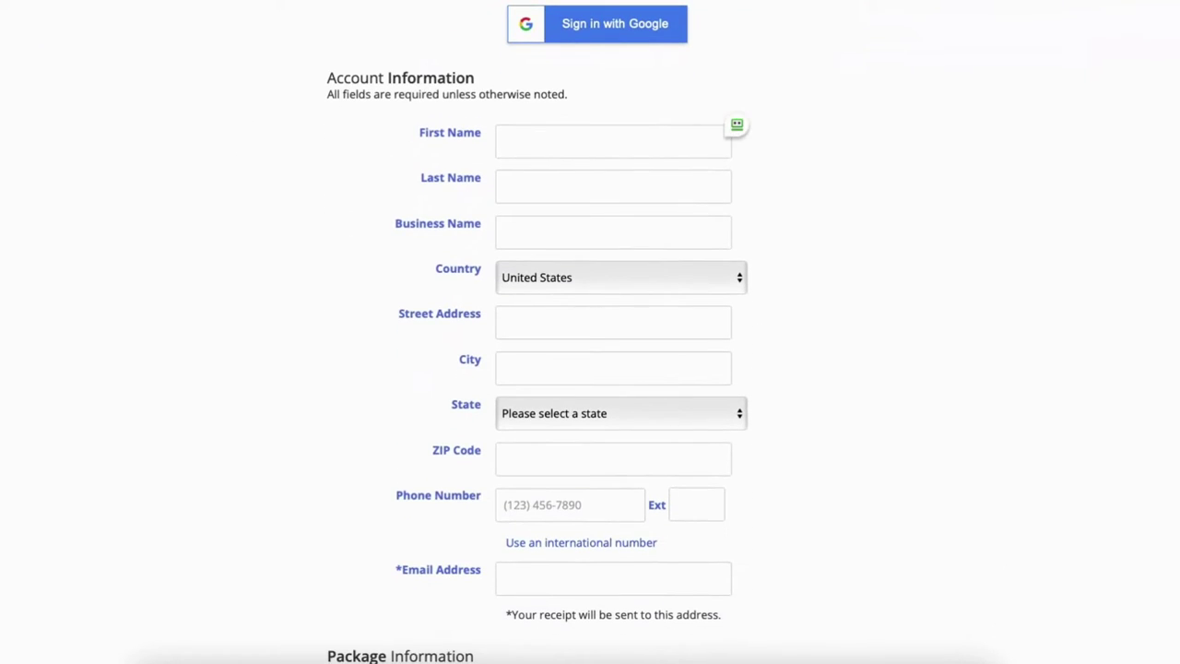
pyautogui.scroll(-6, 590, 332)
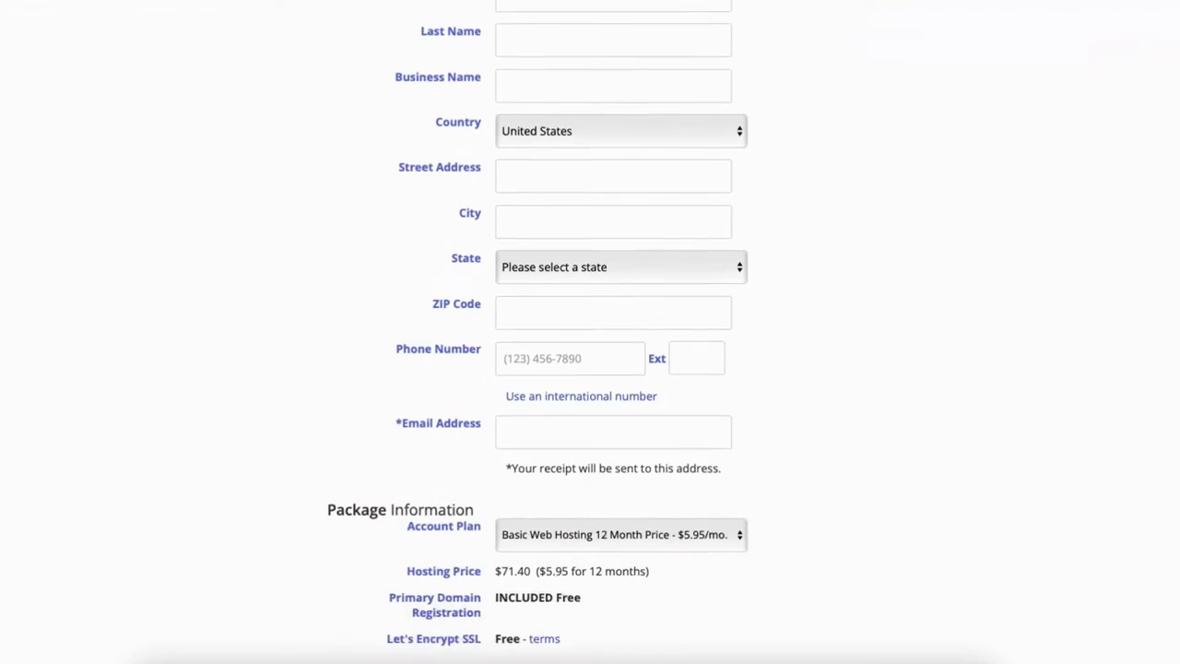
pyautogui.scroll(-3, 590, 332)
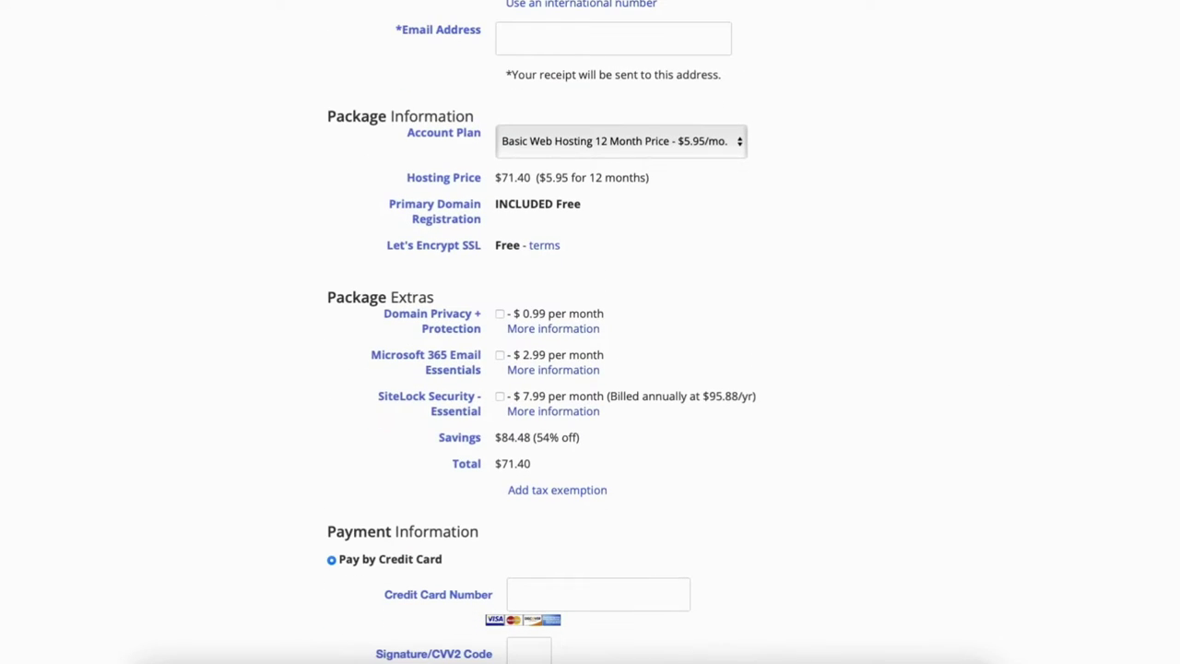
pyautogui.click(686, 145)
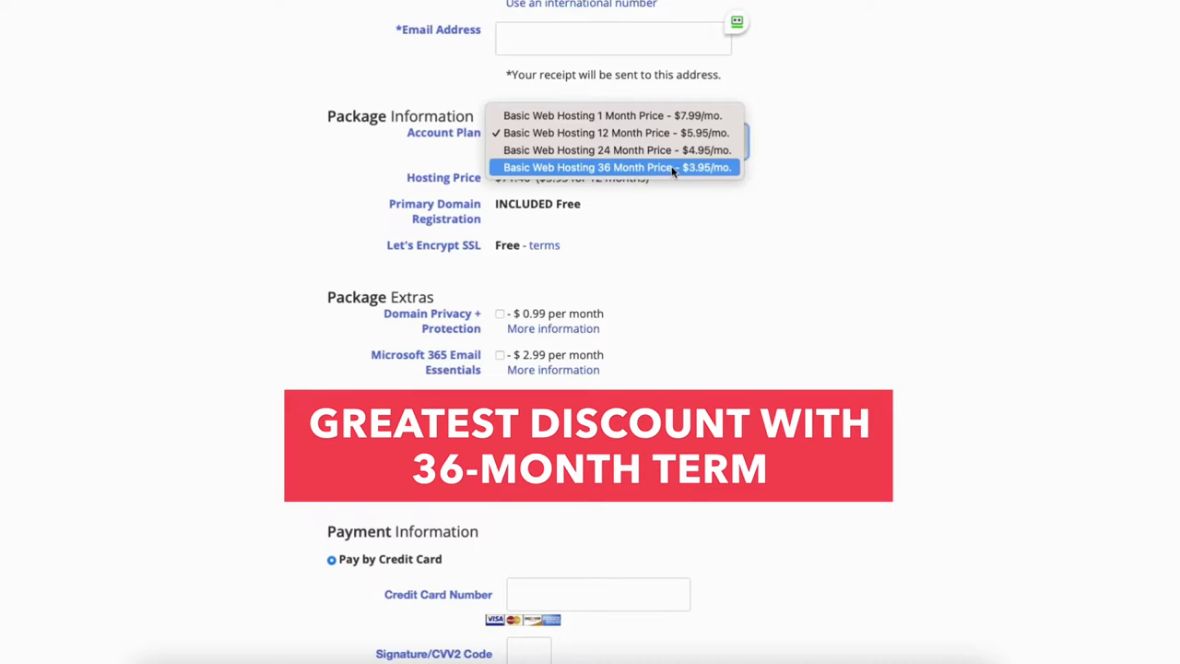
# Step: Keep Basic Web Hosting on the 12-month term at $71.40 and scroll down to Payment Information
pyautogui.click(664, 135)
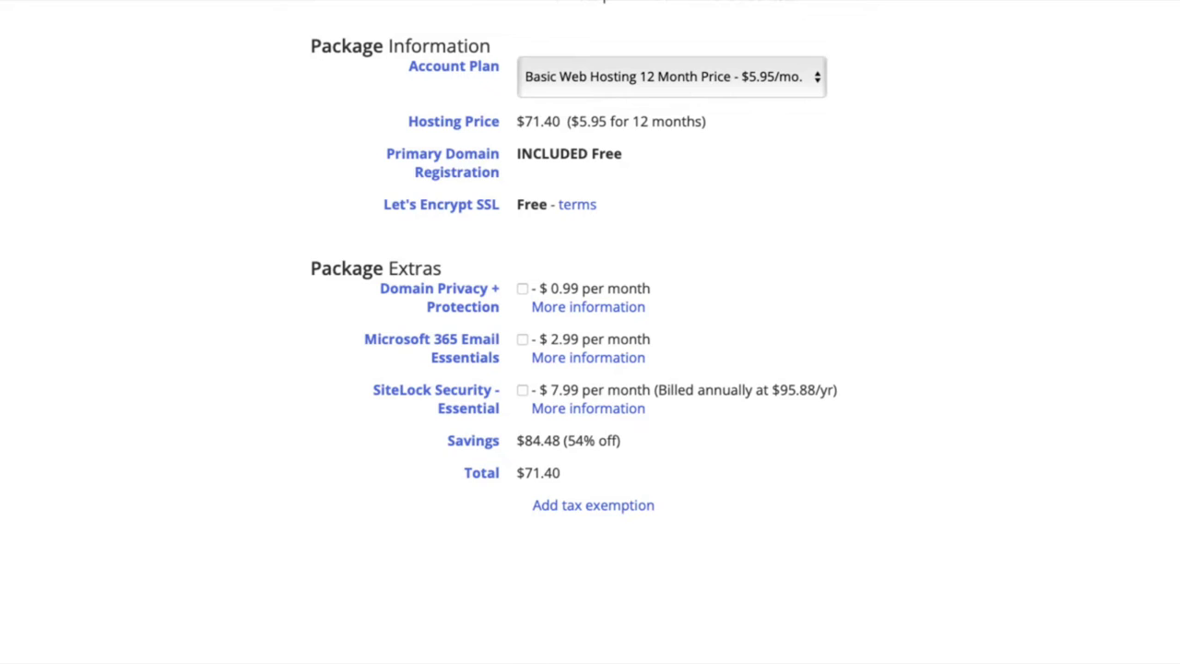
pyautogui.scroll(-5, 590, 332)
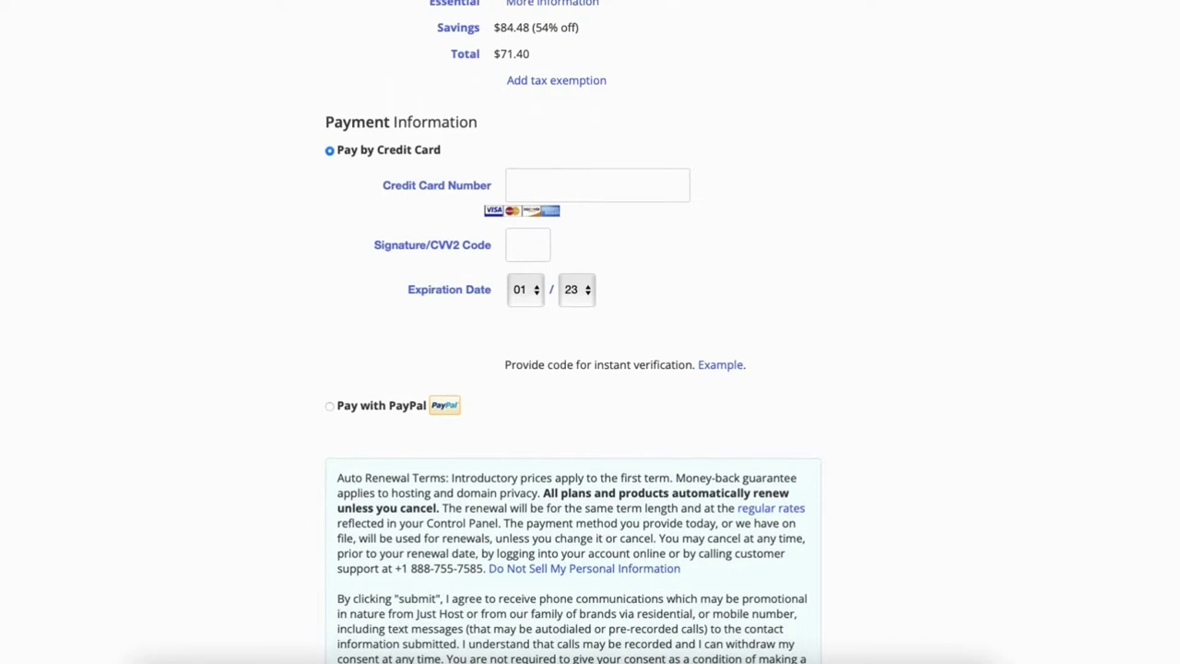
# Step: Scroll through checkout, then expand the Other list of site purposes at the onboarding question
pyautogui.scroll(-5, 690, 526)
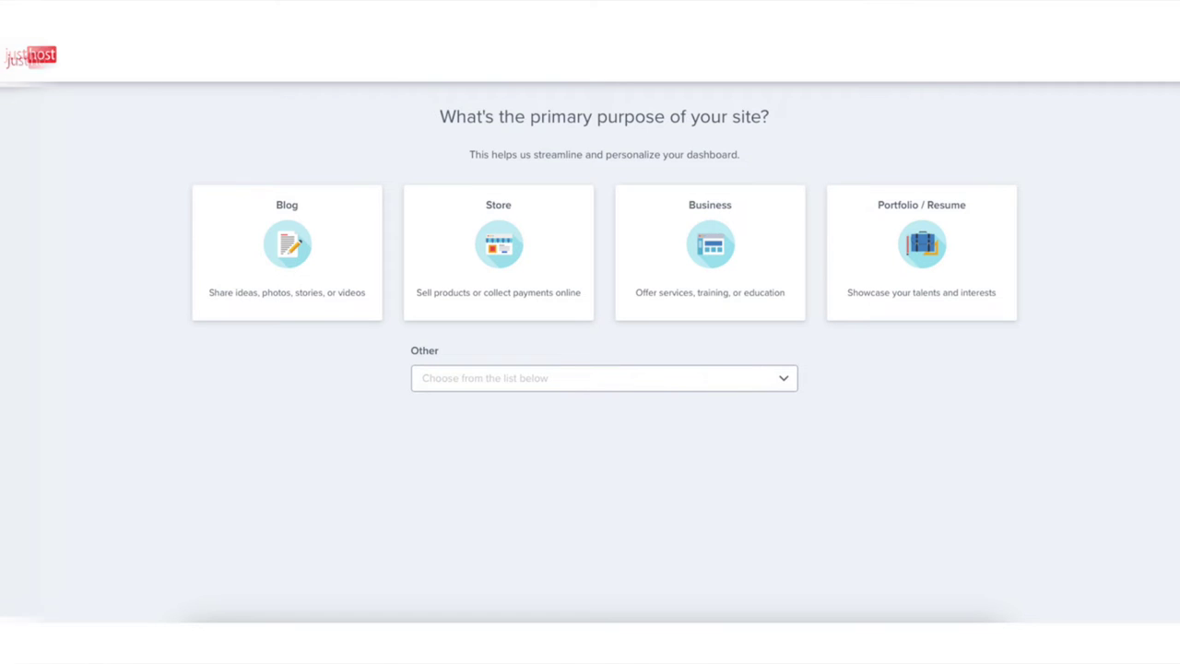
pyautogui.click(664, 386)
# Step: Browse the Other site-purpose dropdown options during onboarding
pyautogui.moveTo(778, 405); pyautogui.dragTo(784, 481)
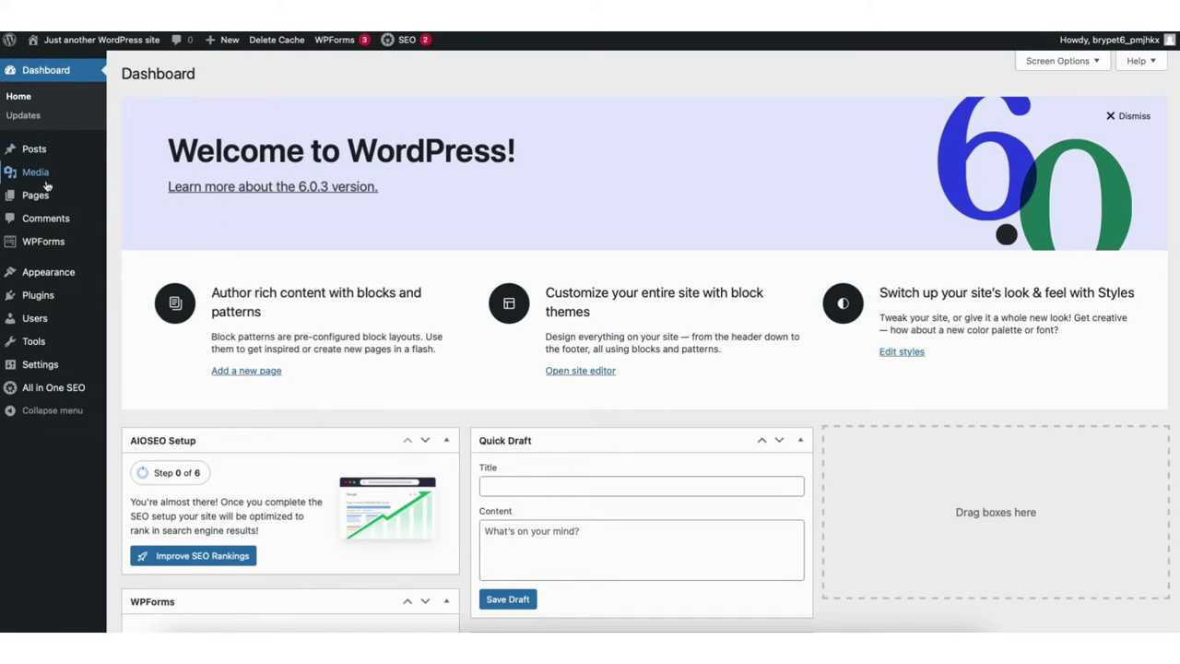
# Step: Go to Appearance > Themes > Add New and browse the popular themes library
pyautogui.moveTo(50, 276)
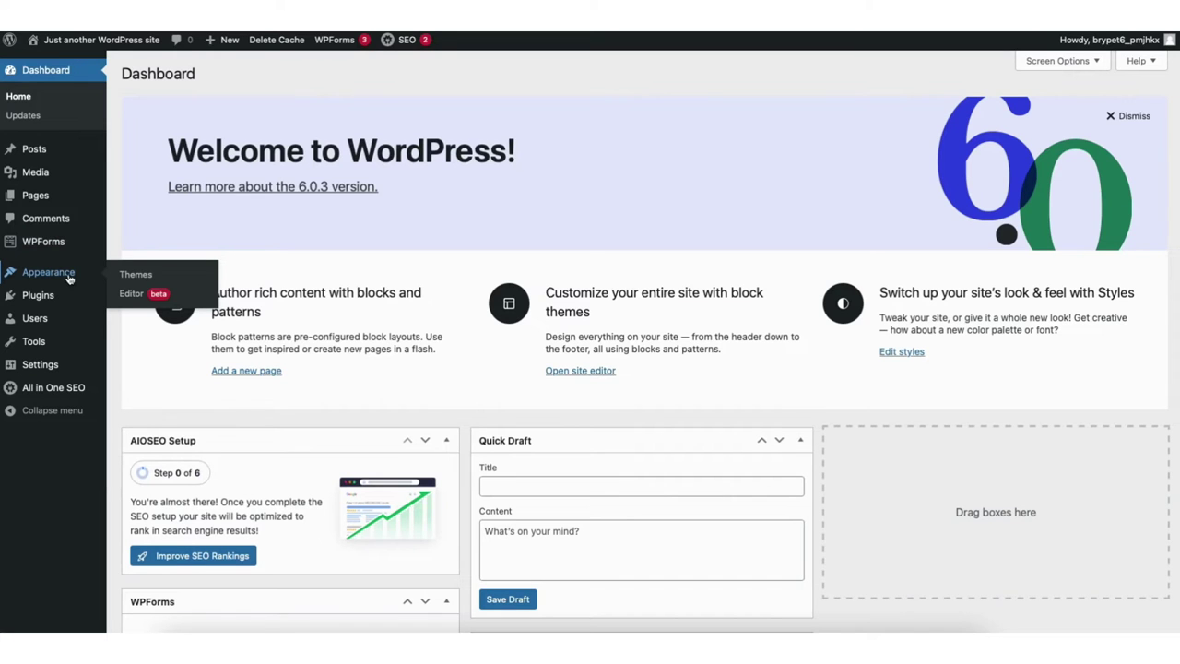
pyautogui.click(136, 274)
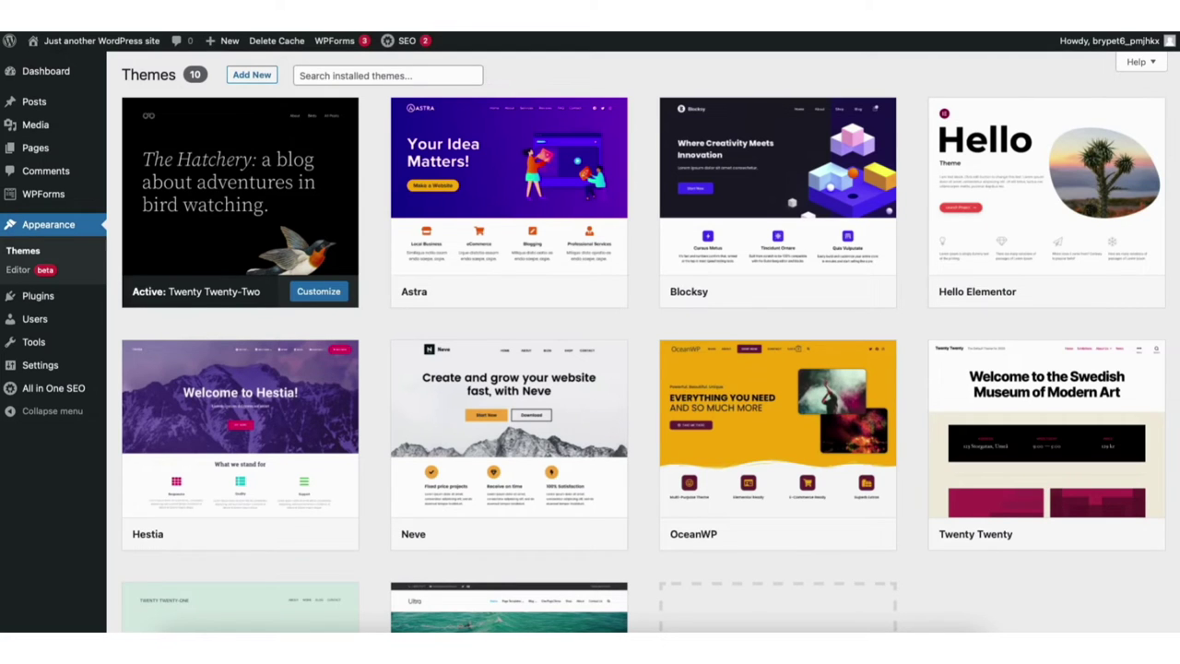
pyautogui.scroll(-5, 1172, 267)
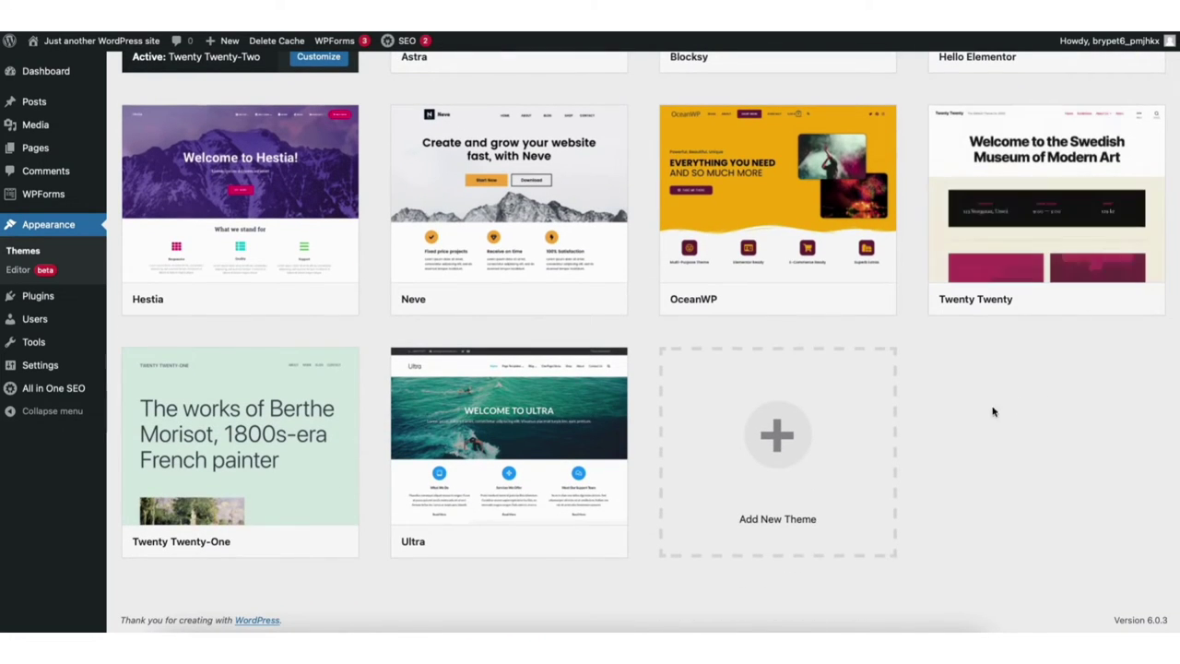
pyautogui.click(800, 442)
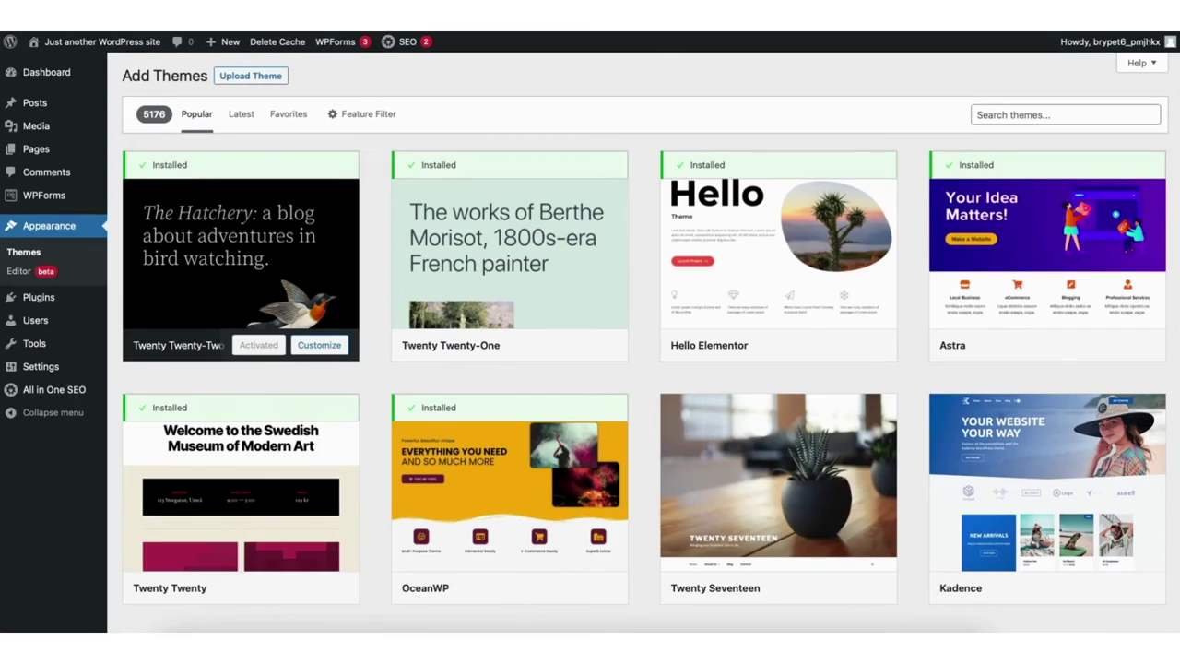
pyautogui.scroll(-9, 646, 341)
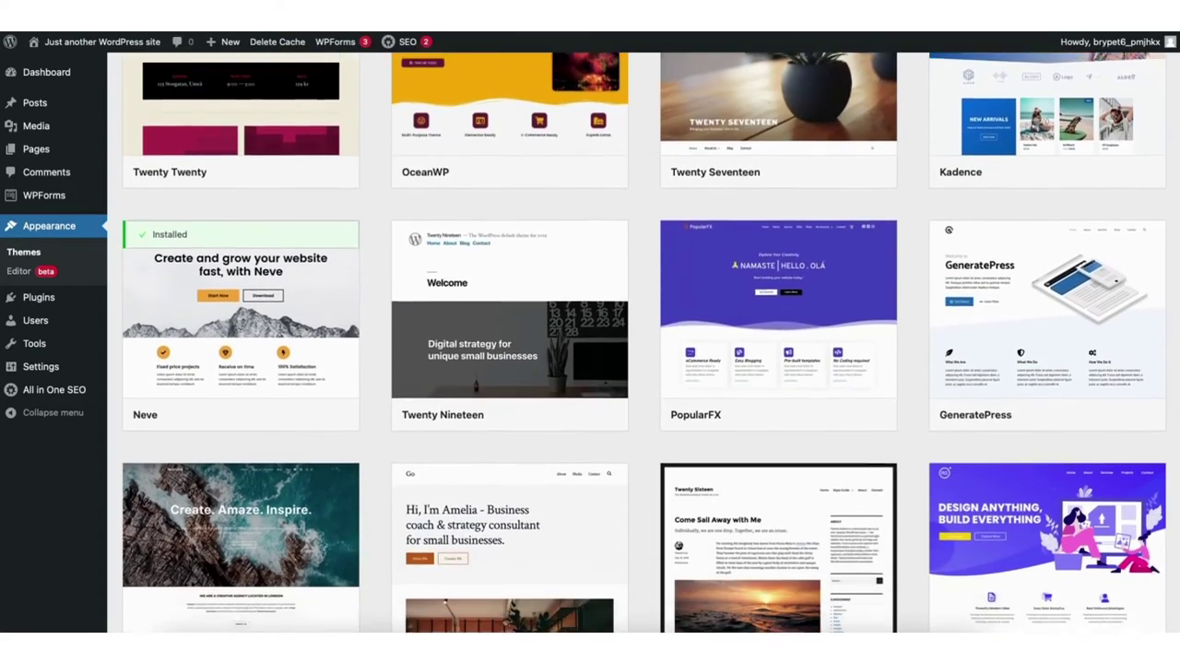
pyautogui.scroll(-8, 645, 343)
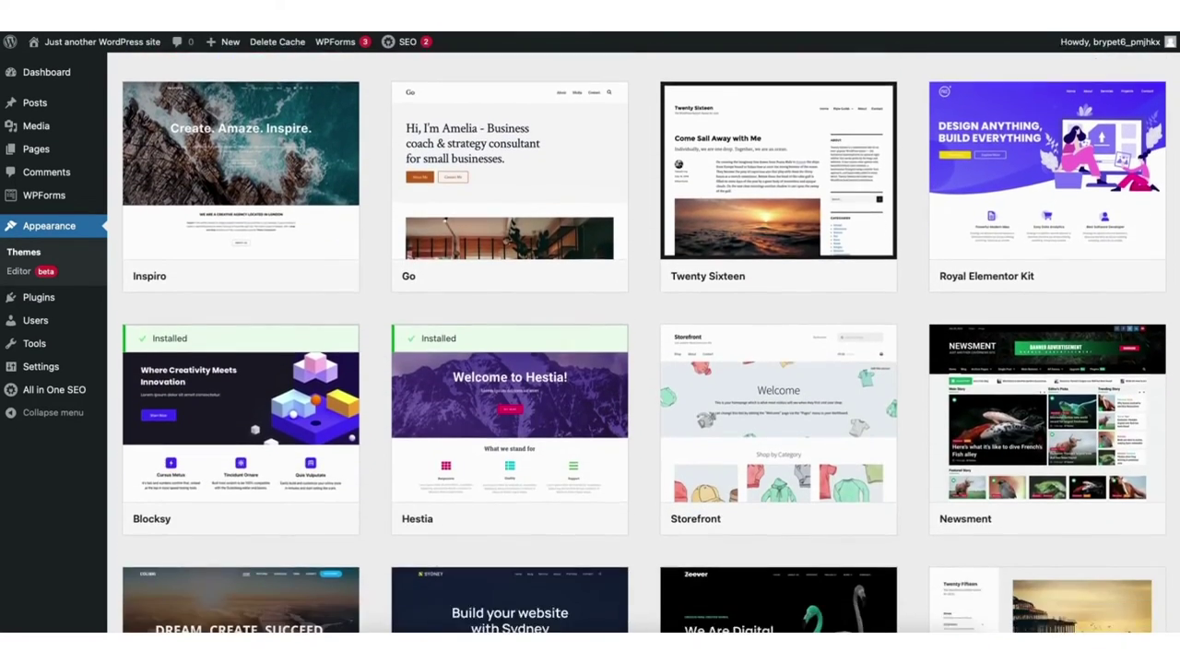
pyautogui.scroll(-8, 644, 343)
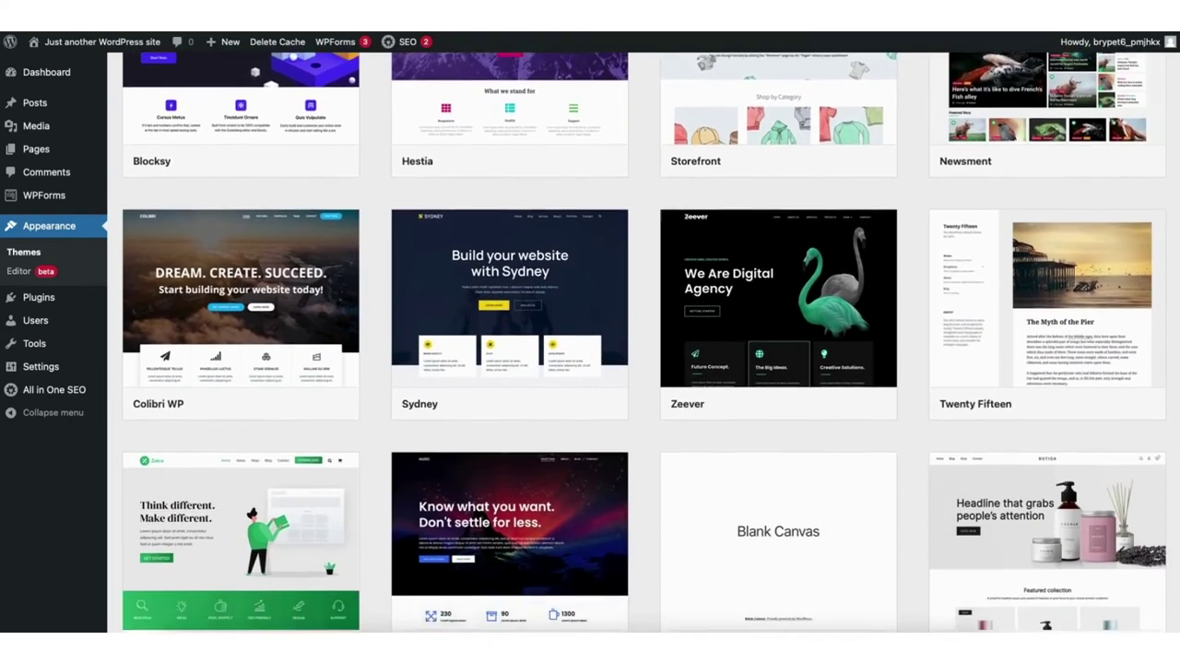
pyautogui.scroll(-8, 644, 343)
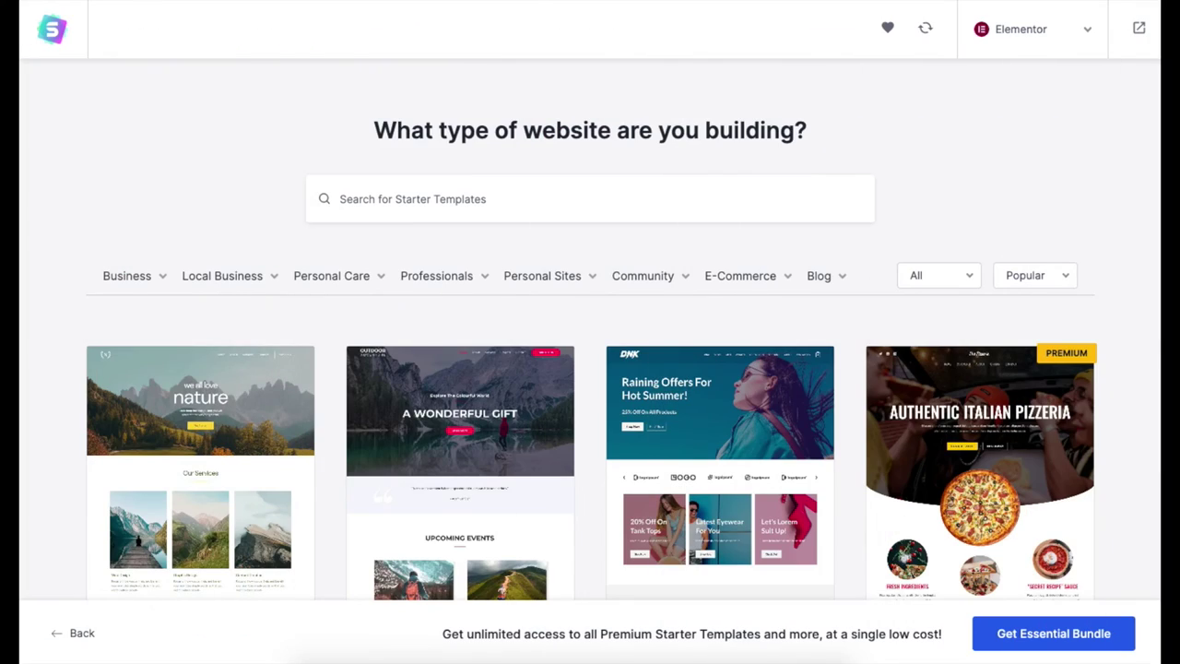
pyautogui.scroll(-2, 590, 368)
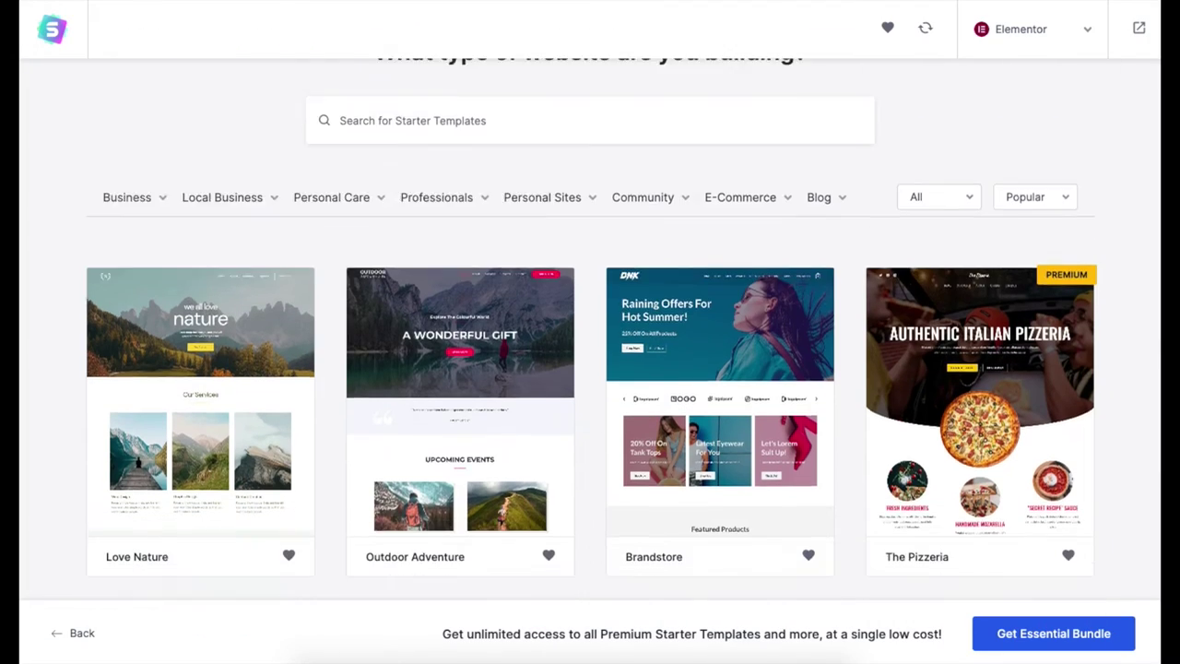
pyautogui.scroll(-6, 590, 369)
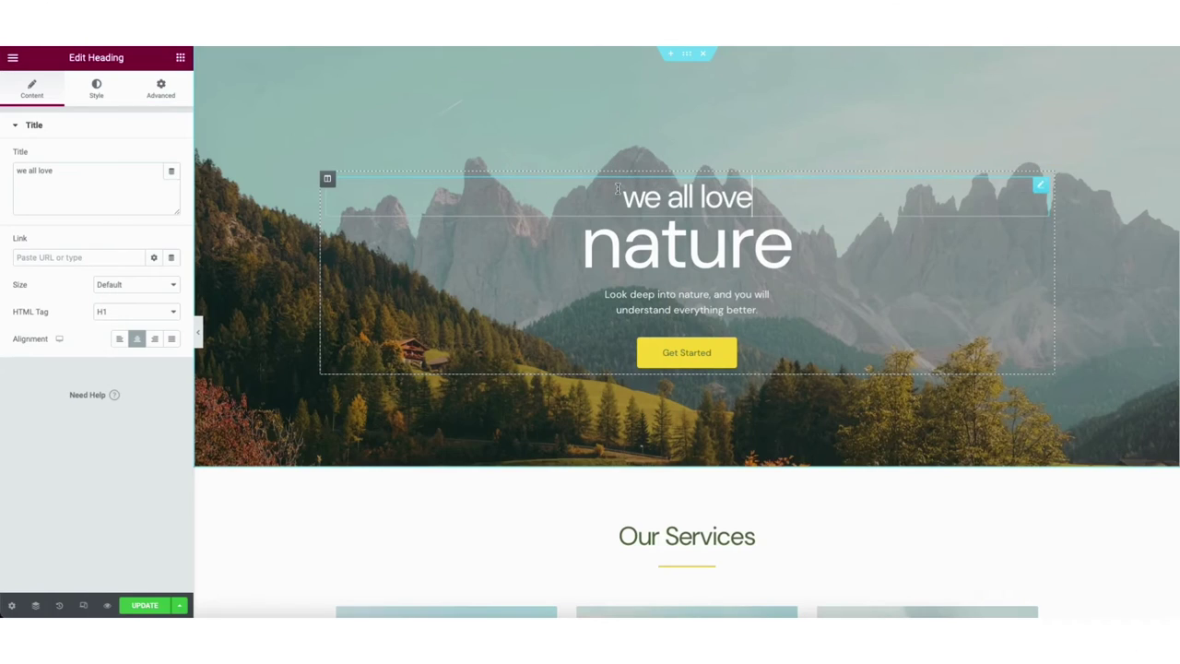
# Step: Search the theme directory for 'astra'
pyautogui.tripleClick(687, 196)
pyautogui.write('th')
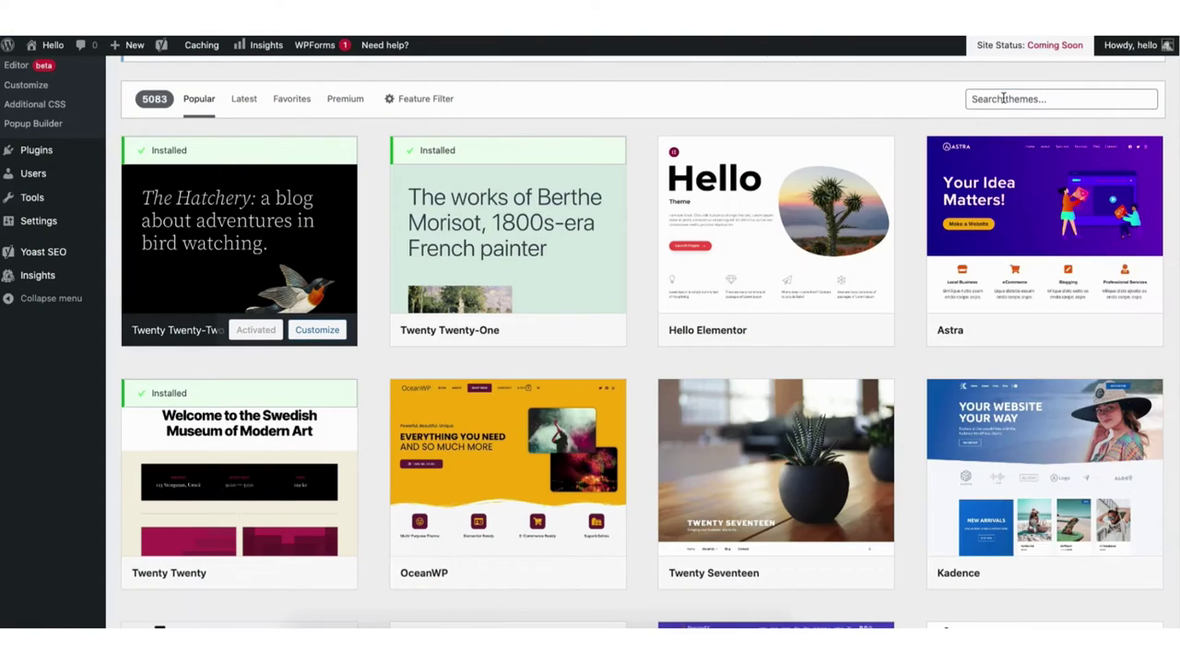
pyautogui.write('ast')
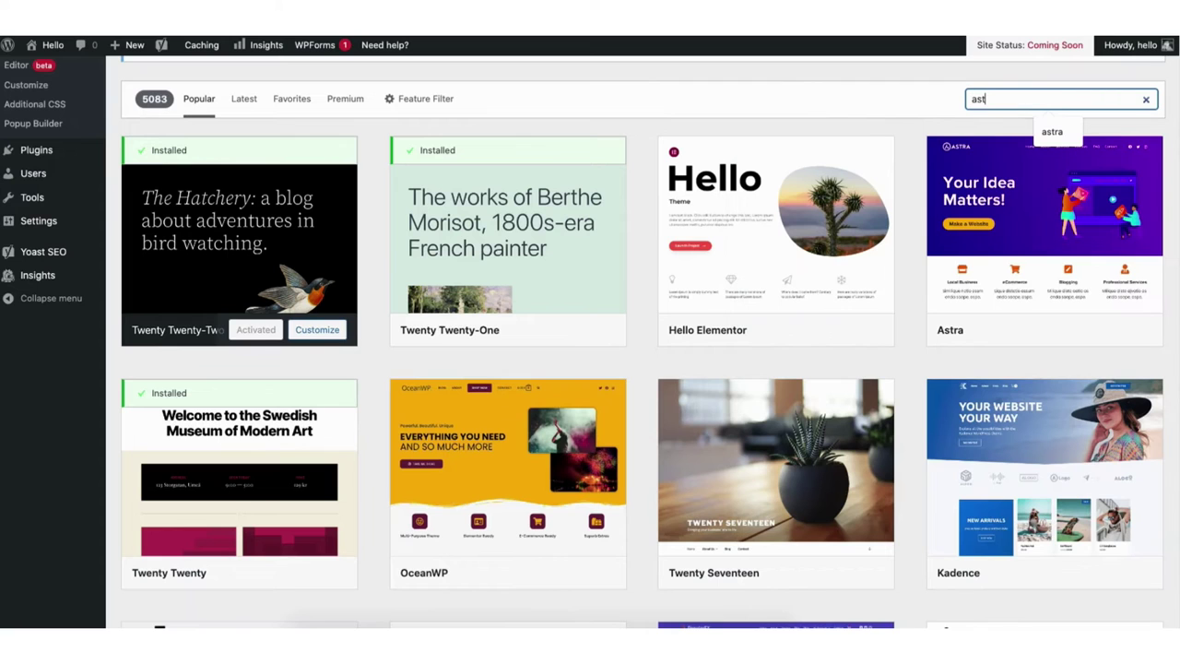
pyautogui.write('ra')
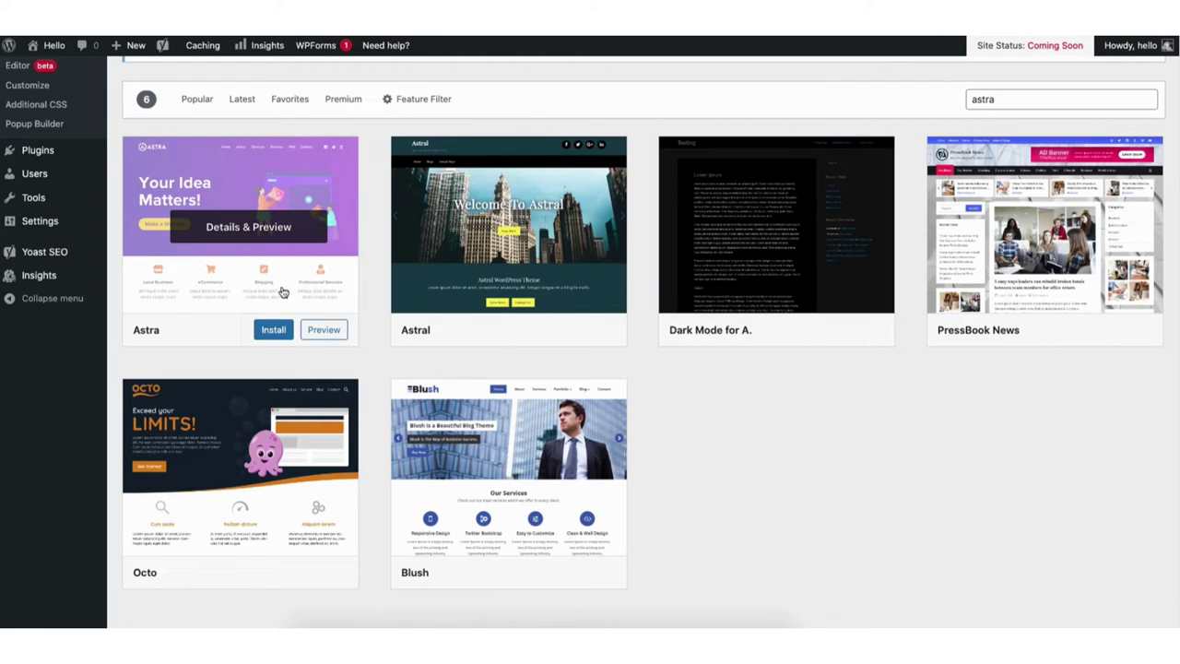
# Step: Install and activate Astra, then go to Plugins > Add New and start a plugin search
pyautogui.click(268, 329)
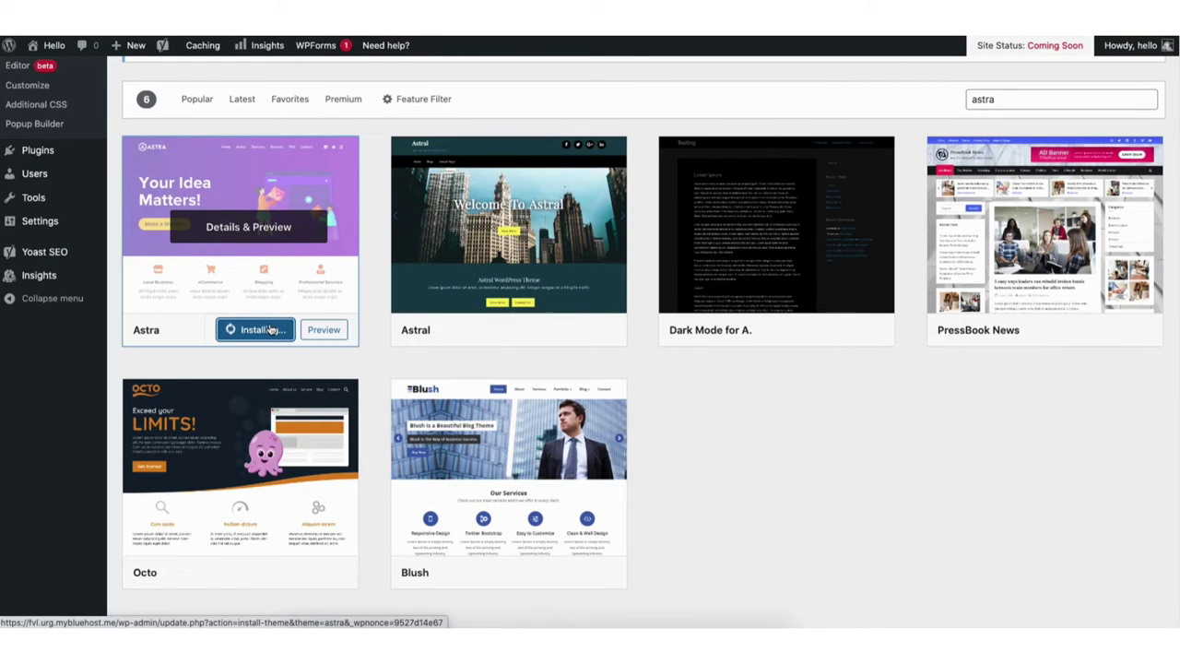
pyautogui.click(248, 332)
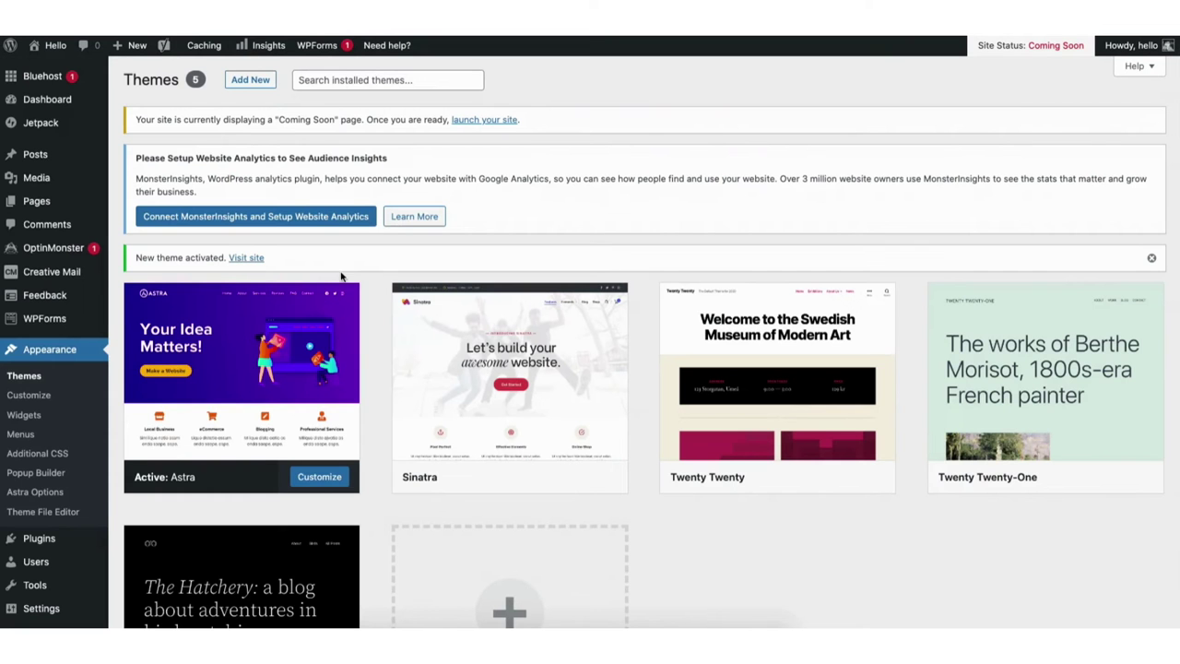
pyautogui.moveTo(40, 542)
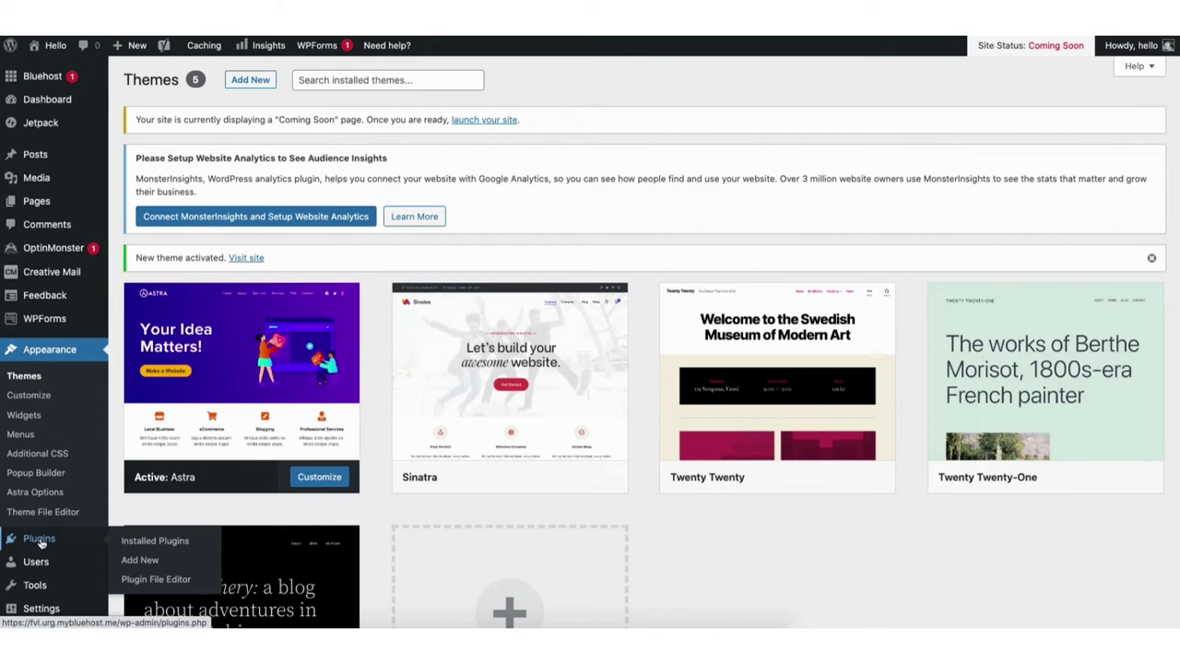
pyautogui.click(139, 562)
pyautogui.click(998, 334)
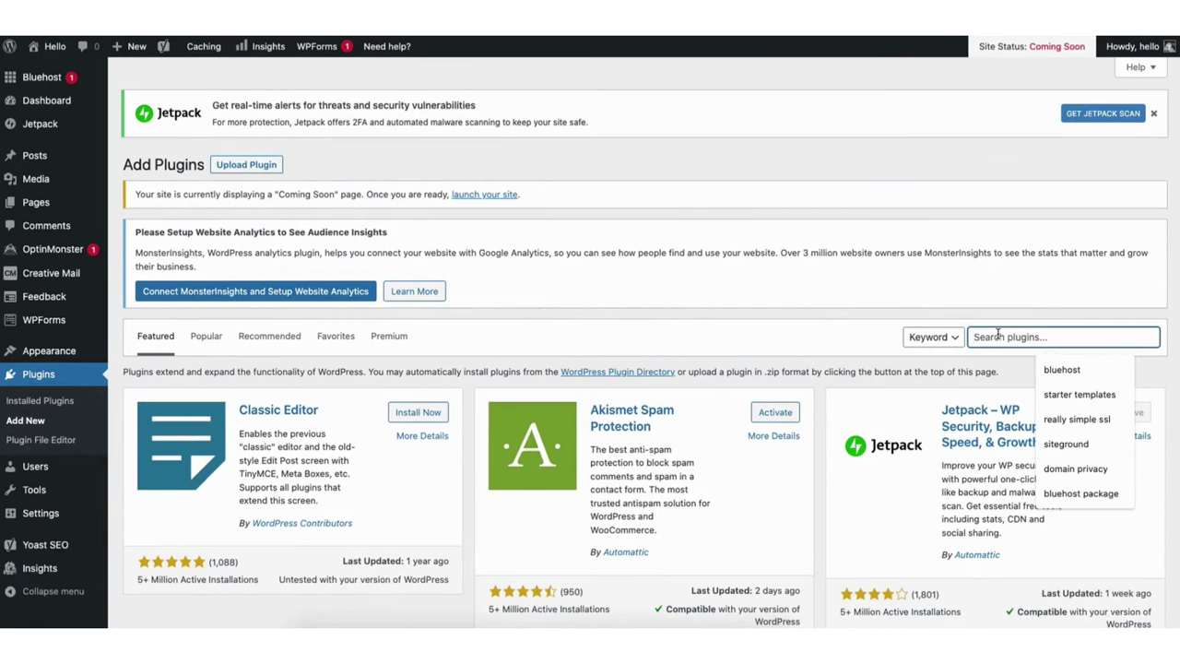
# Step: Search plugins for 'starter templates', then install and activate Brainstorm Force's Starter Templates
pyautogui.write('starter templates')
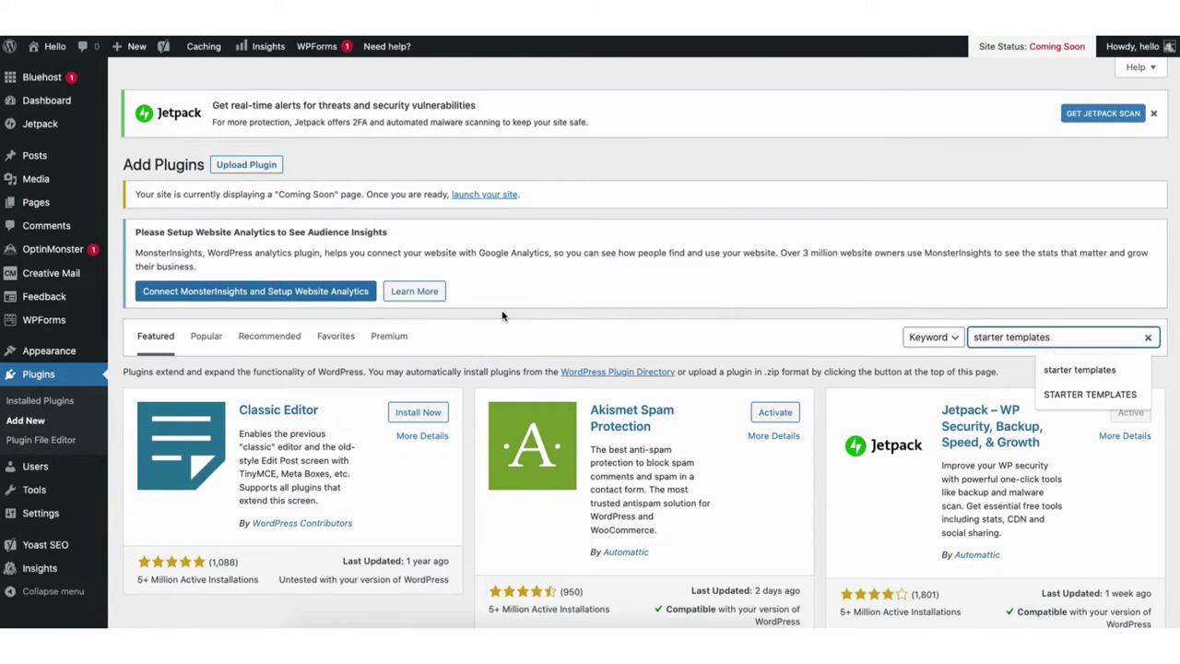
pyautogui.press('Return')
pyautogui.click(415, 411)
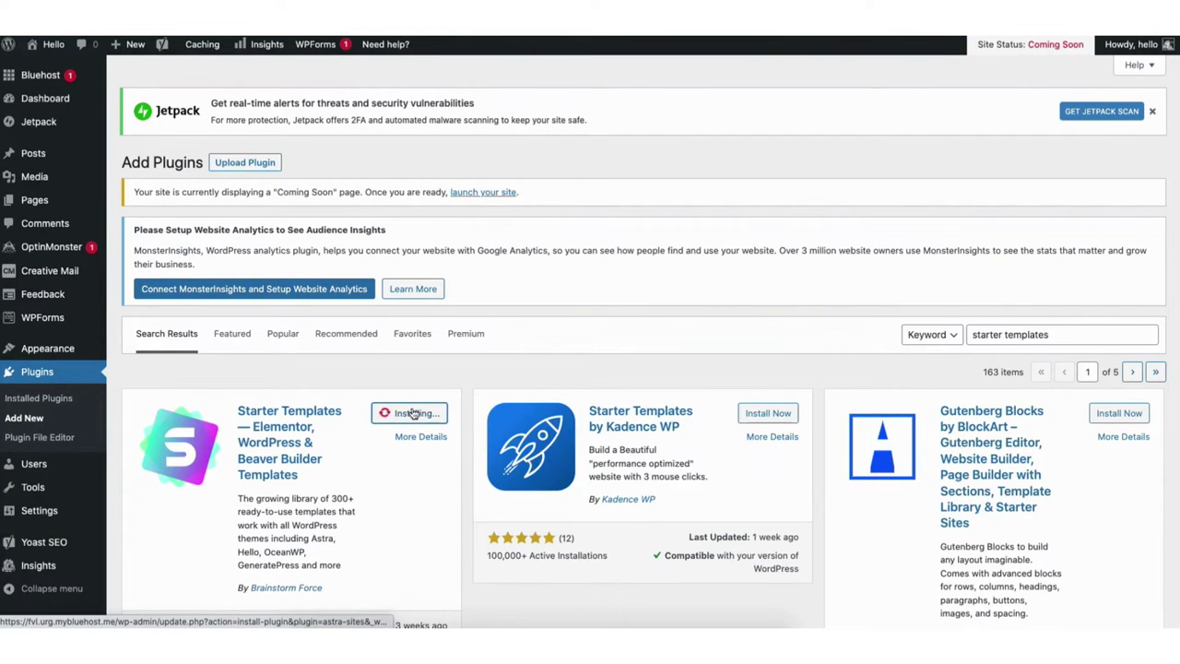
pyautogui.click(421, 420)
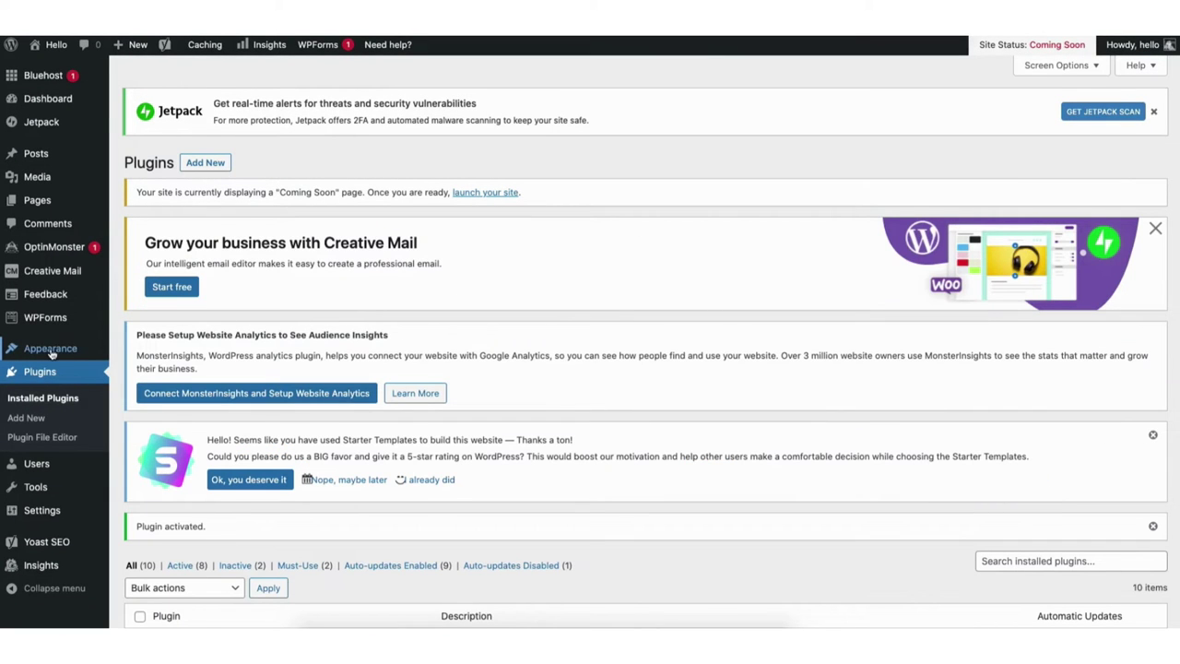
# Step: Open the Elementor Starter Templates library and browse the template grid
pyautogui.moveTo(51, 354)
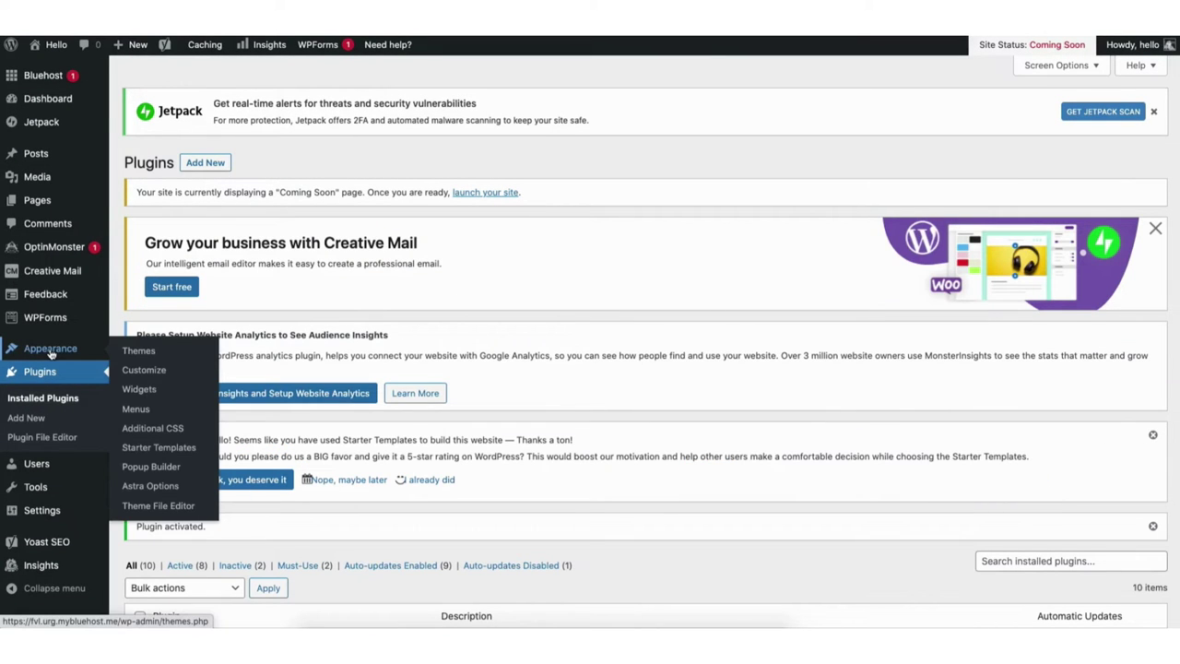
pyautogui.click(149, 449)
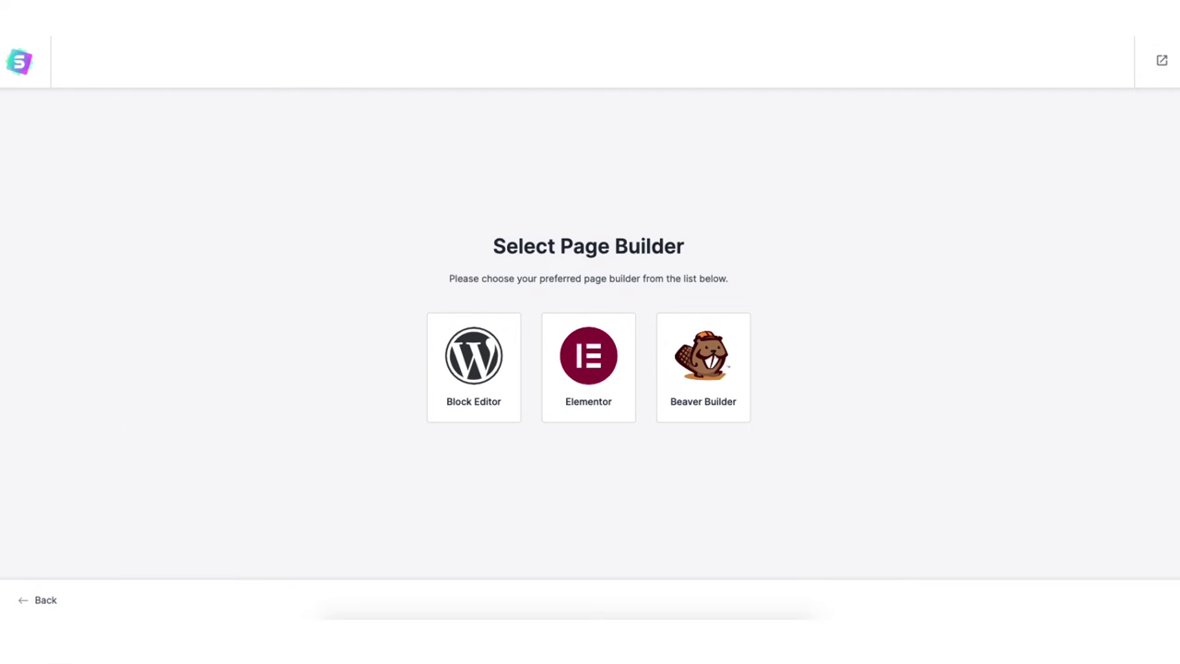
pyautogui.scroll(-5, 592, 329)
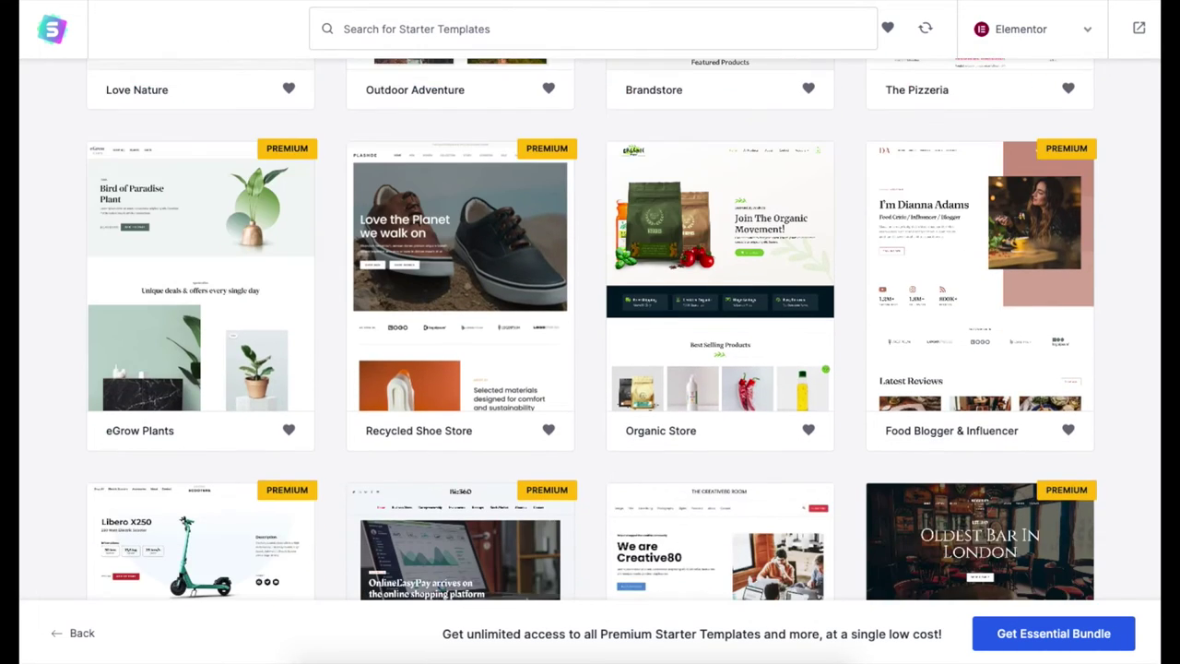
pyautogui.scroll(-5, 592, 329)
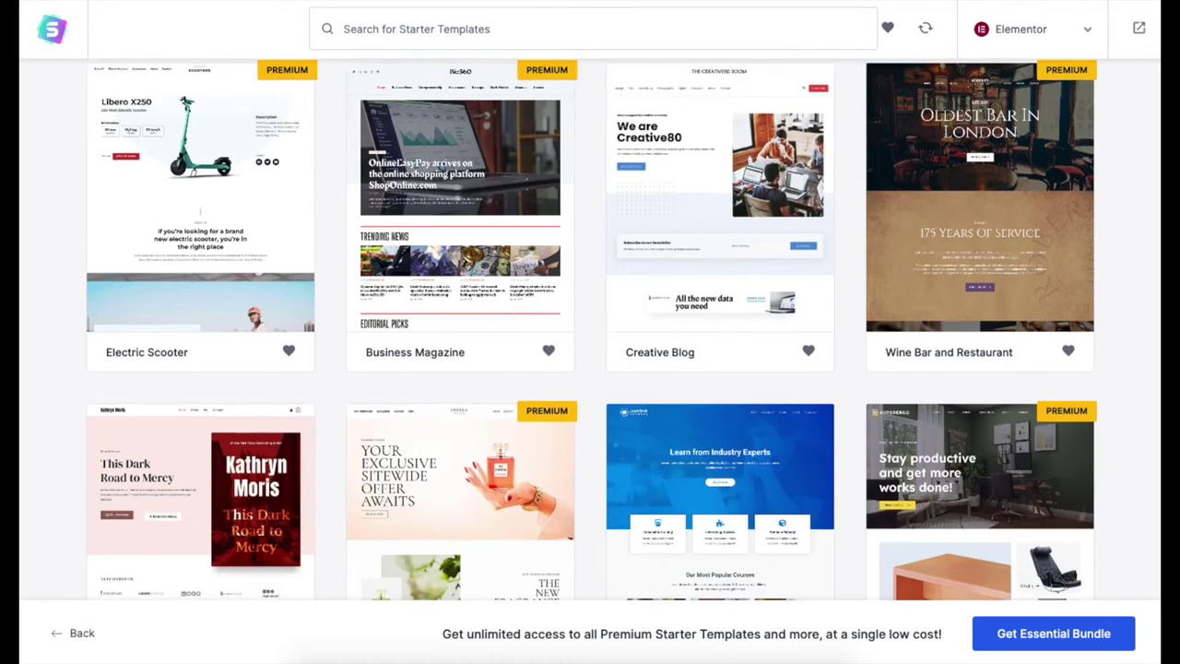
pyautogui.scroll(-2, 592, 329)
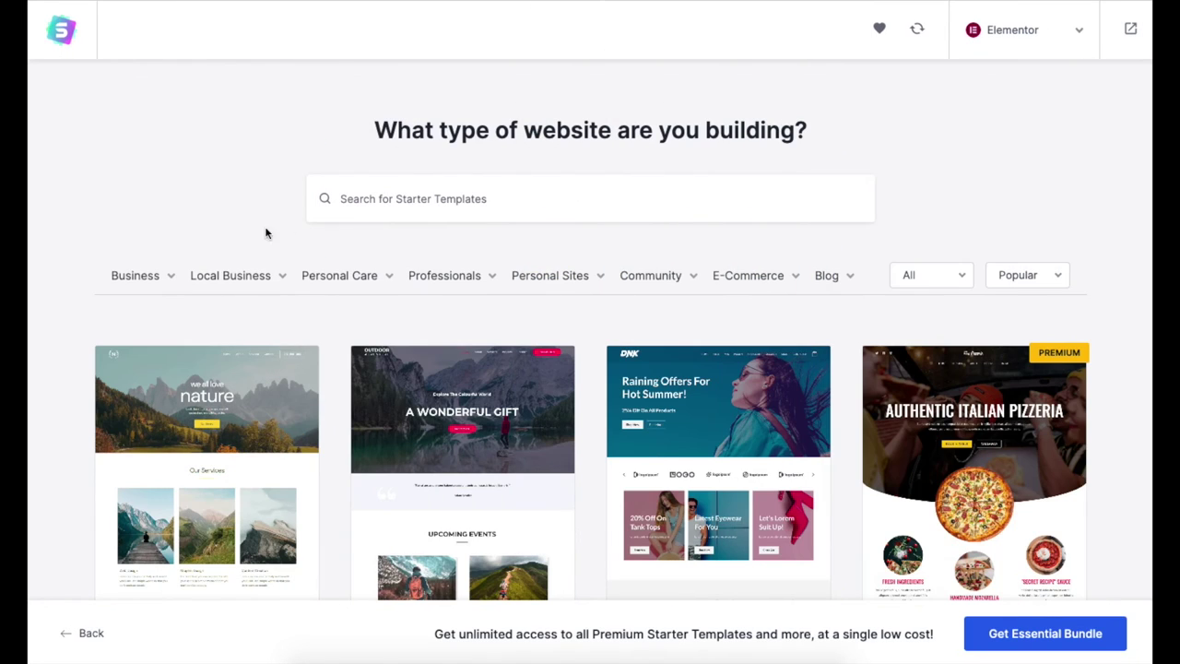
# Step: Search the starter templates for 'photography'
pyautogui.click(391, 199)
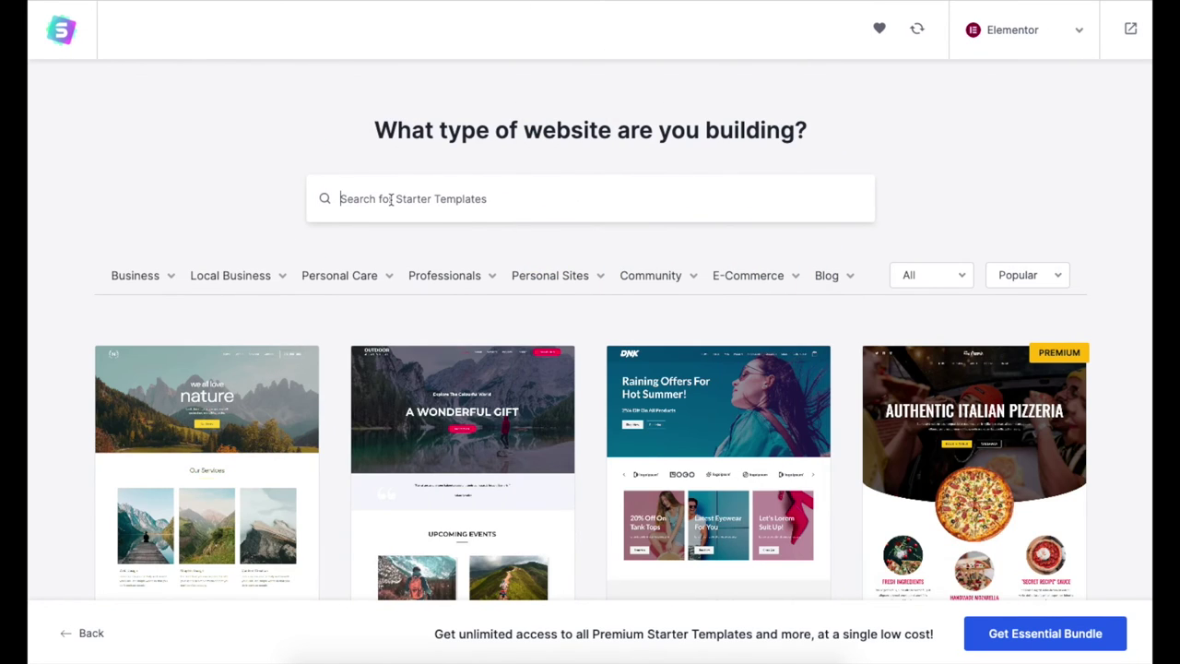
pyautogui.write('photography')
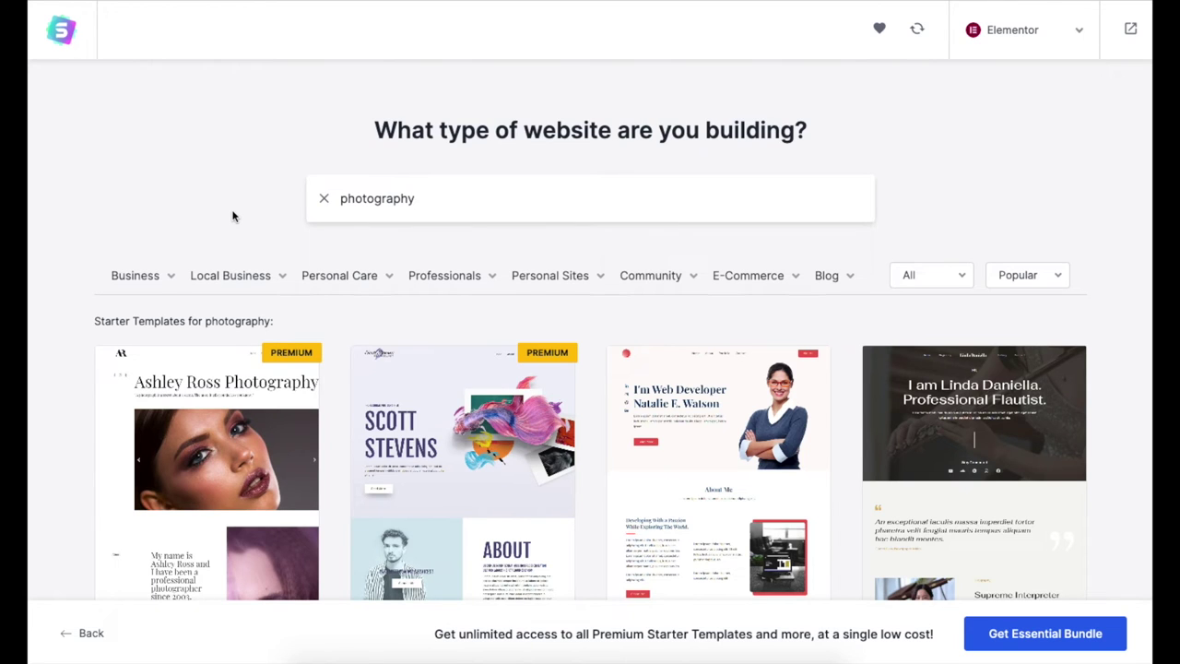
pyautogui.moveTo(148, 277)
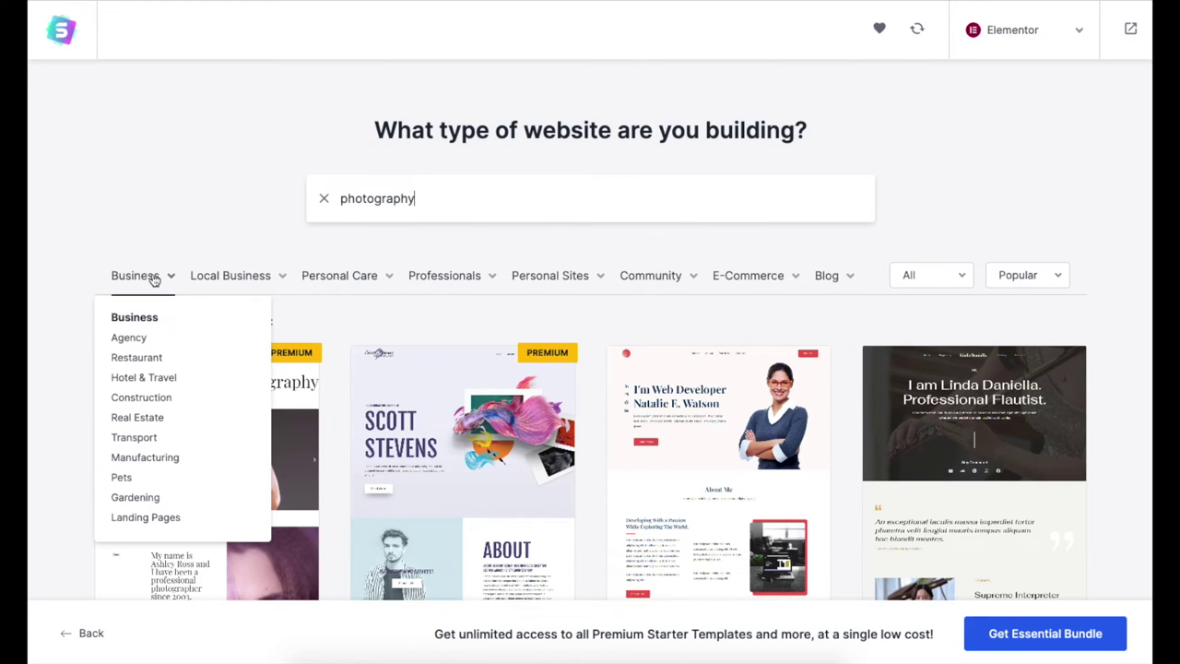
pyautogui.moveTo(337, 286)
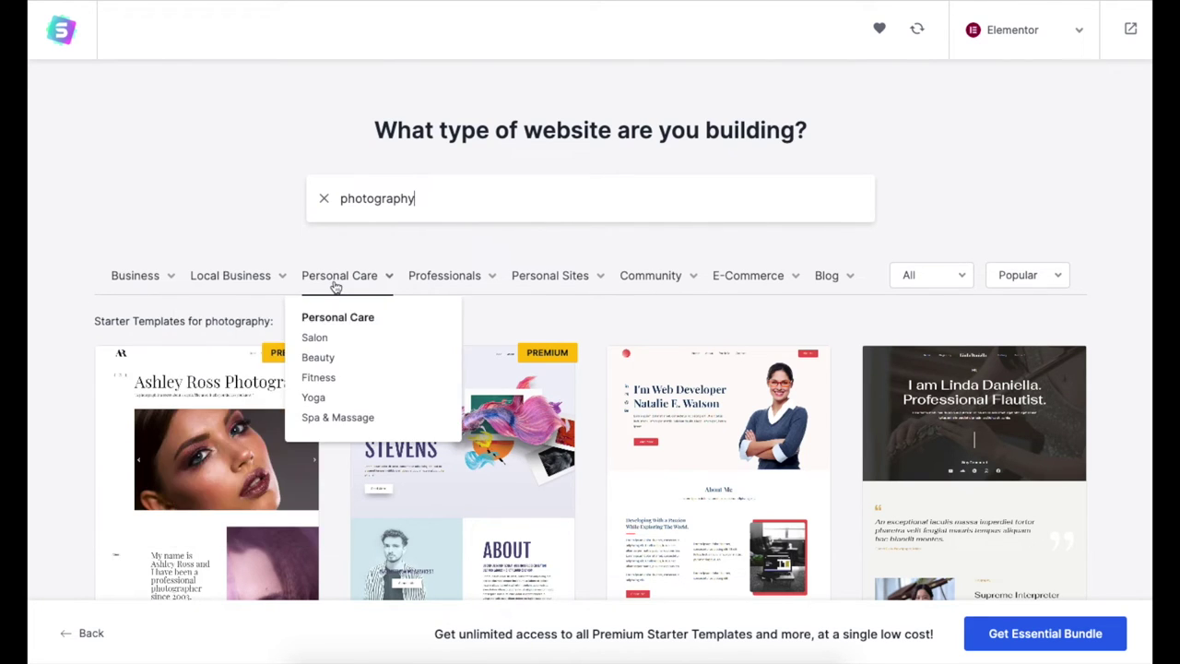
pyautogui.click(453, 474)
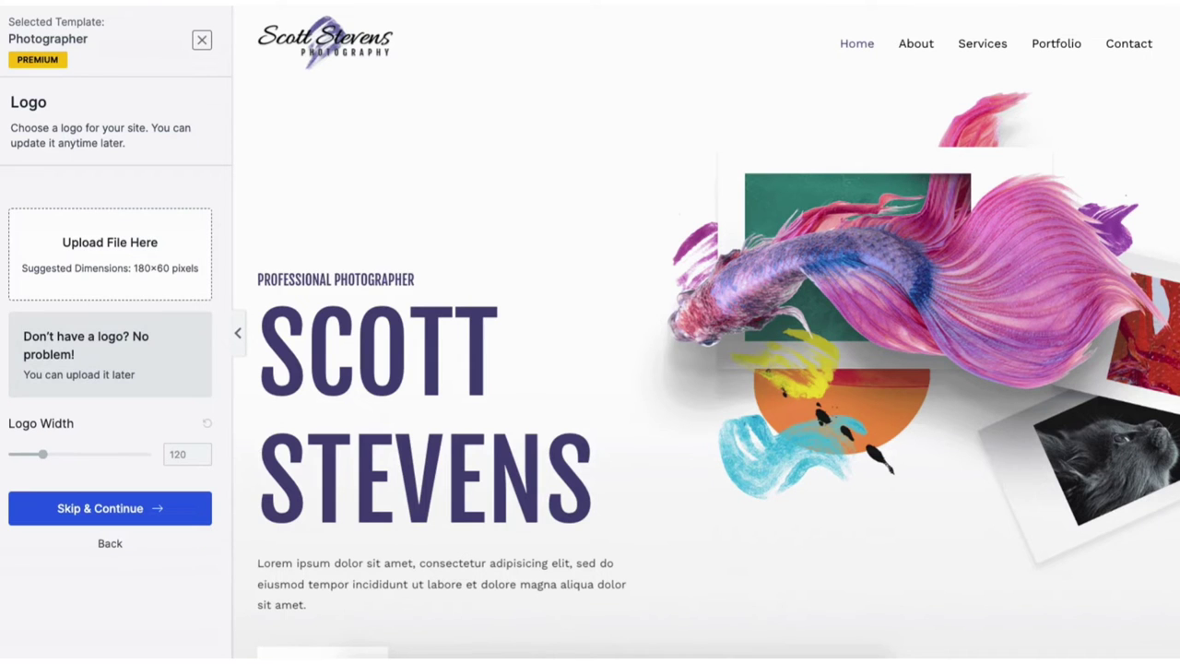
pyautogui.scroll(-9, 705, 332)
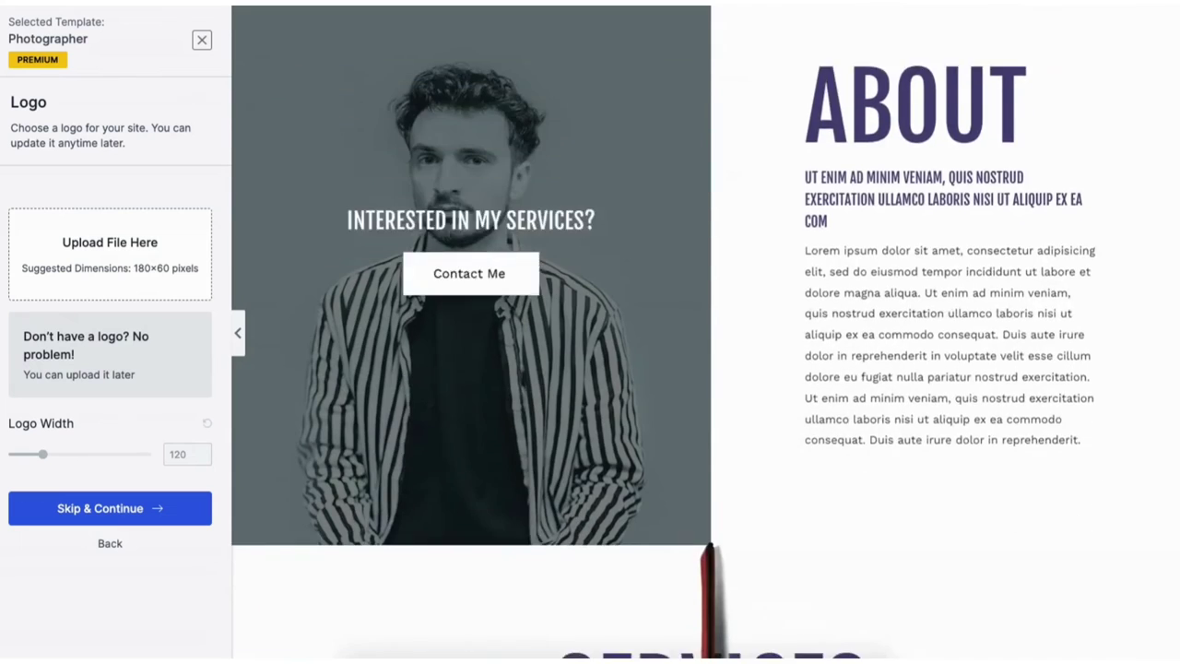
pyautogui.scroll(-6, 705, 332)
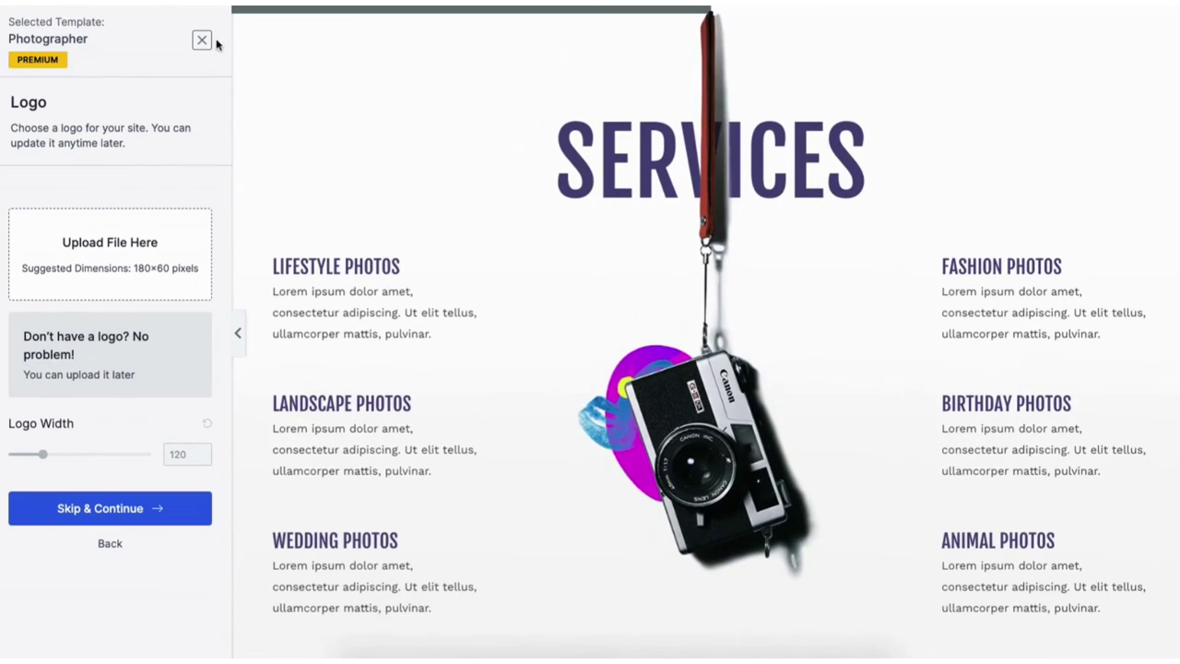
pyautogui.click(202, 42)
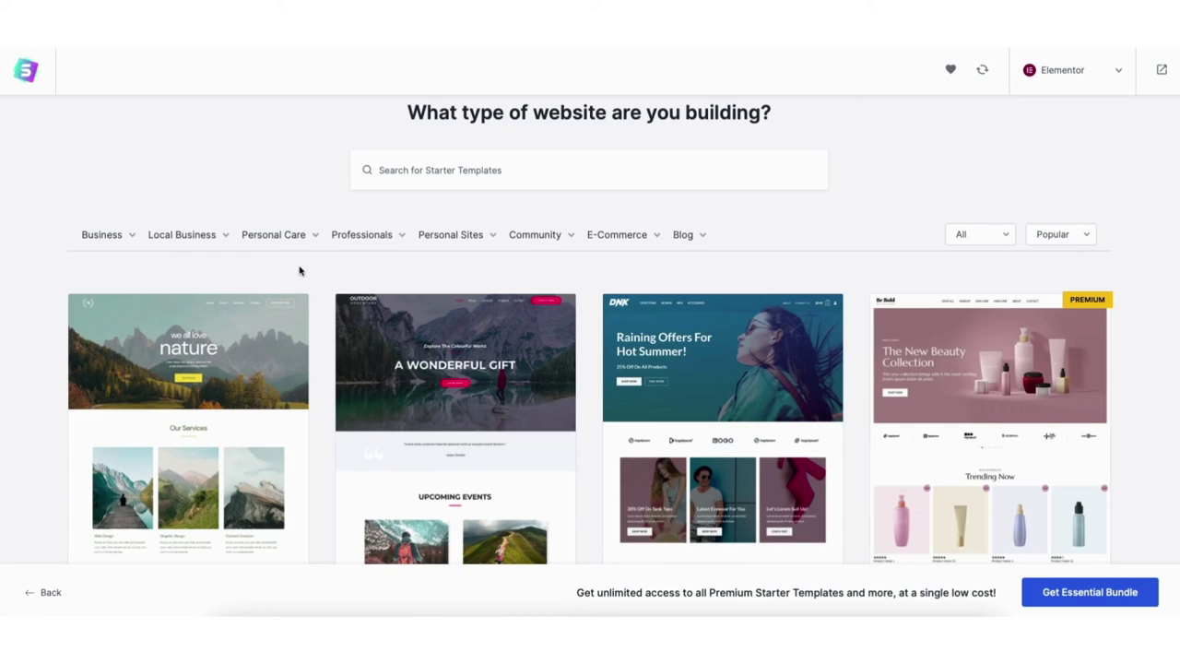
pyautogui.click(189, 413)
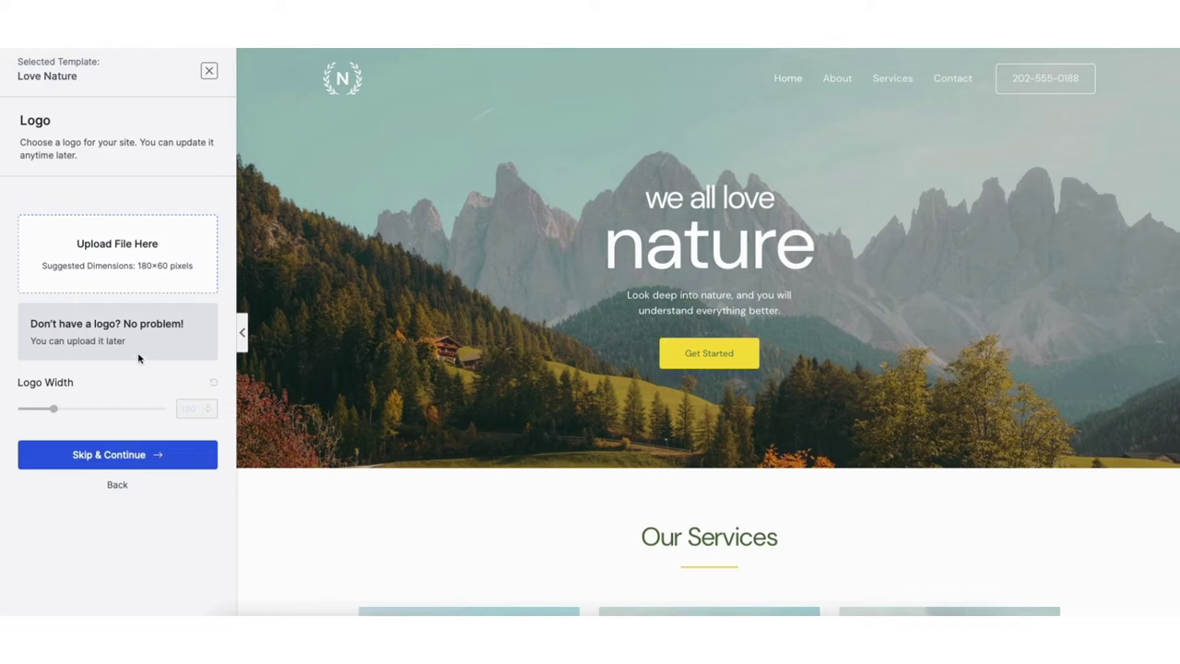
# Step: Skip the logo and keep Love Nature's default colours and DM Sans fonts
pyautogui.click(132, 454)
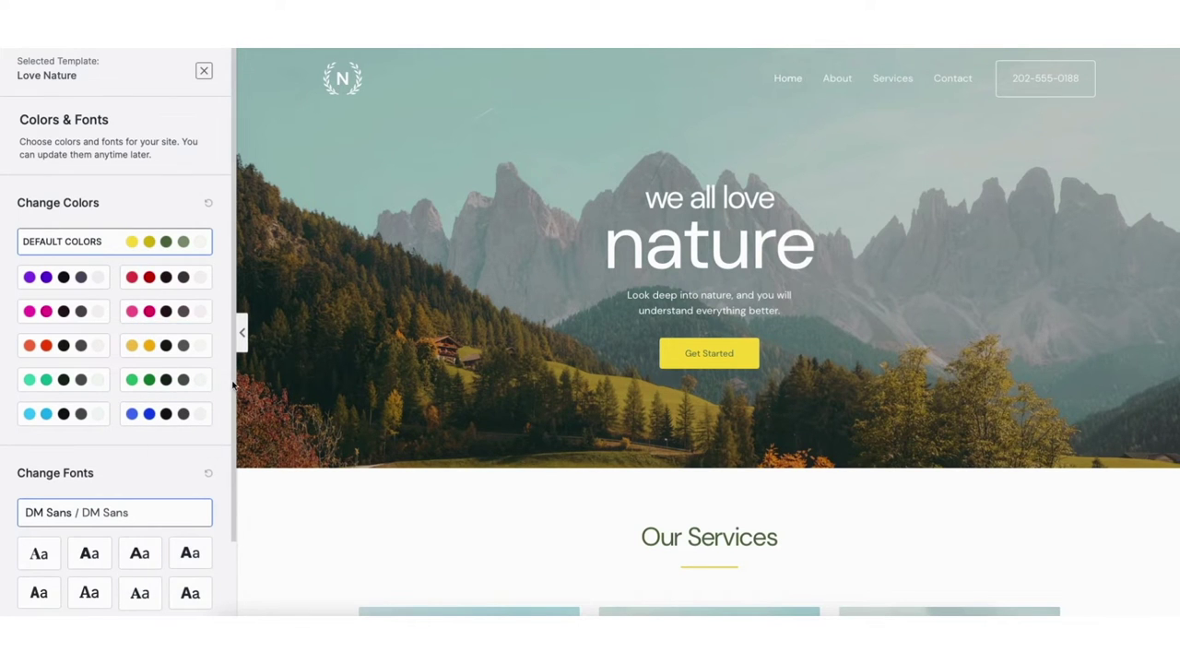
pyautogui.moveTo(233, 390); pyautogui.dragTo(235, 479)
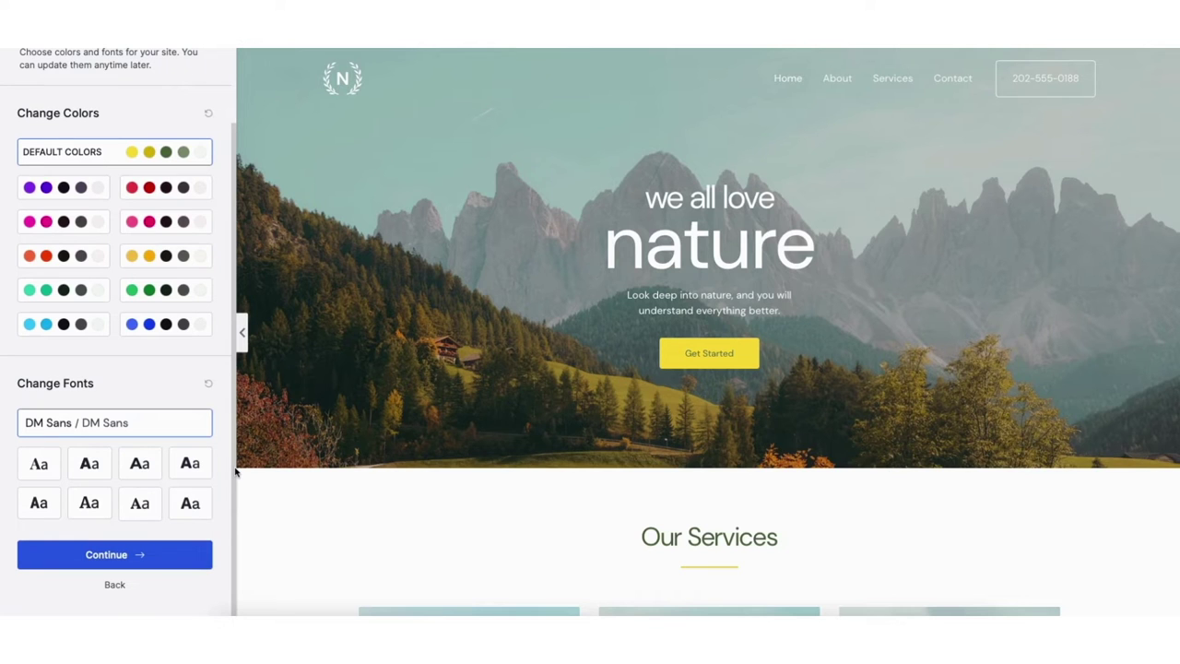
pyautogui.click(139, 555)
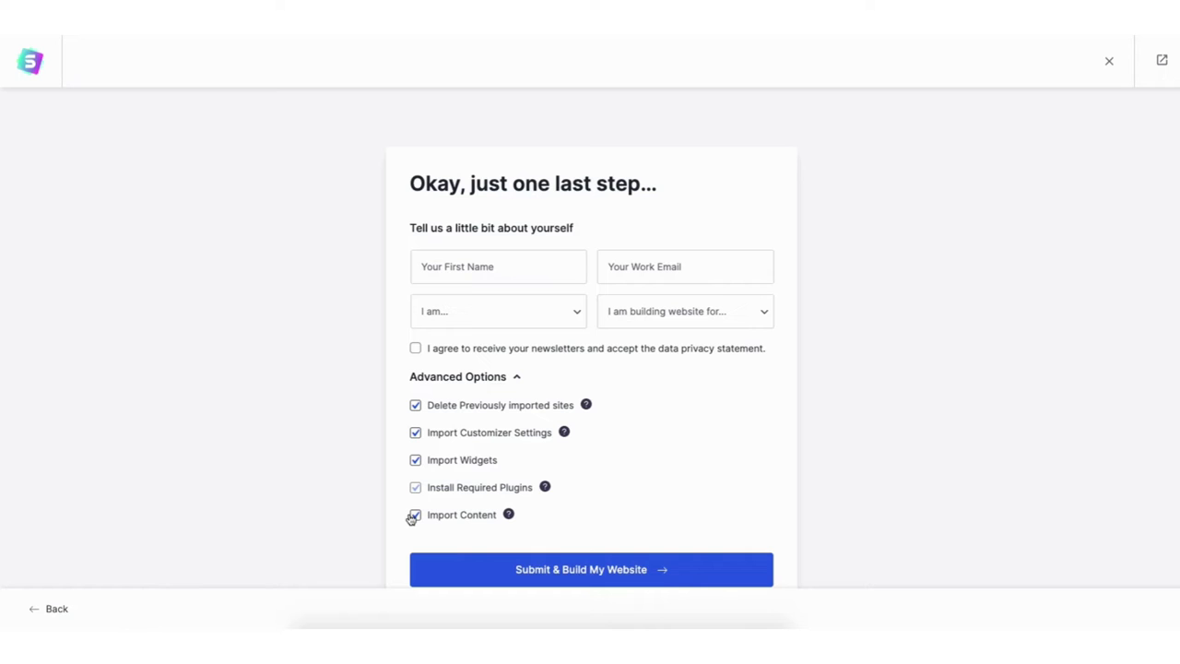
# Step: Build the Love Nature site from the template and scroll through its live home page
pyautogui.click(573, 571)
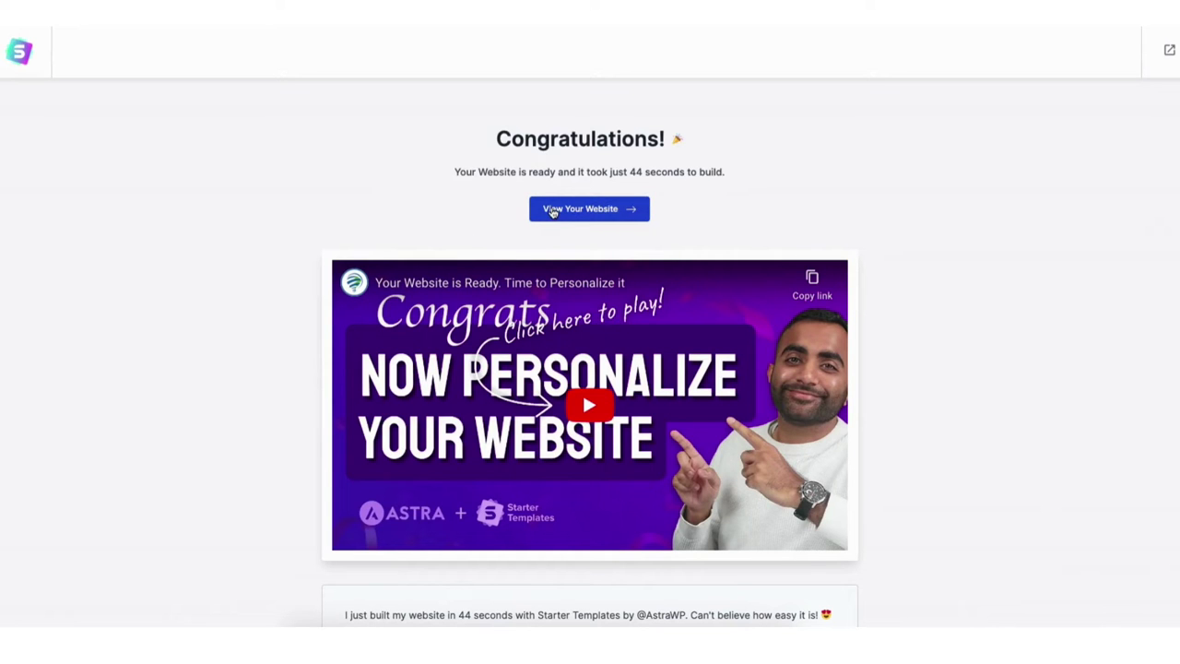
pyautogui.click(551, 211)
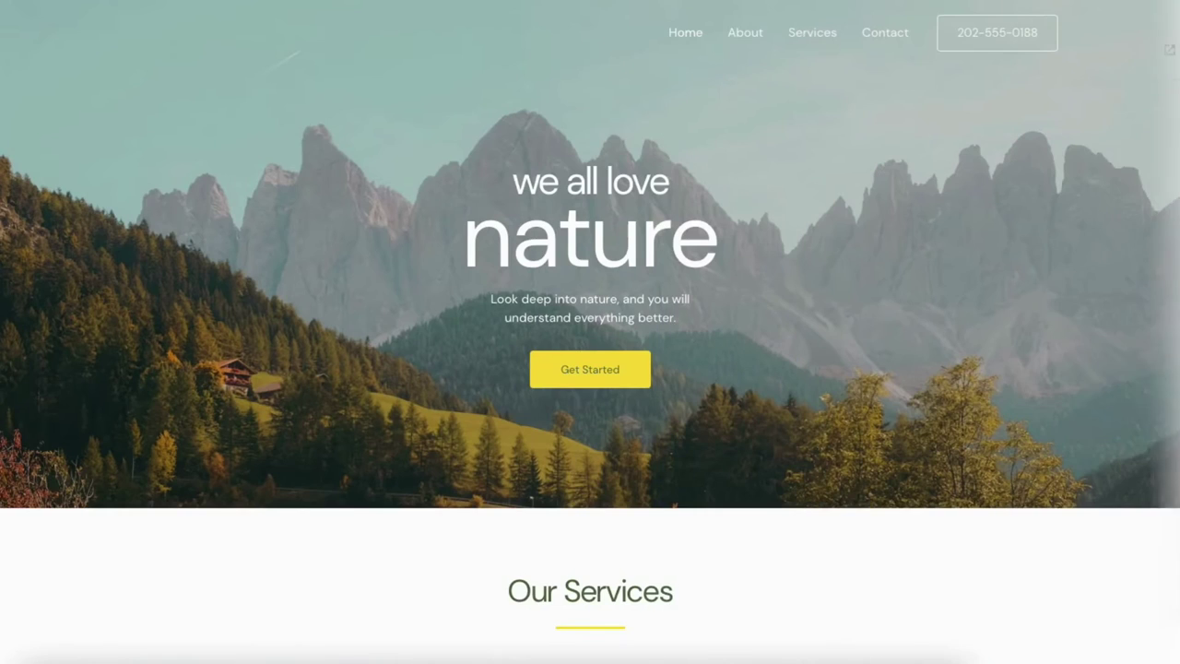
pyautogui.scroll(-3, 590, 332)
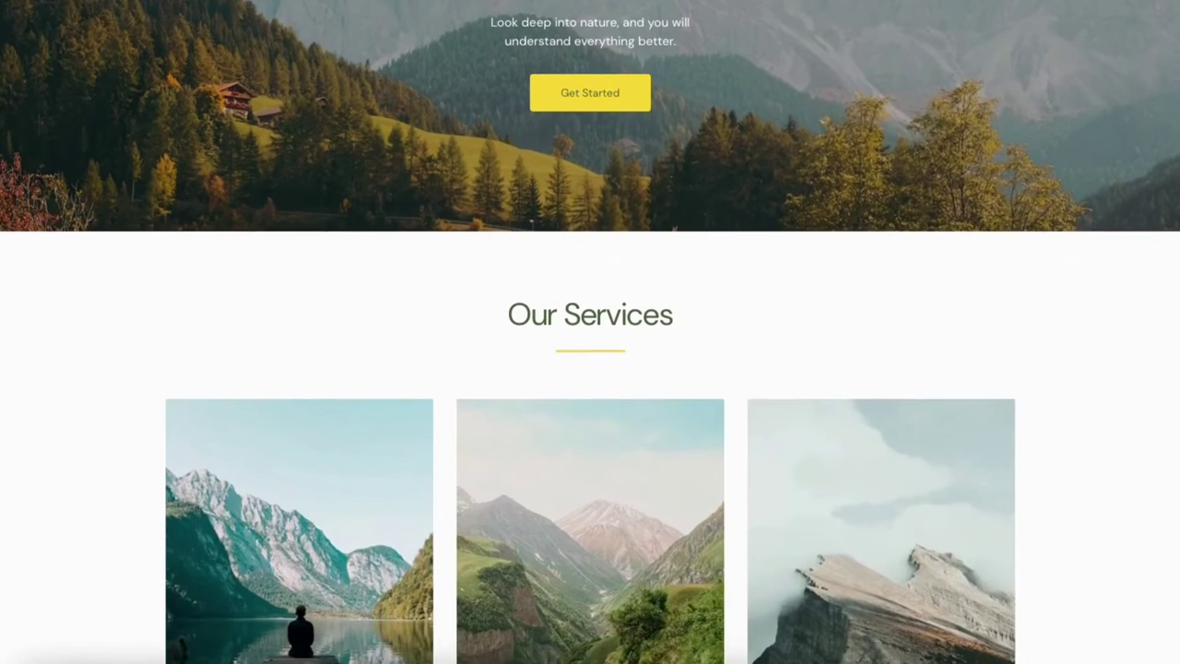
pyautogui.scroll(-4, 590, 331)
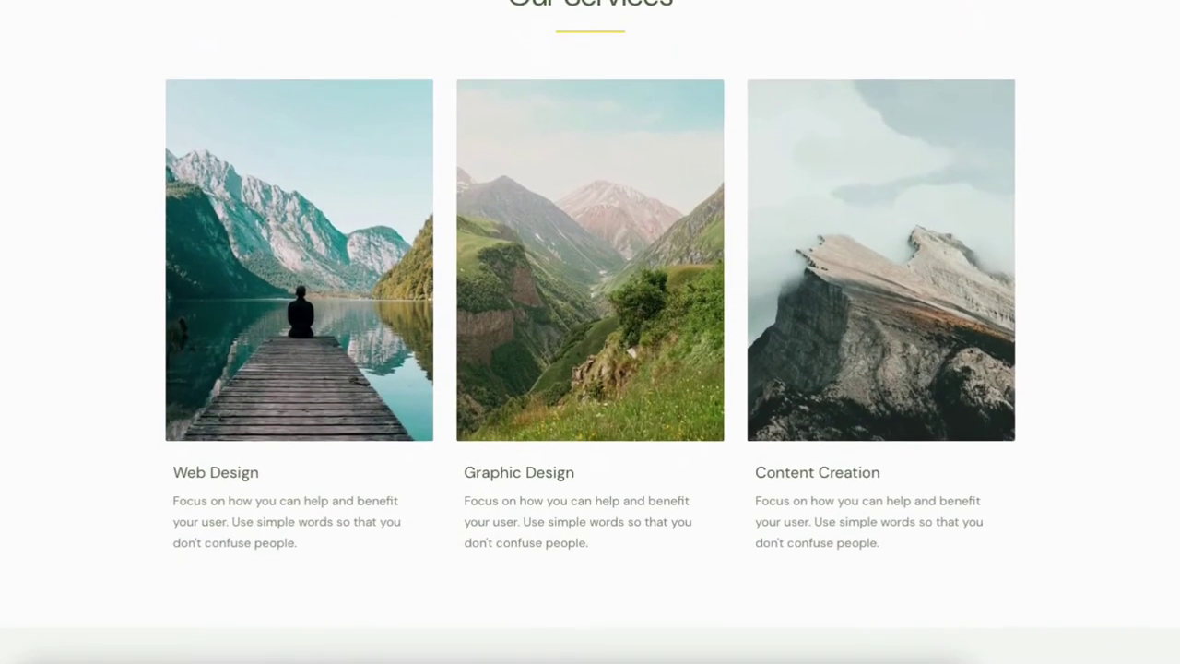
pyautogui.scroll(-4, 590, 332)
pyautogui.scroll(-3, 590, 332)
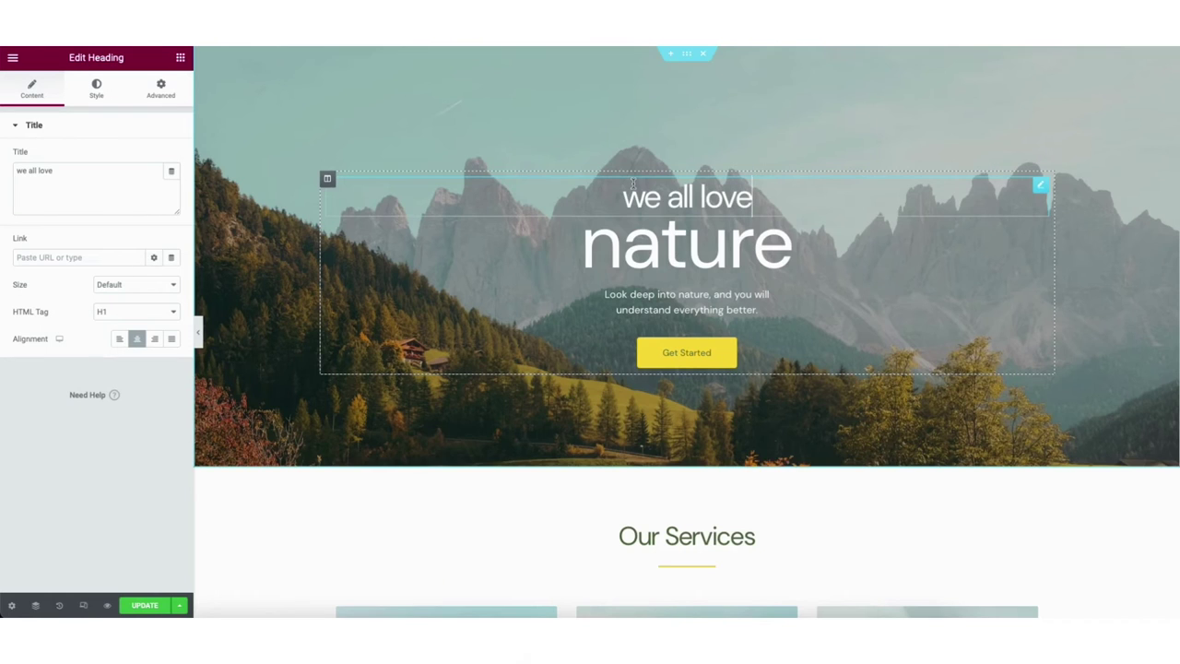
# Step: Rewrite the hero heading 'we all love nature' to read 'this is my demo website'
pyautogui.moveTo(619, 189); pyautogui.dragTo(758, 197)
pyautogui.write('this is my')
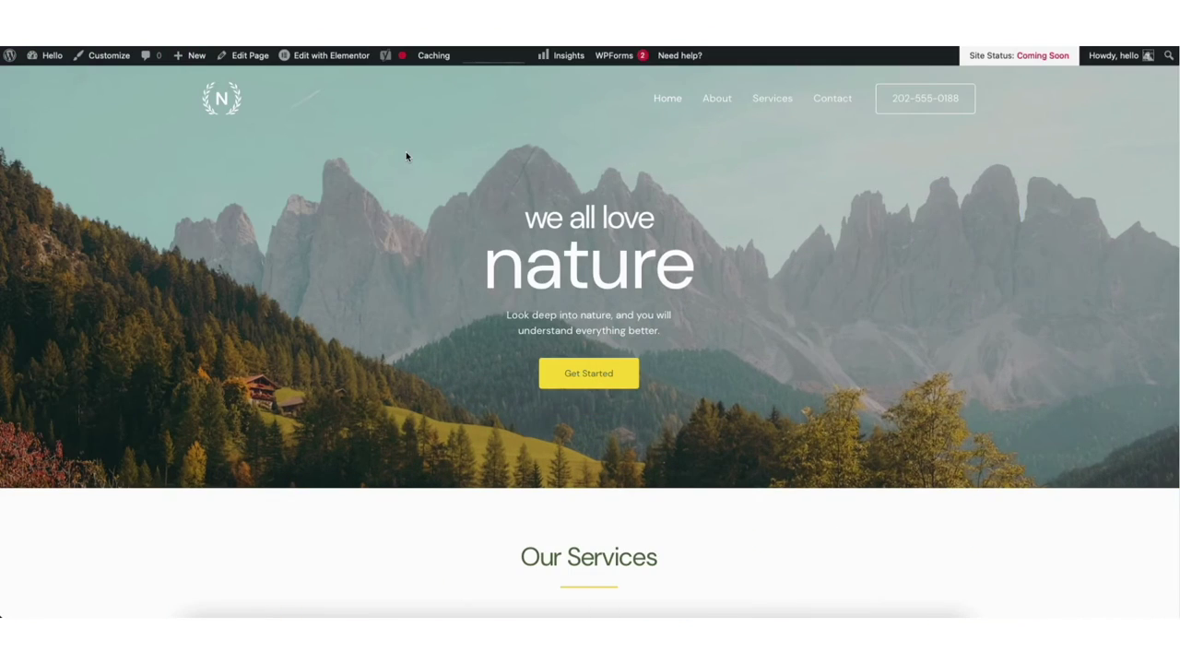
pyautogui.moveTo(322, 60)
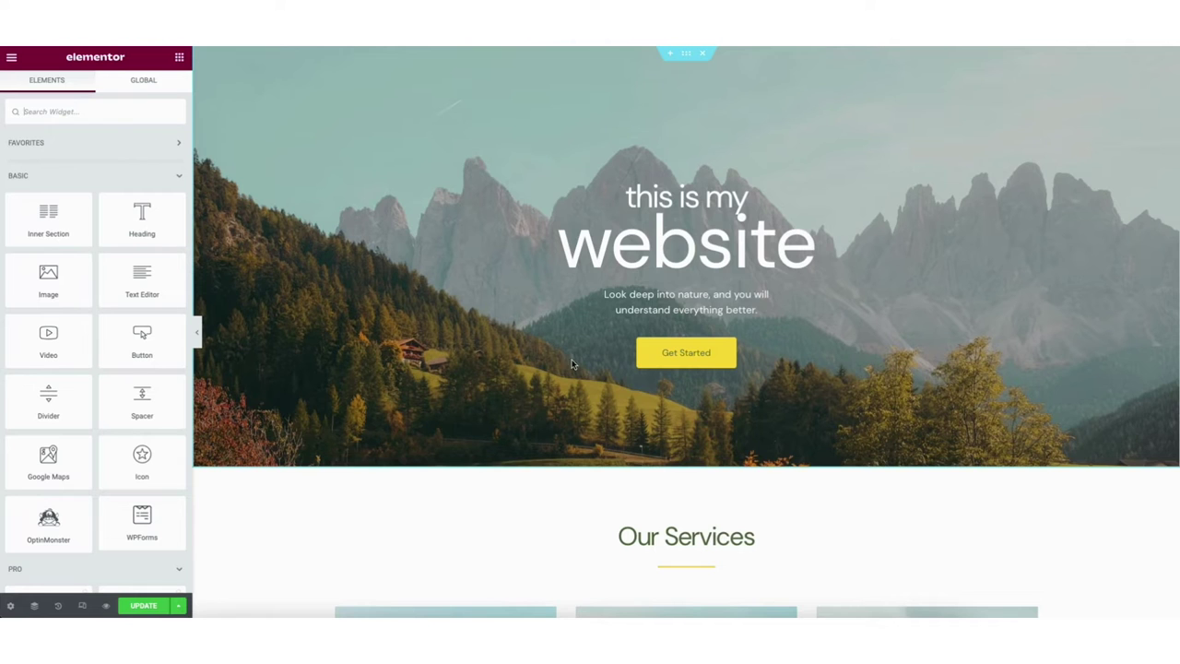
pyautogui.click(630, 299)
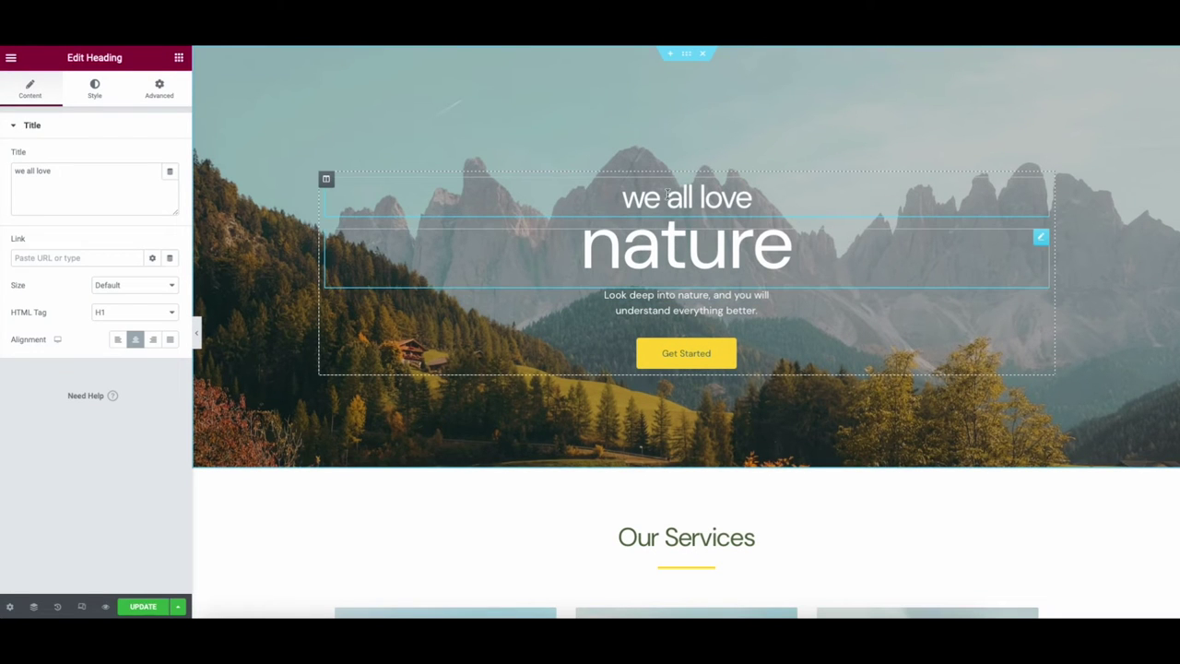
pyautogui.tripleClick(669, 192)
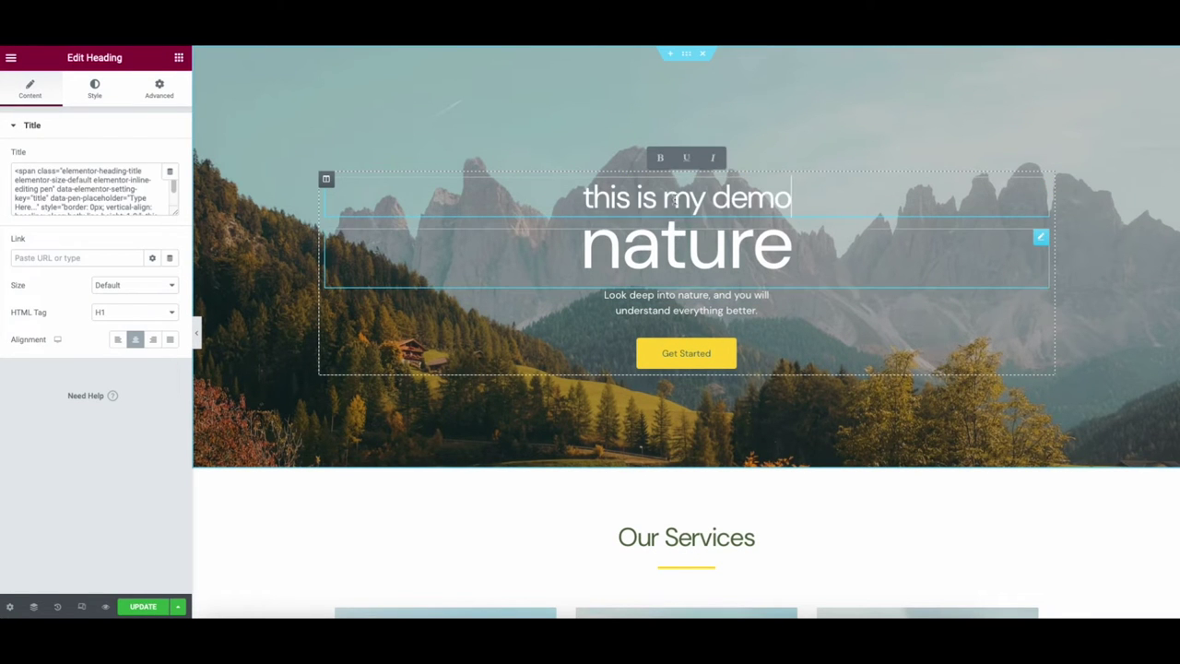
pyautogui.doubleClick(674, 237)
pyautogui.write('website')
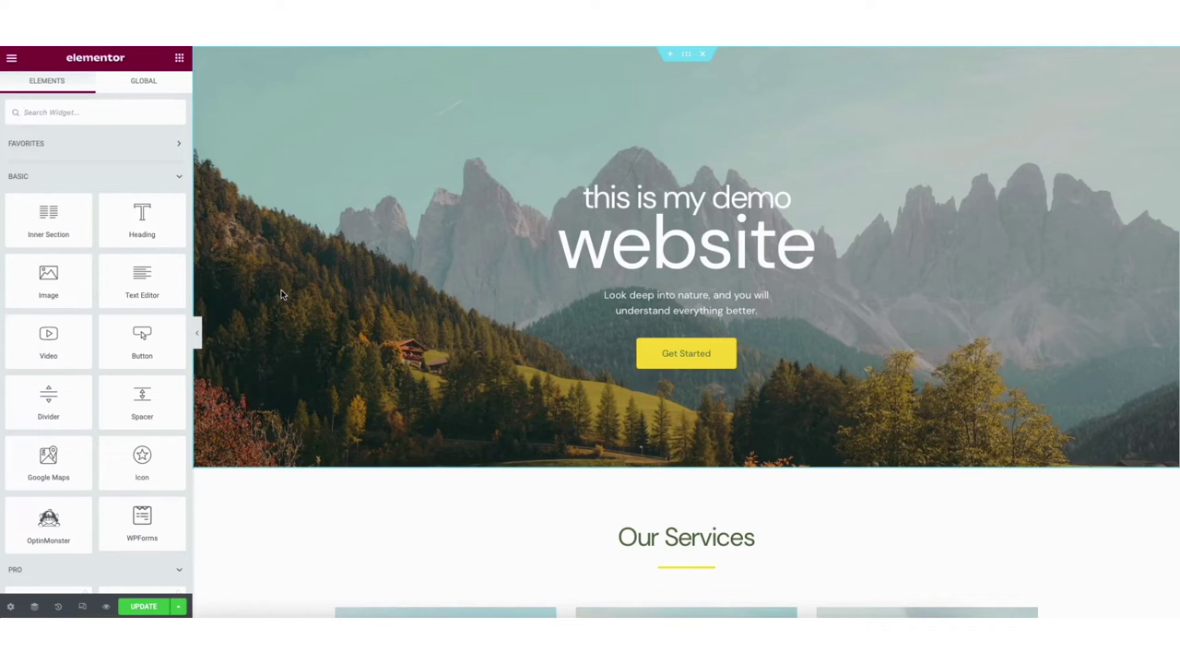
pyautogui.rightClick(282, 294)
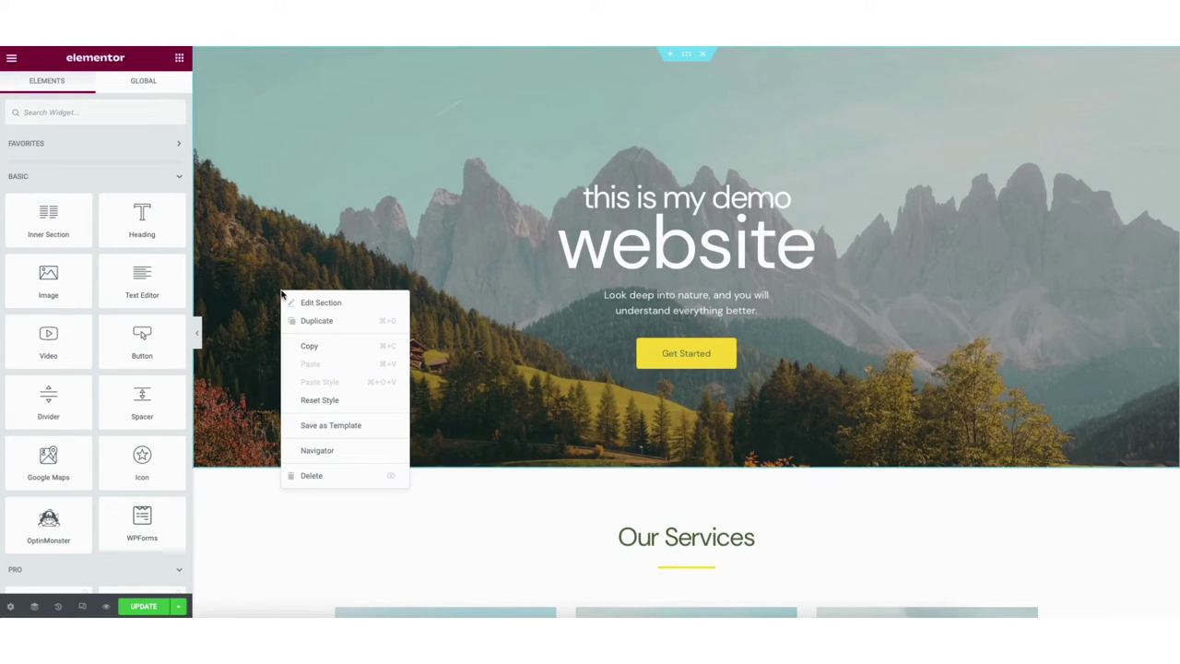
# Step: Browse the hero background image options but keep the header-hero mountain photo
pyautogui.click(339, 302)
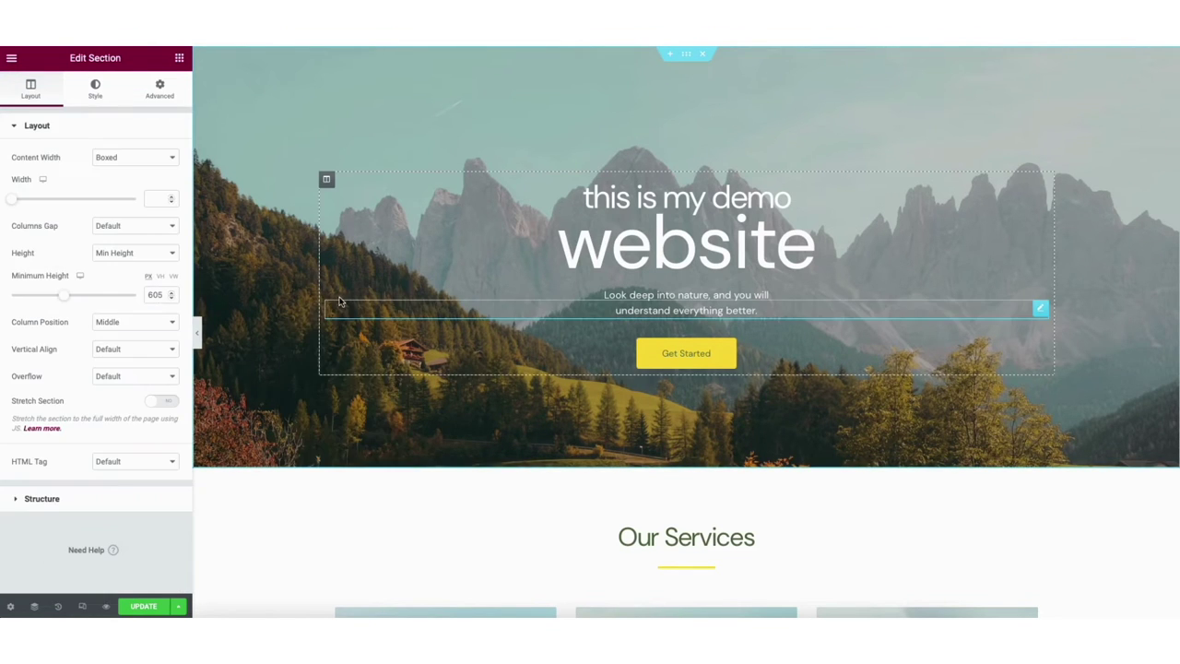
pyautogui.click(101, 96)
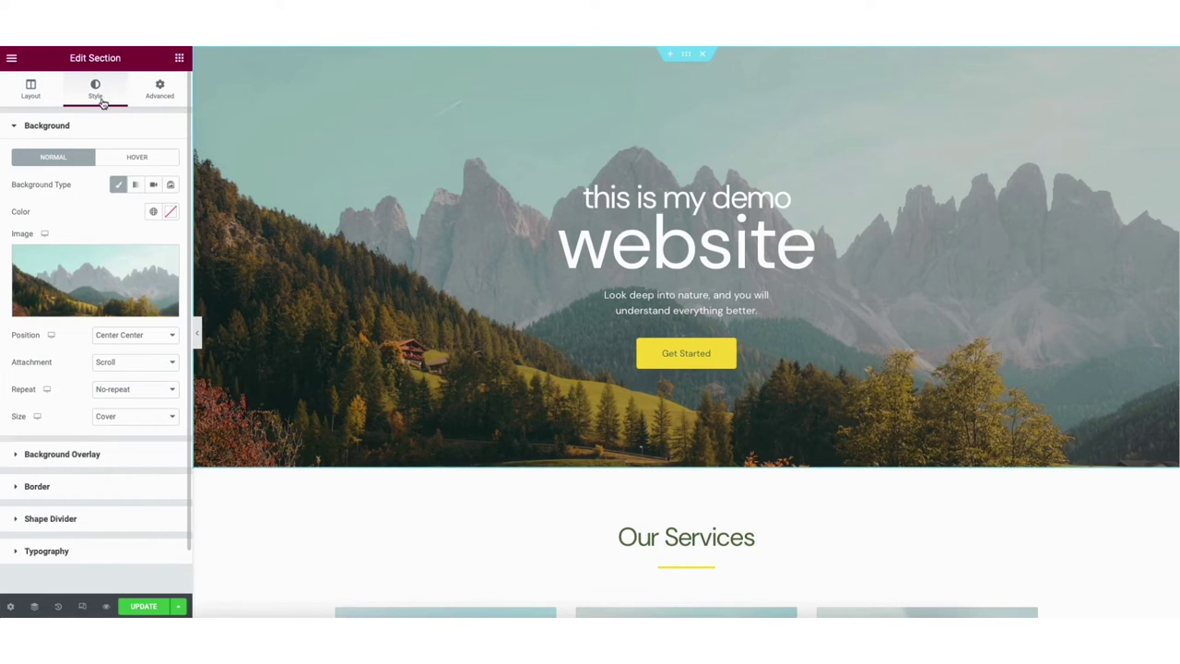
pyautogui.moveTo(104, 284)
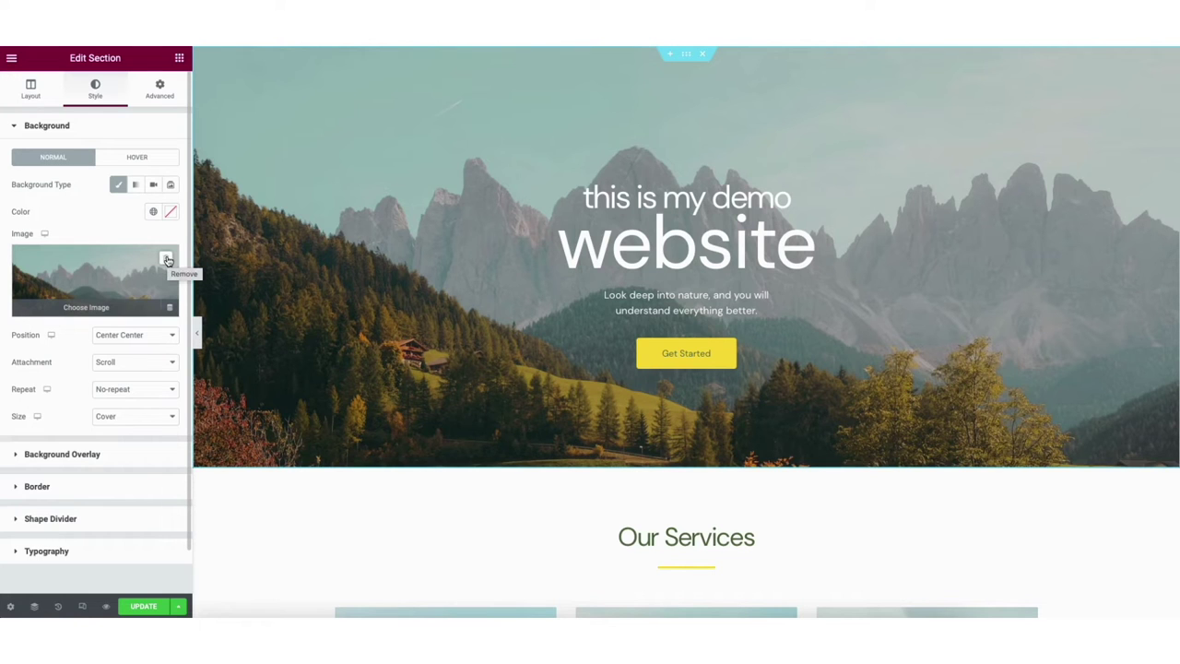
pyautogui.click(98, 301)
pyautogui.click(171, 112)
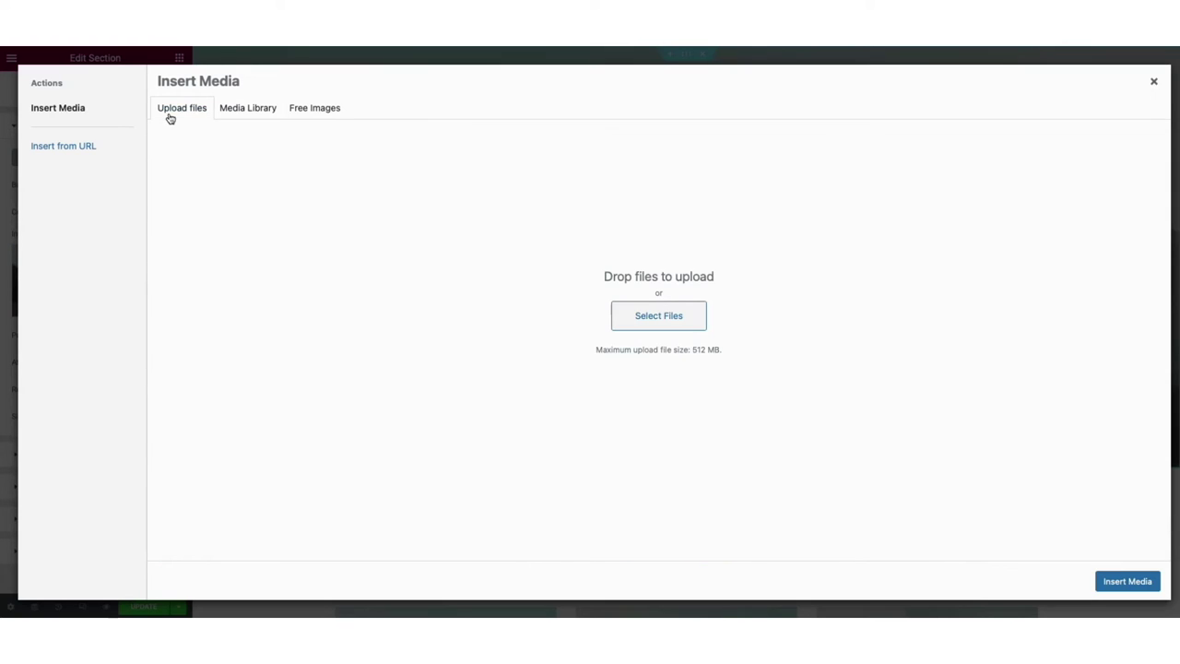
pyautogui.click(242, 110)
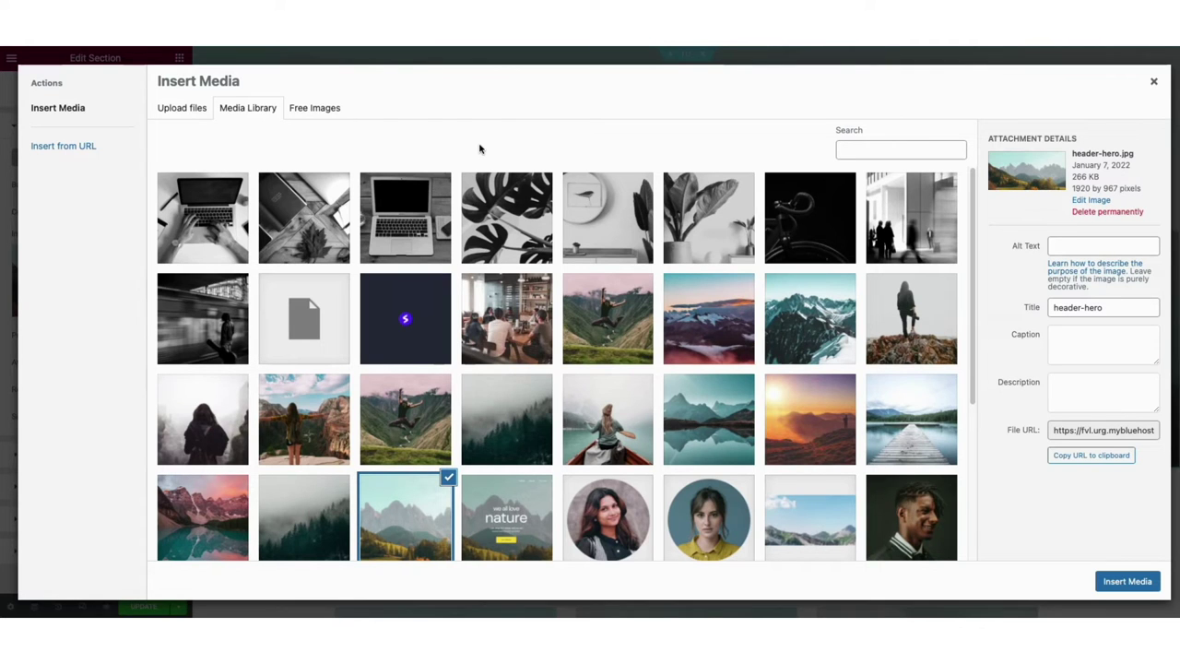
pyautogui.click(1154, 82)
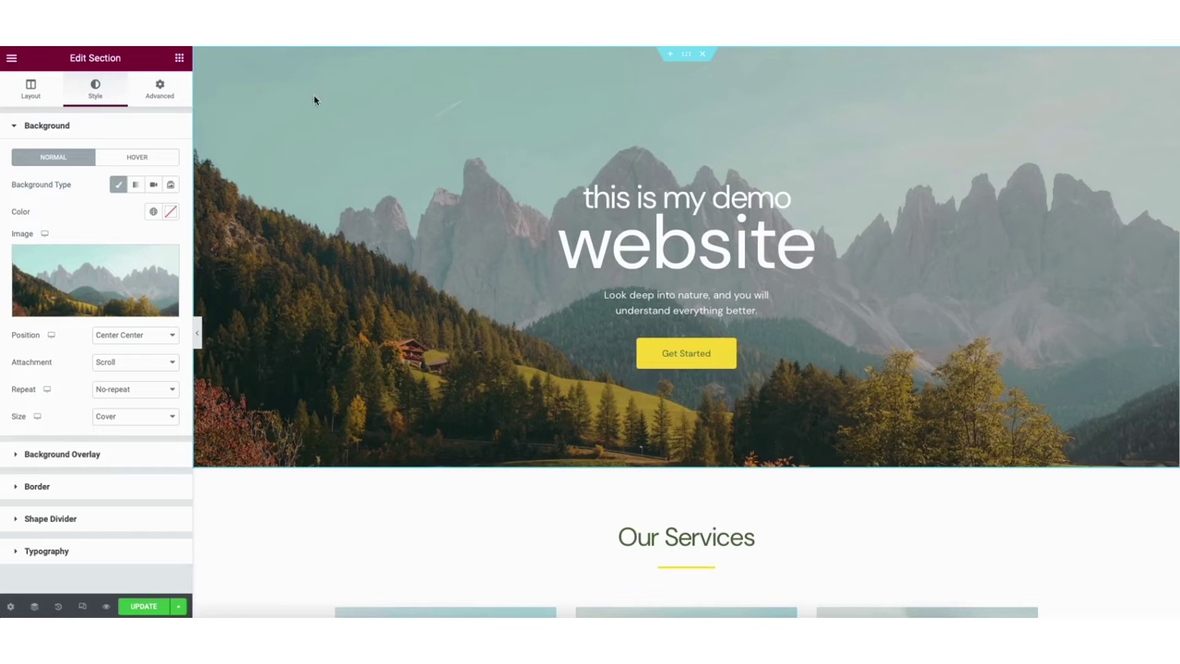
# Step: Drag a Heading widget beneath the Web Design card in Our Services
pyautogui.click(180, 58)
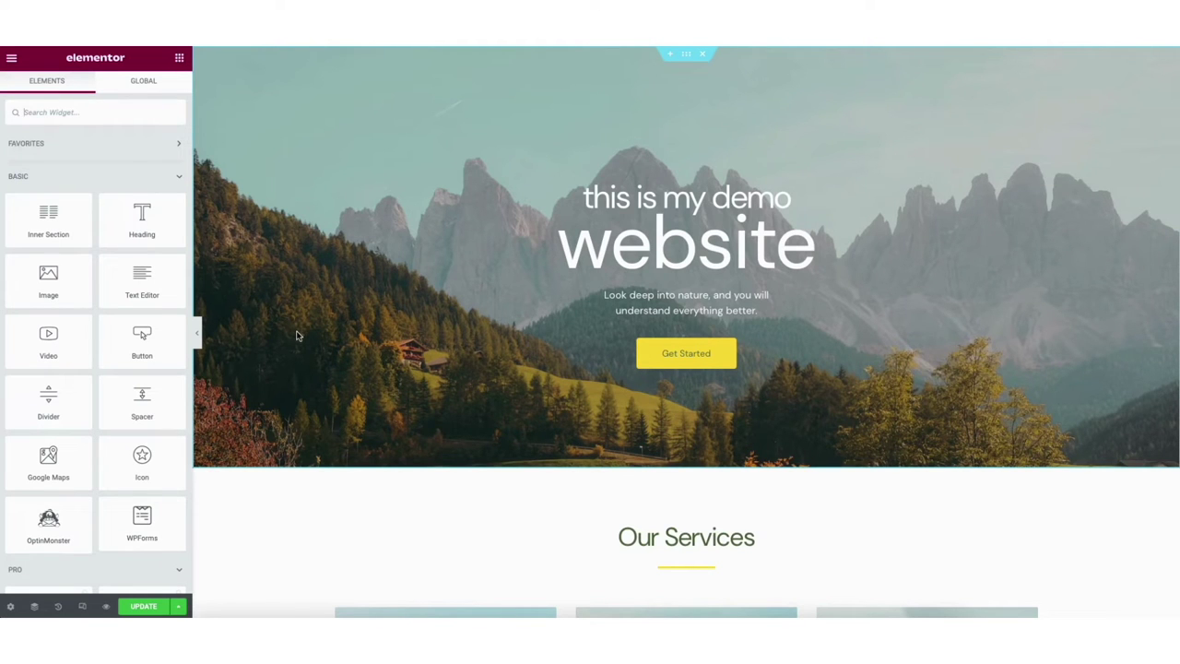
pyautogui.scroll(-6, 297, 335)
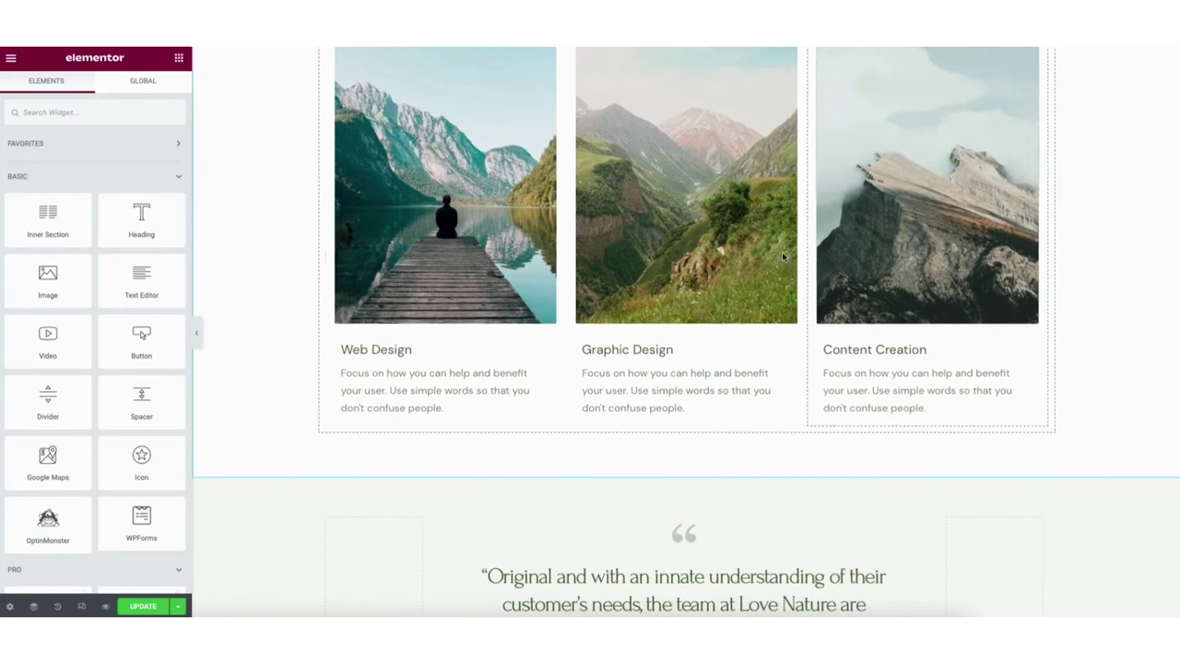
pyautogui.moveTo(152, 230); pyautogui.dragTo(404, 419)
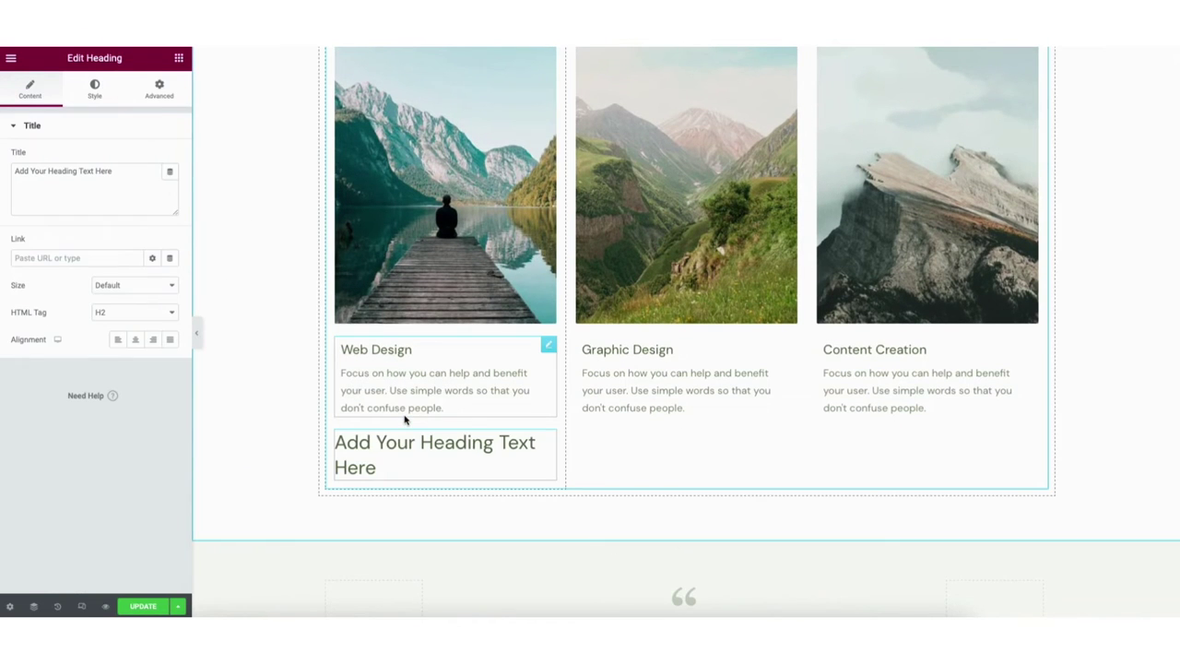
pyautogui.rightClick(352, 442)
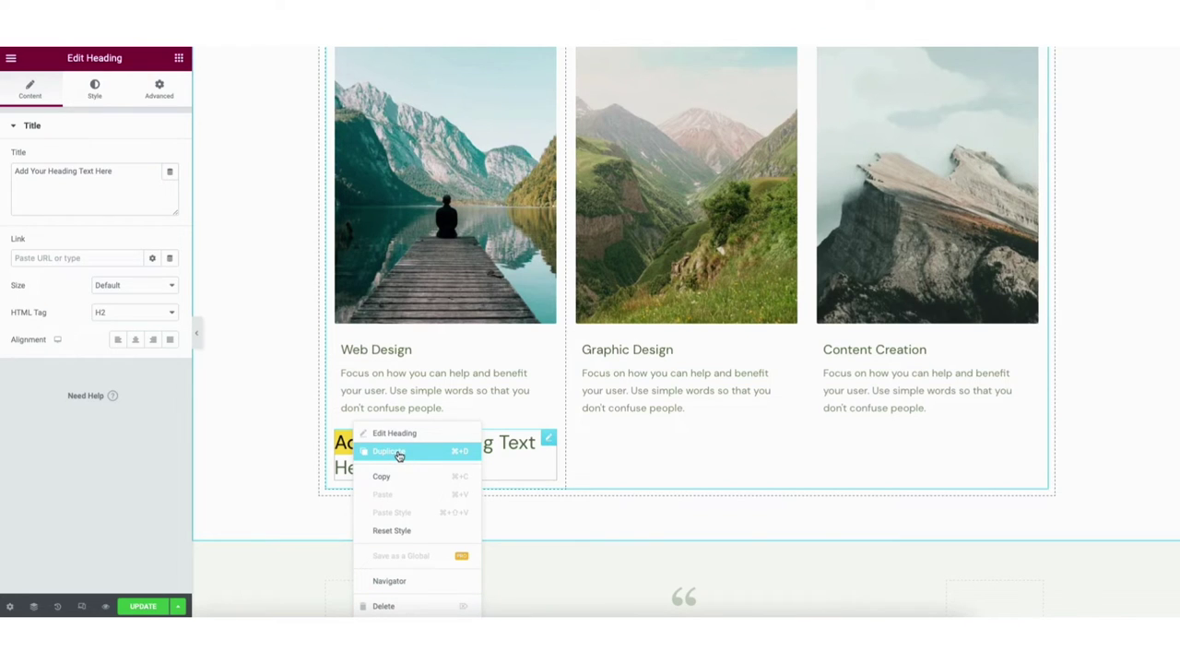
pyautogui.click(308, 446)
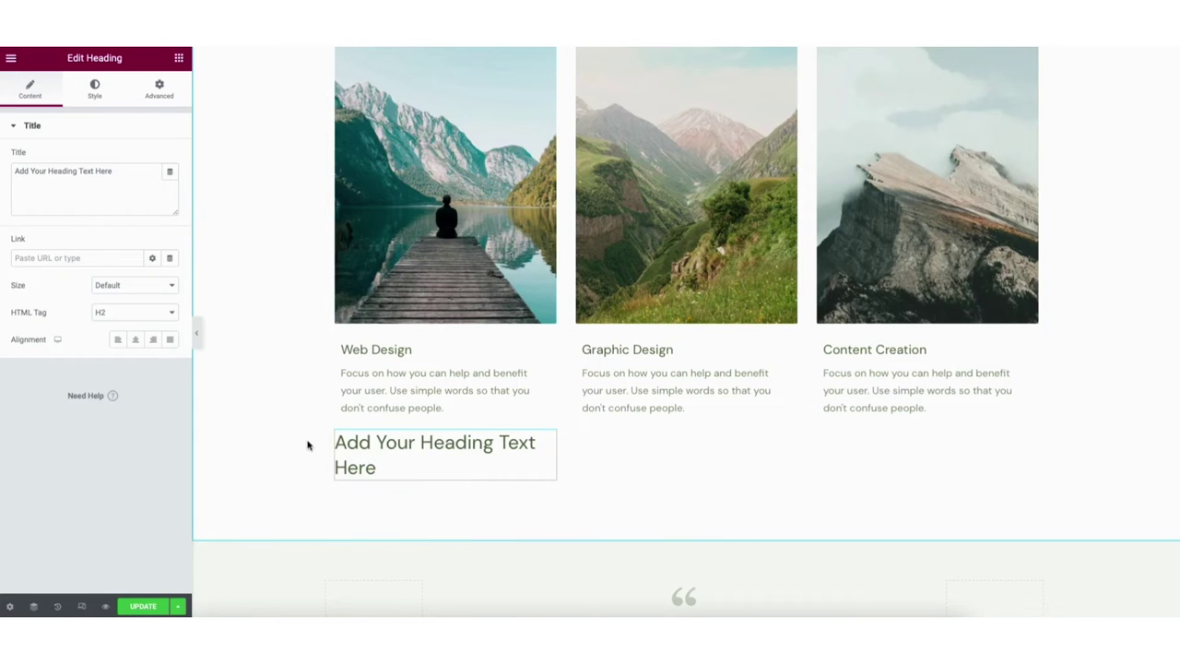
# Step: Move the Web Design card above Graphic Design and view the new heading's Typography settings
pyautogui.moveTo(367, 351); pyautogui.dragTo(646, 347)
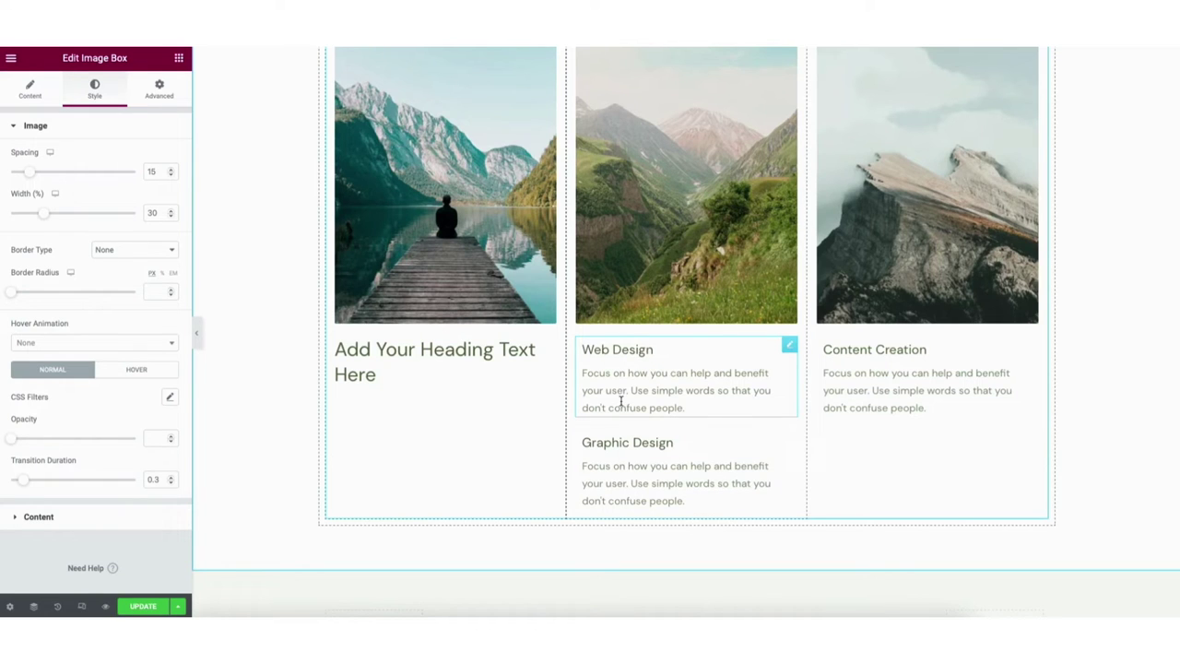
pyautogui.click(429, 348)
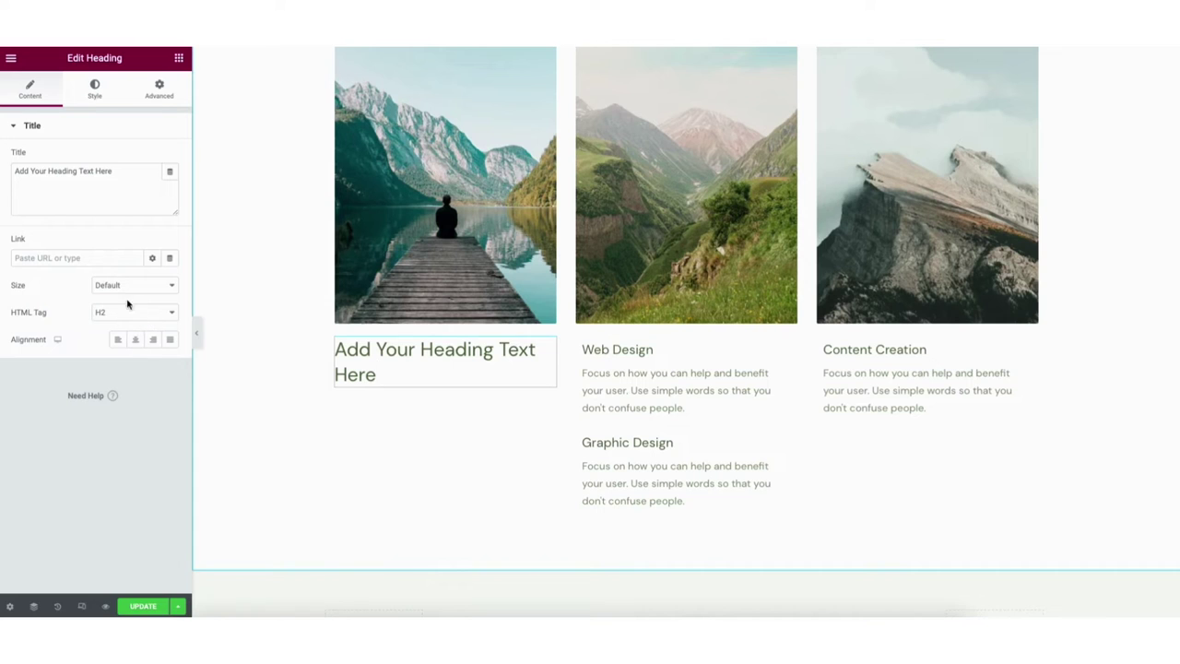
pyautogui.click(95, 88)
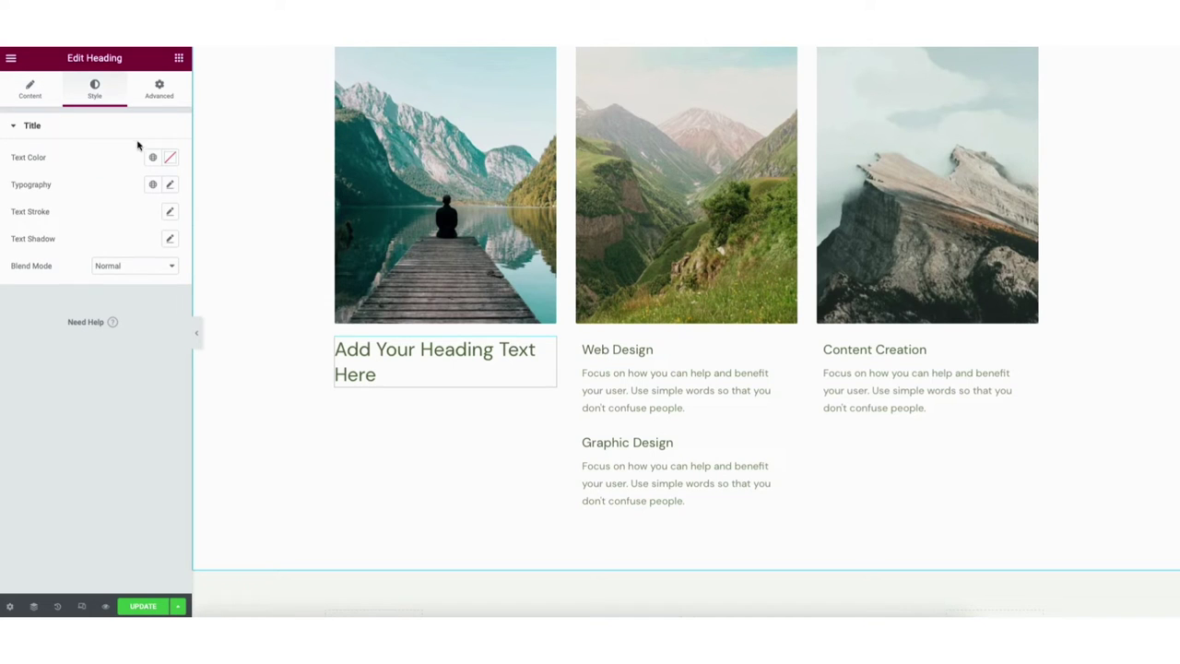
pyautogui.click(170, 185)
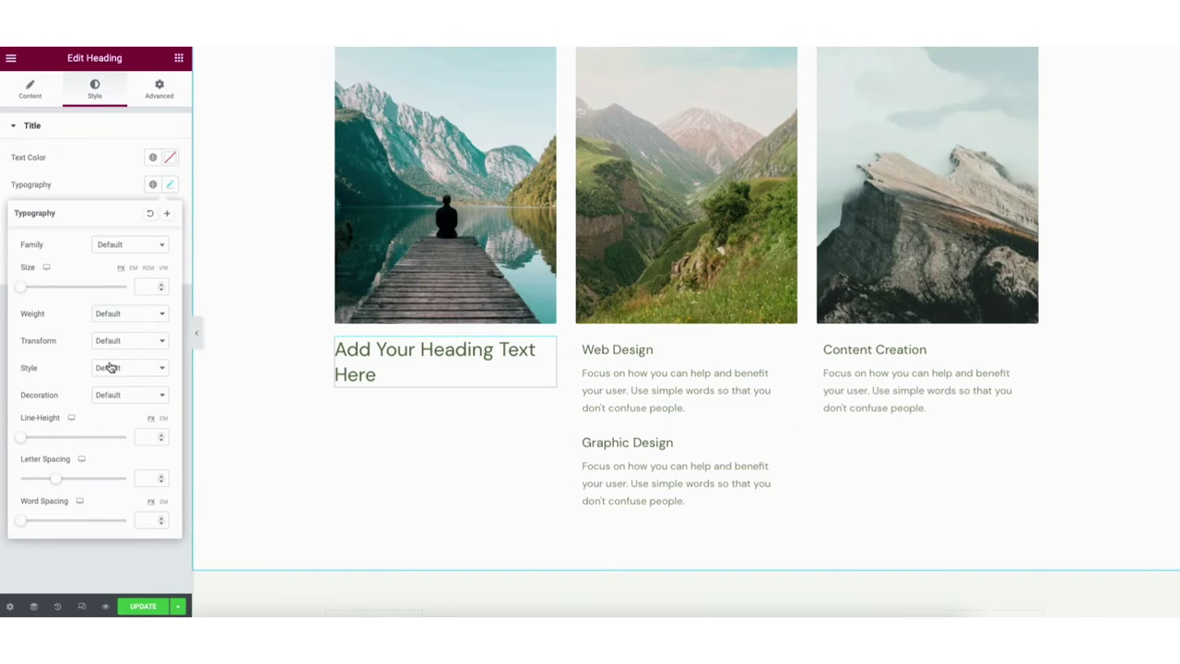
pyautogui.scroll(-8, 686, 369)
pyautogui.scroll(-6, 815, 471)
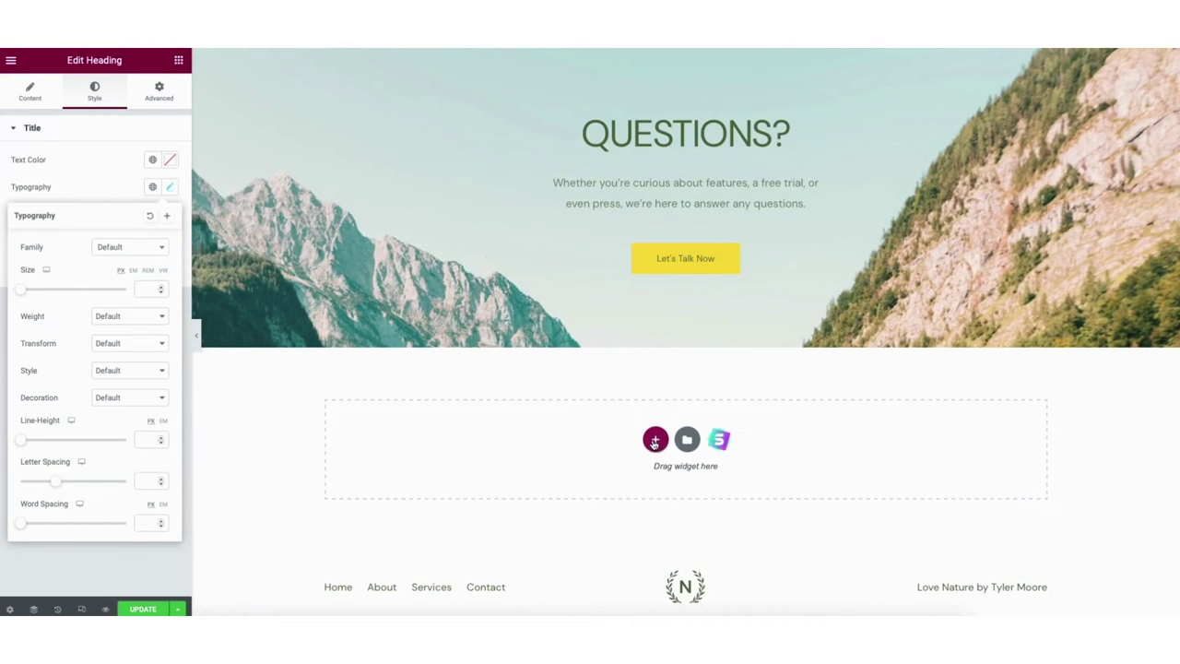
pyautogui.click(654, 442)
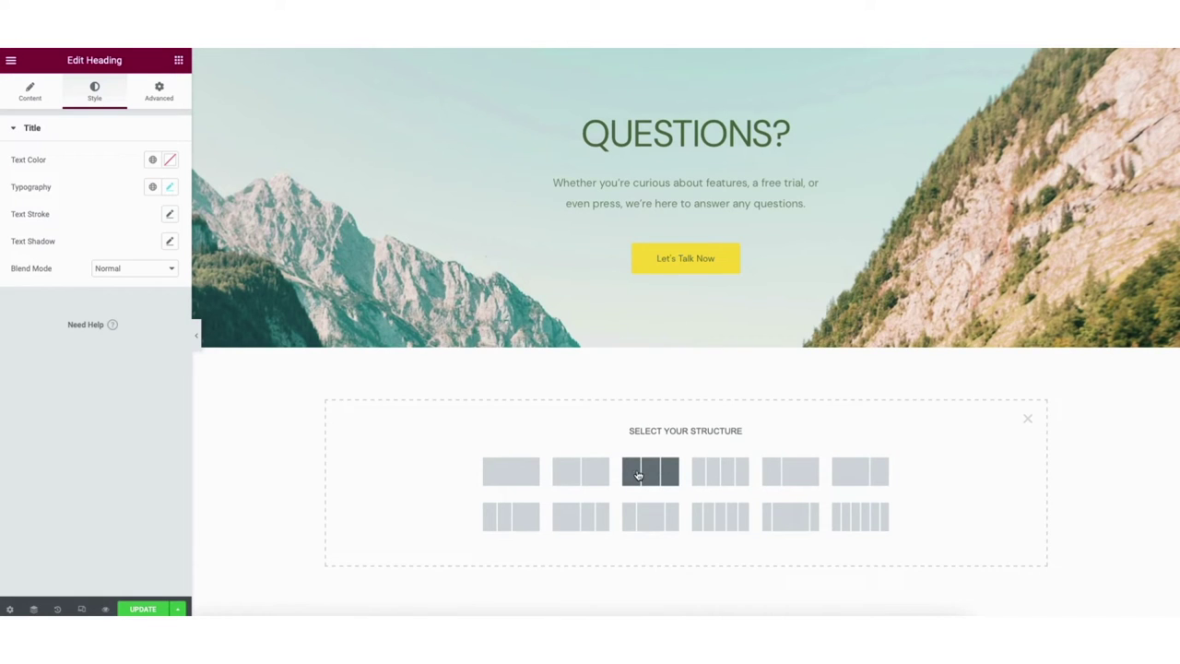
# Step: Create a two-column section and drop a Heading widget into its left column
pyautogui.click(583, 476)
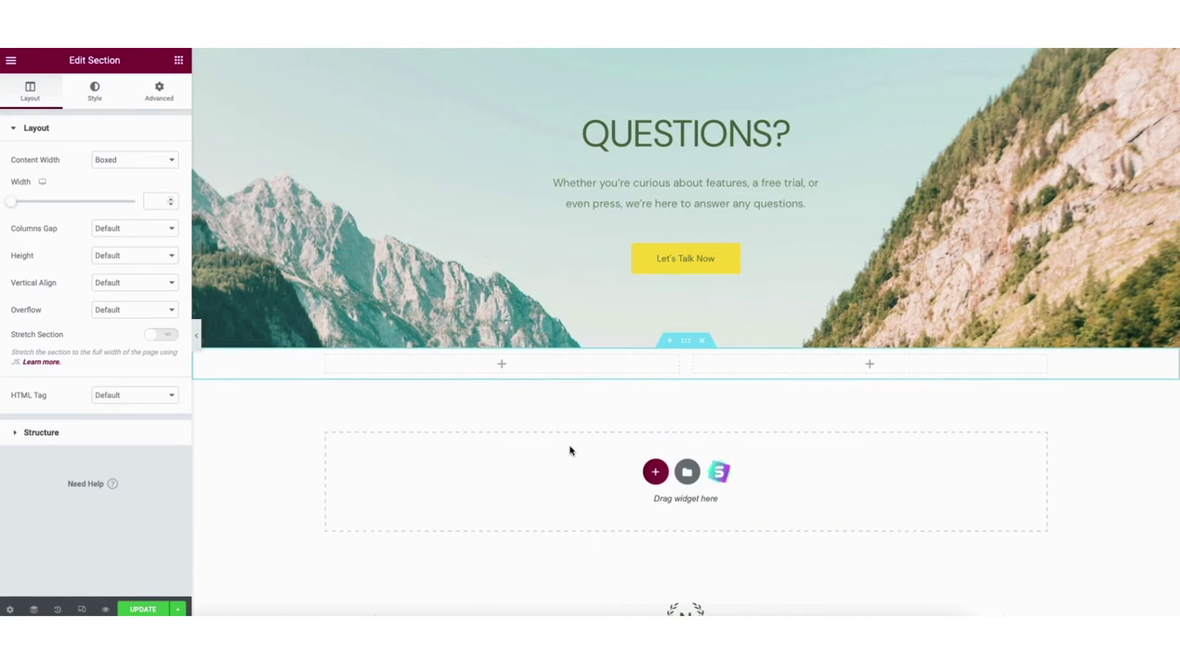
pyautogui.moveTo(153, 230); pyautogui.dragTo(459, 364)
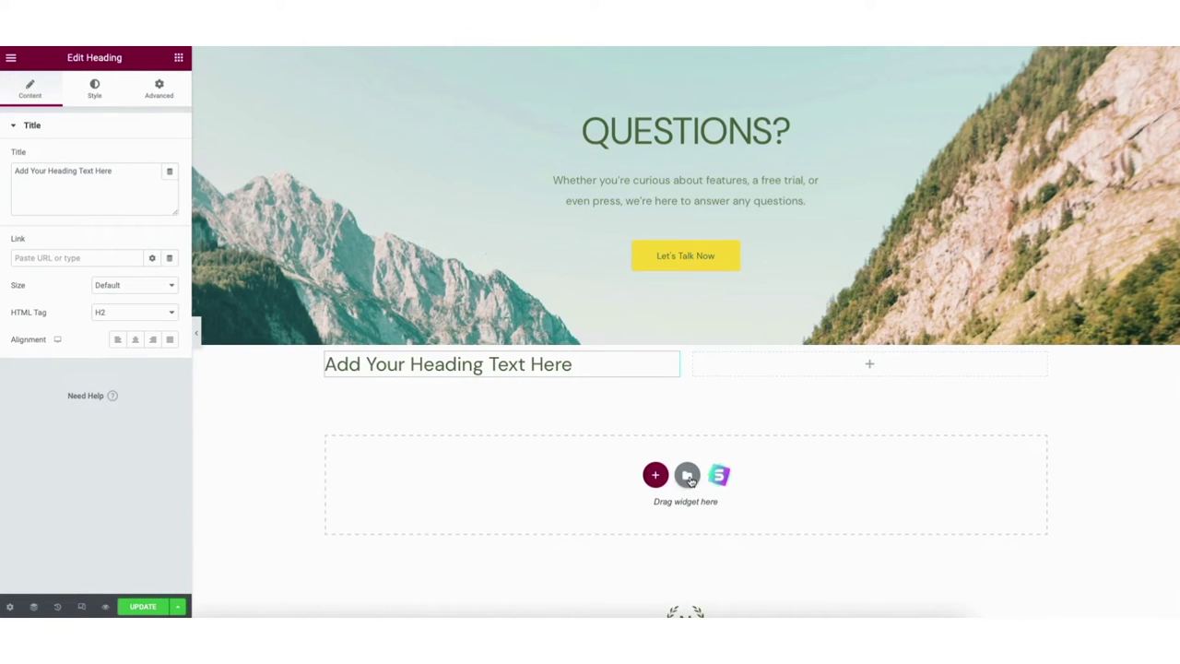
# Step: Open the Elementor template library and scroll the Blocks tab down to the FAQ blocks
pyautogui.click(688, 475)
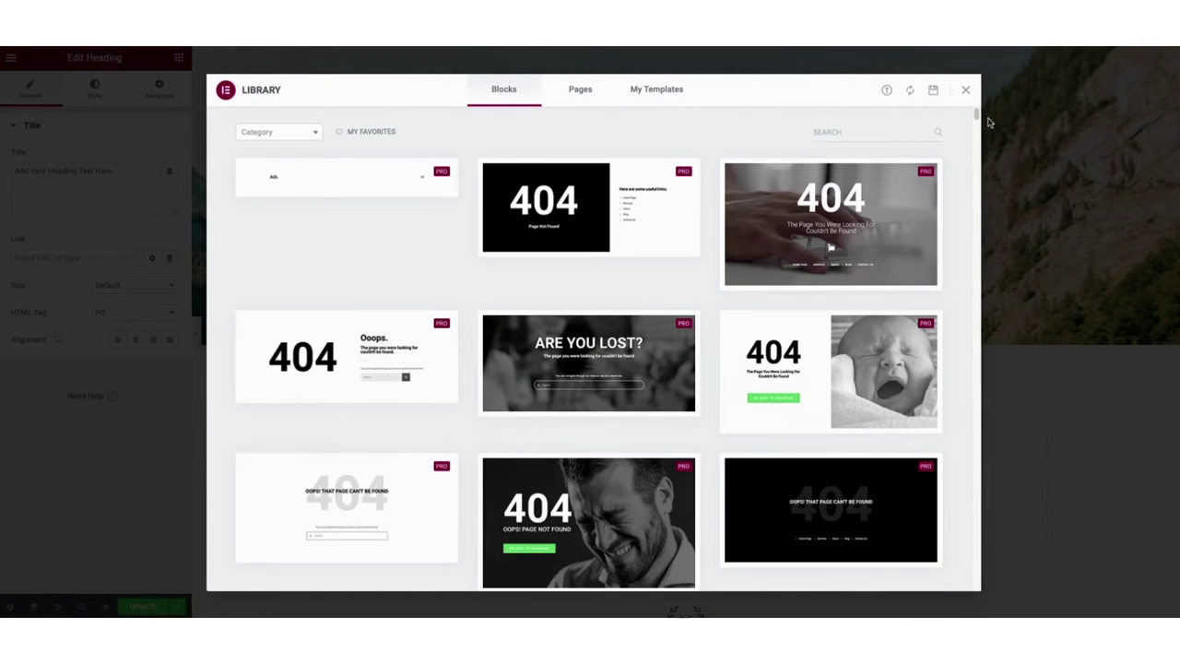
pyautogui.scroll(-3, 977, 118)
pyautogui.scroll(-15, 977, 120)
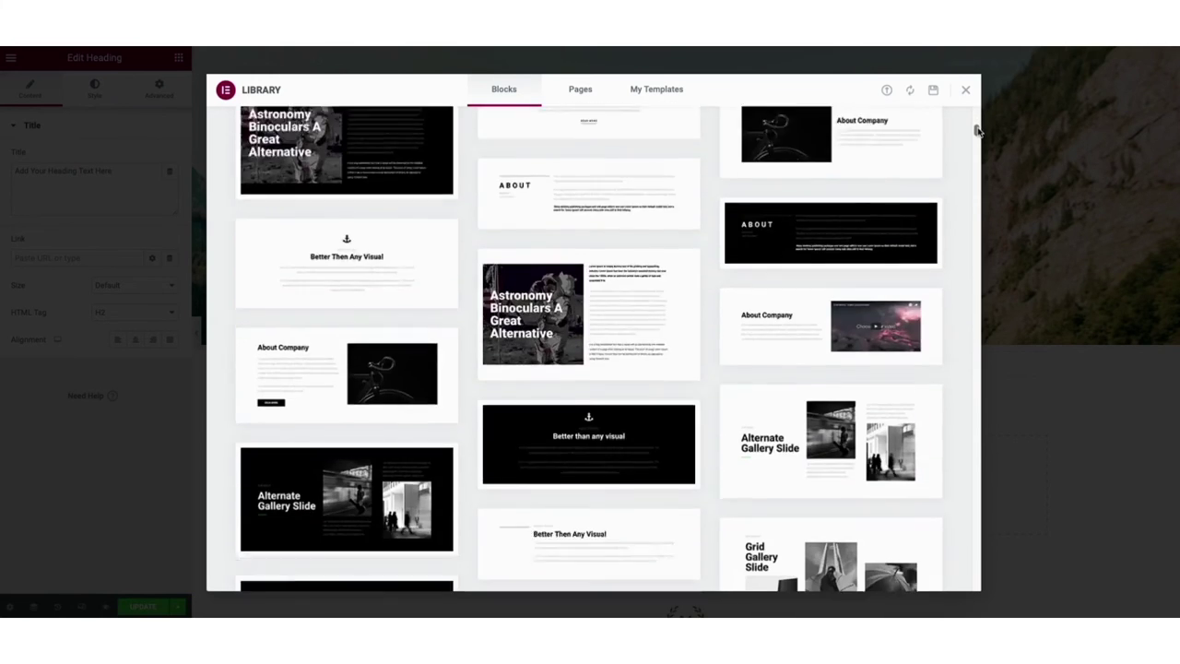
pyautogui.scroll(-10, 977, 138)
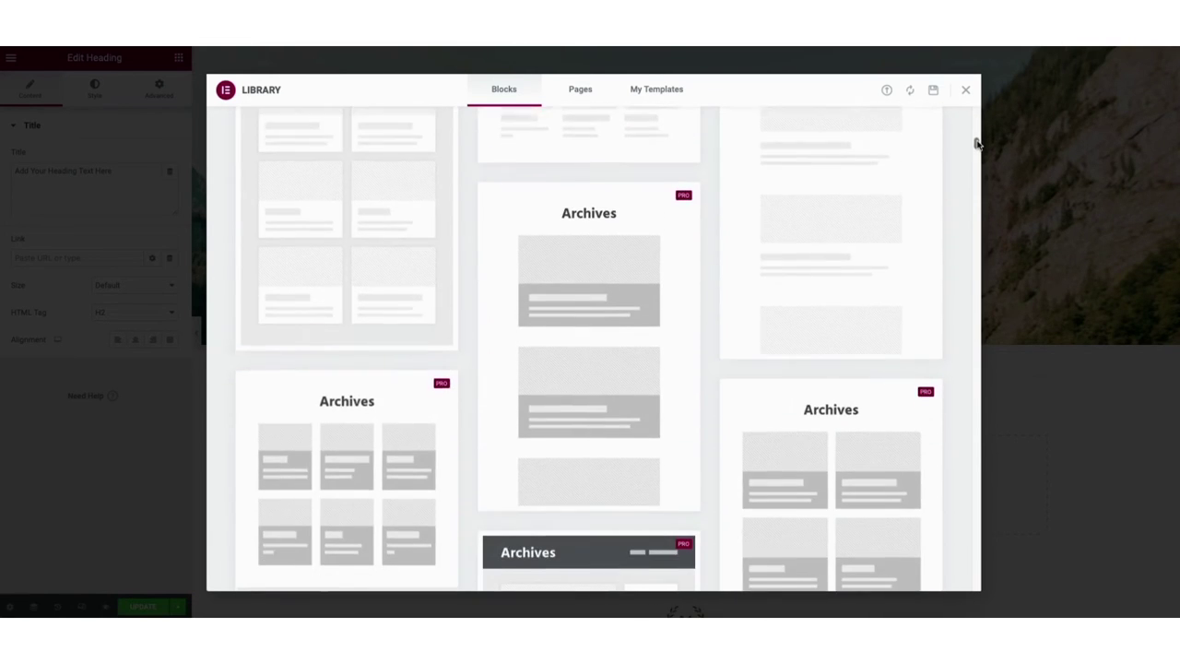
pyautogui.scroll(-10, 977, 152)
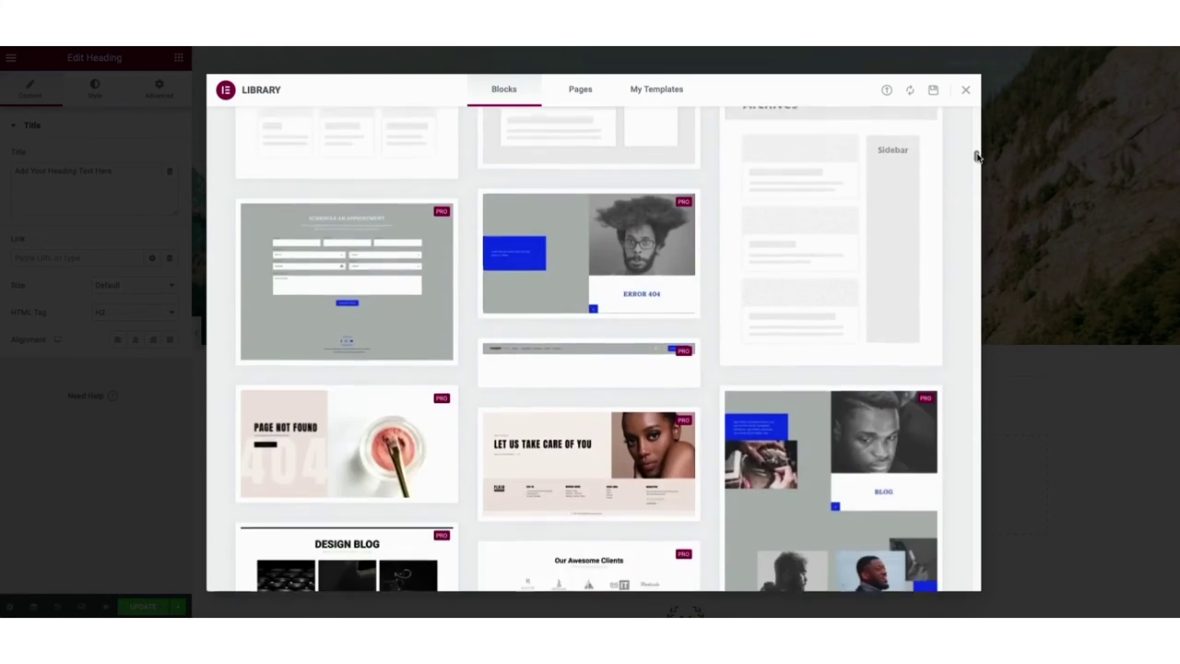
pyautogui.scroll(-10, 978, 166)
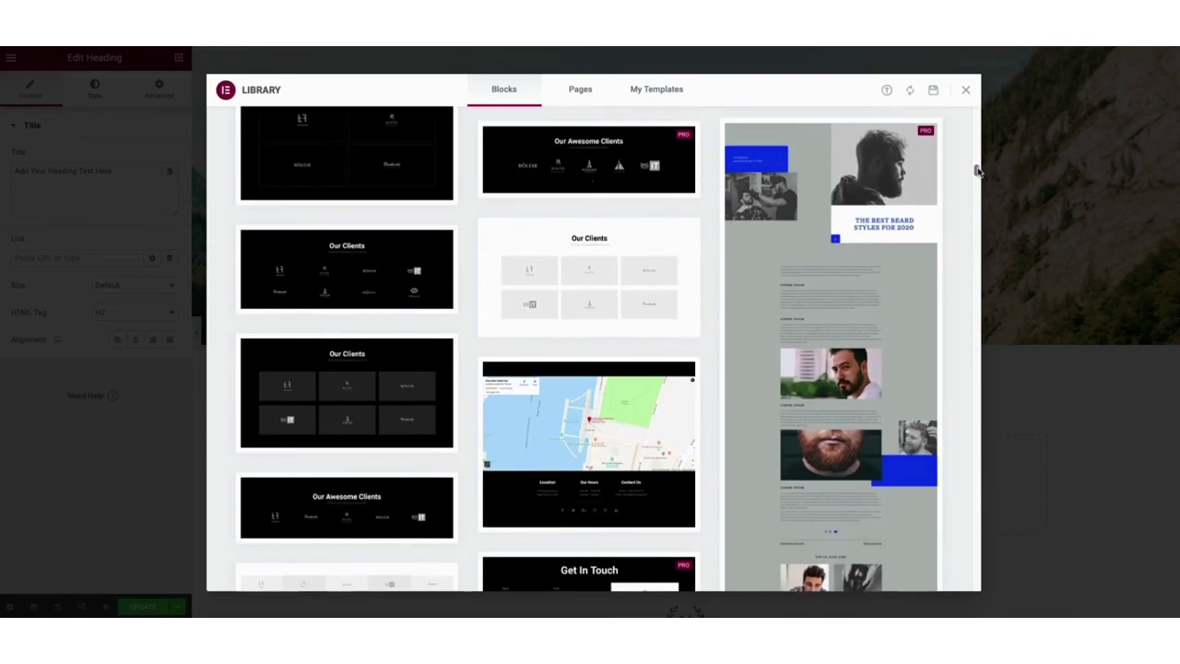
pyautogui.scroll(-10, 979, 182)
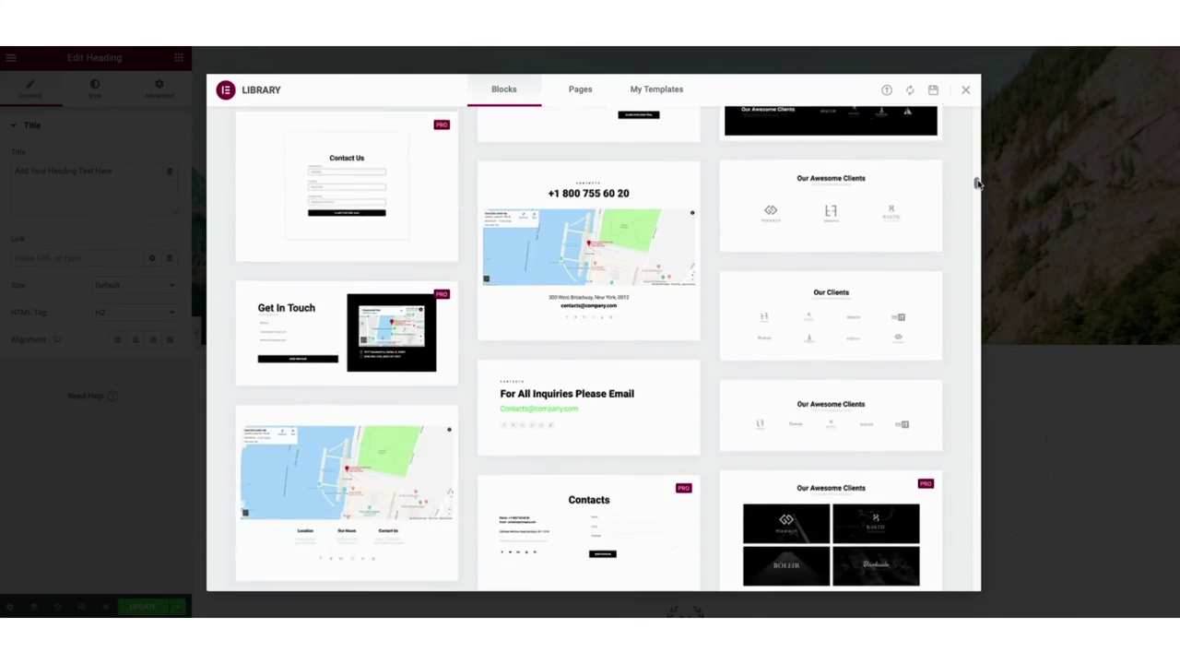
pyautogui.scroll(-10, 979, 192)
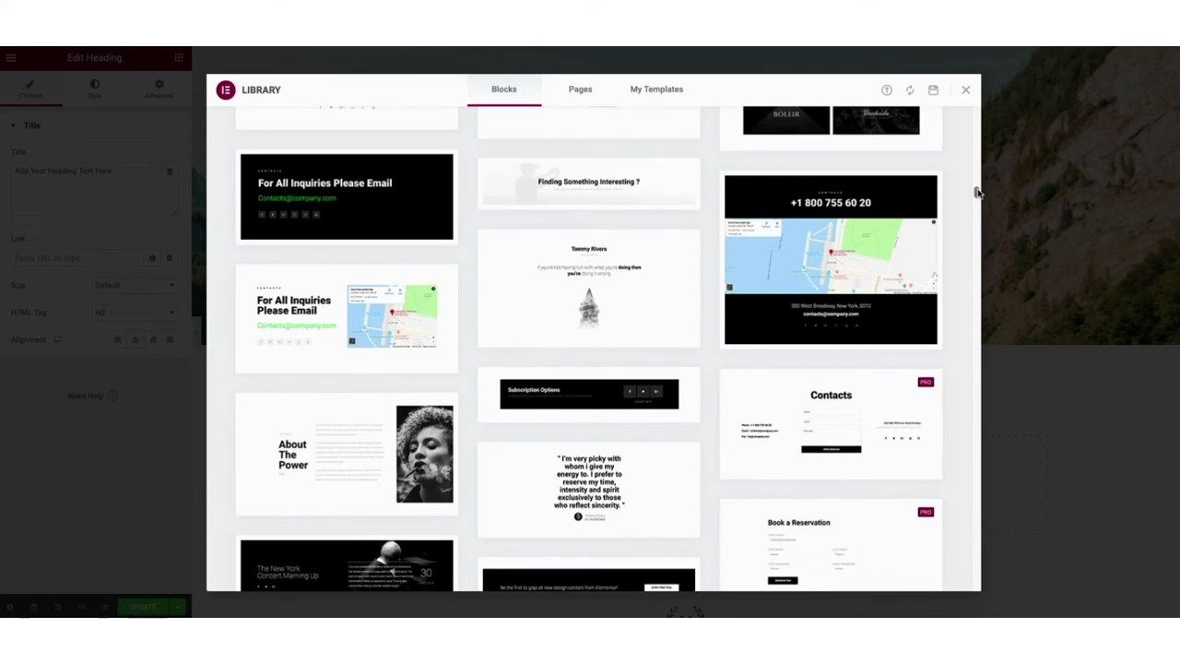
pyautogui.scroll(-10, 978, 203)
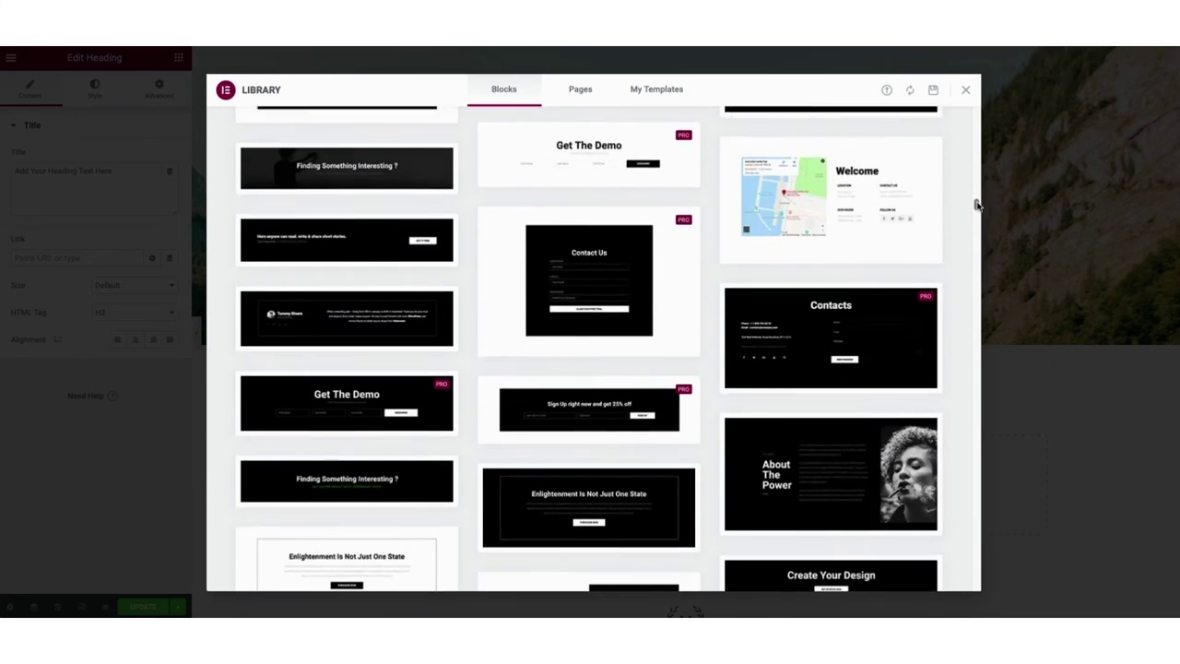
pyautogui.scroll(-10, 978, 214)
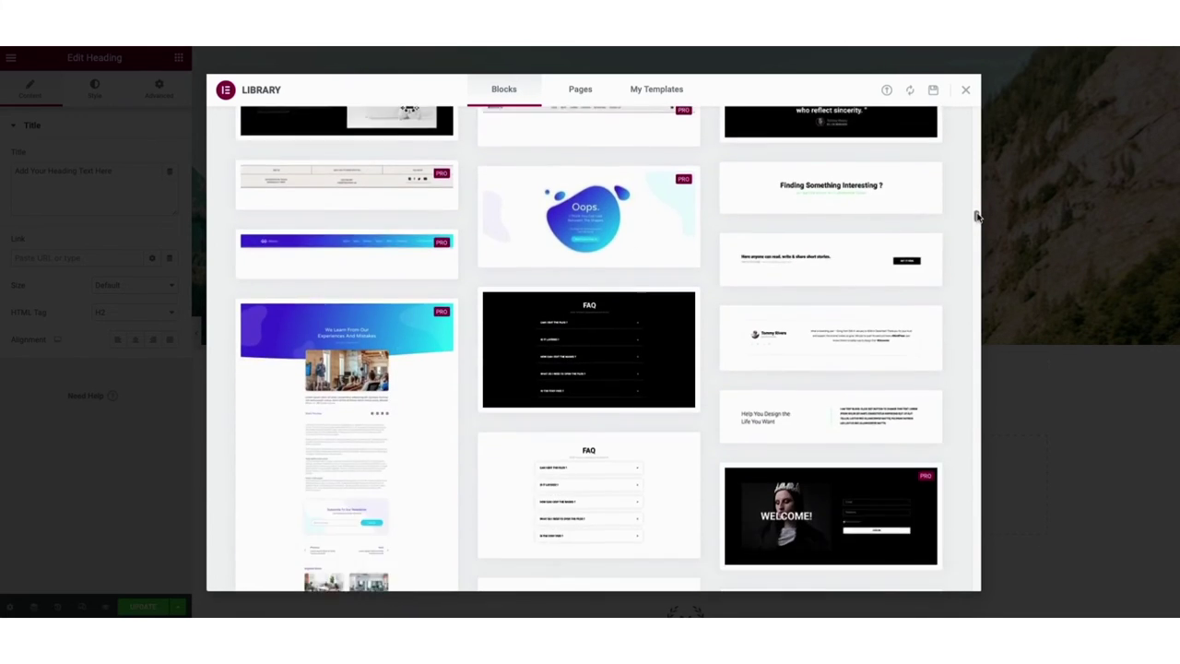
pyautogui.scroll(-1, 978, 220)
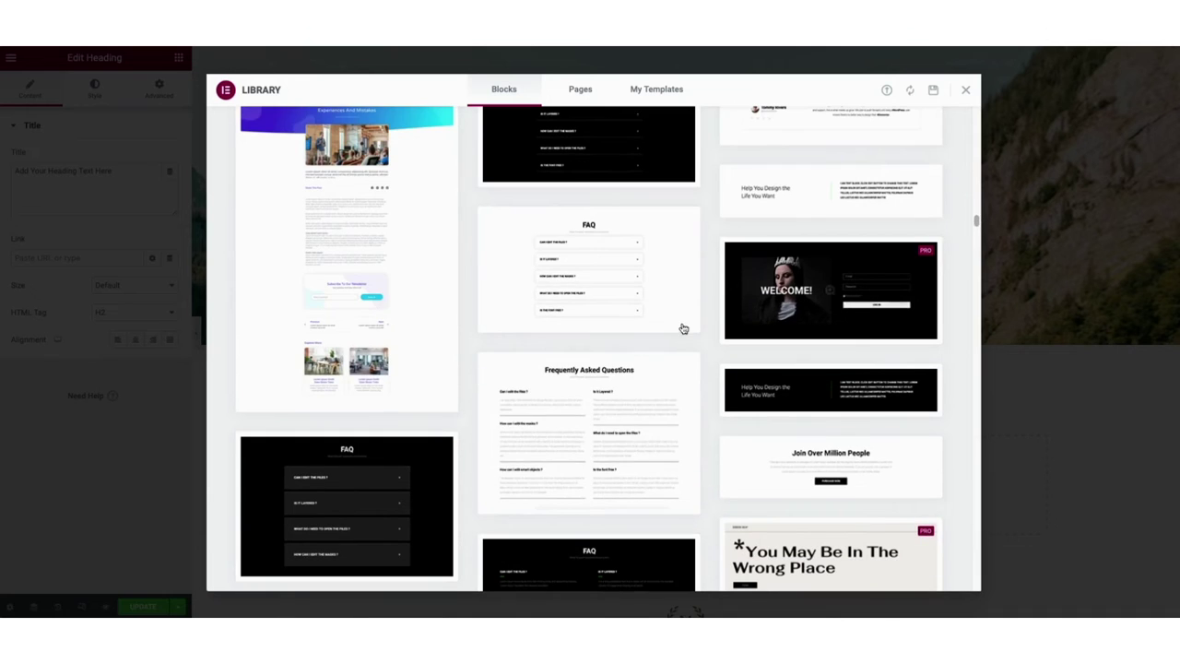
# Step: Preview the Frequently Asked Questions block and insert it into the page
pyautogui.click(588, 435)
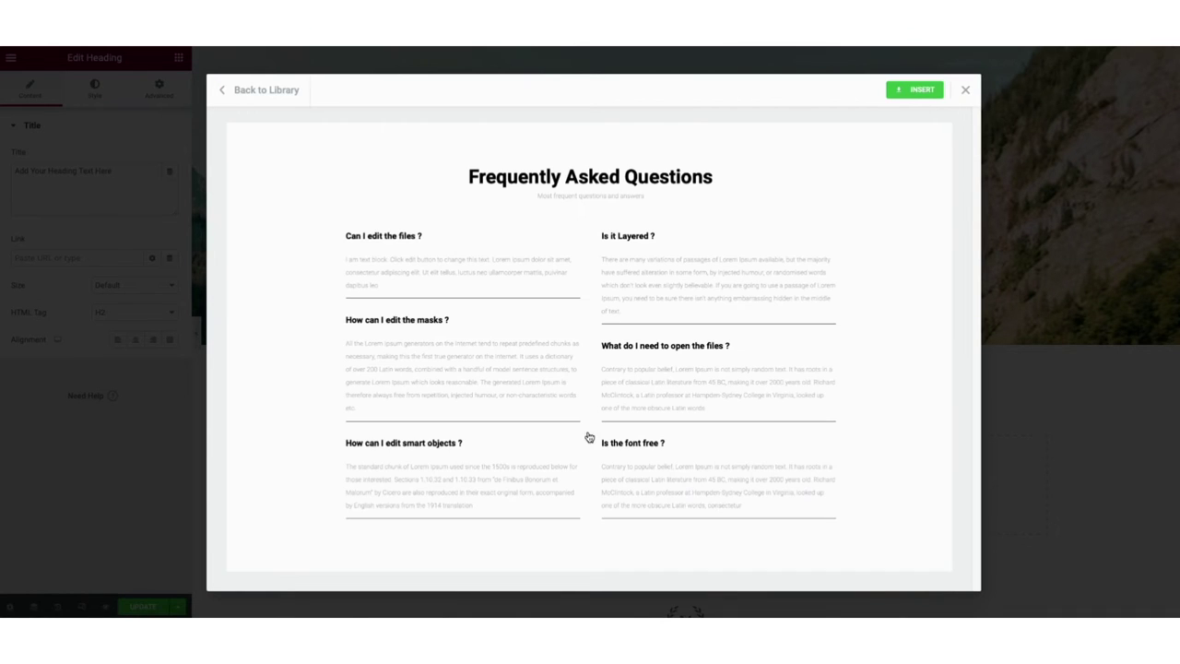
pyautogui.click(910, 94)
pyautogui.click(910, 93)
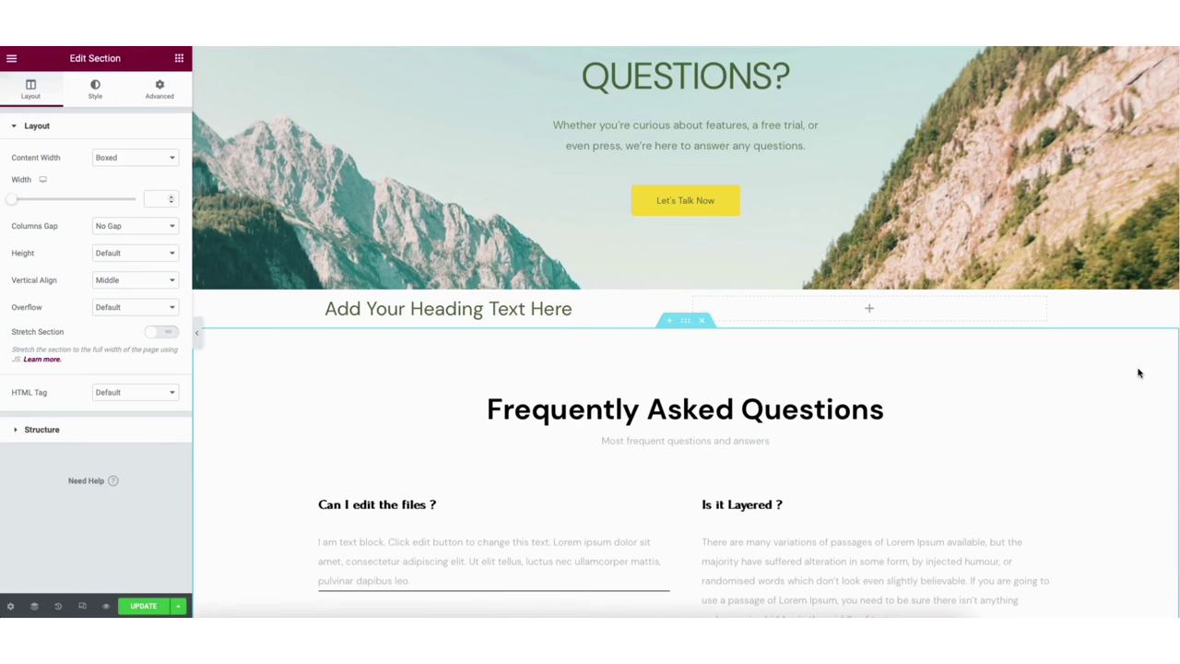
# Step: Scroll down to review the six-question FAQ block ending with 'Is the font free ?'
pyautogui.scroll(-3, 686, 326)
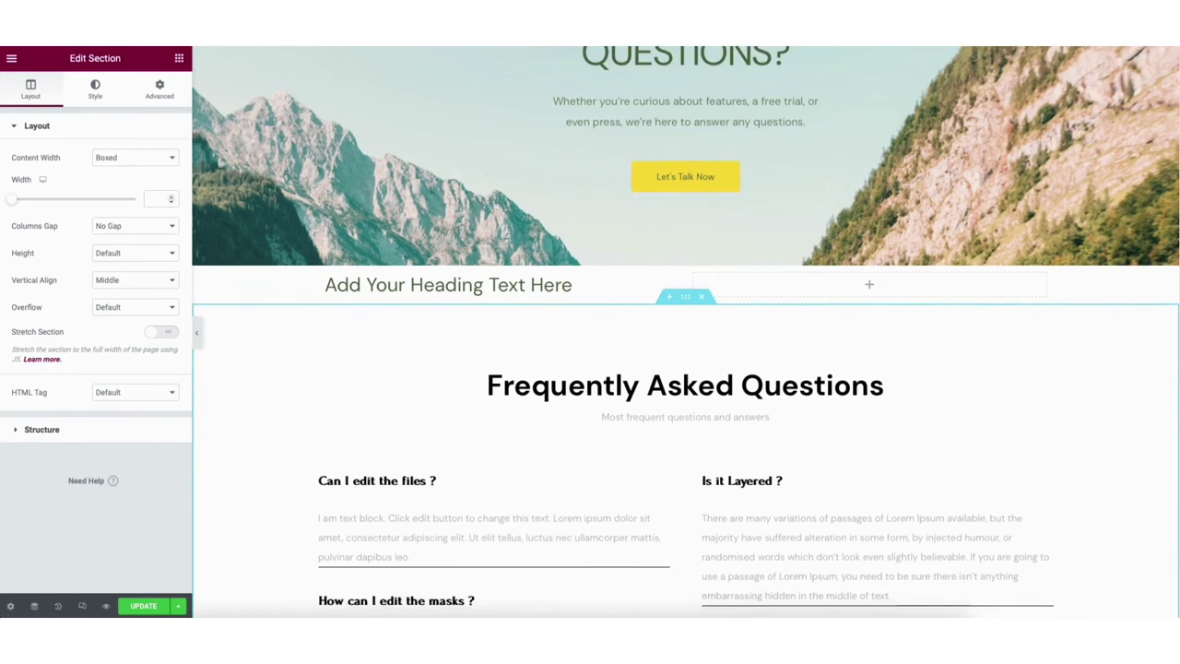
pyautogui.scroll(-5, 686, 326)
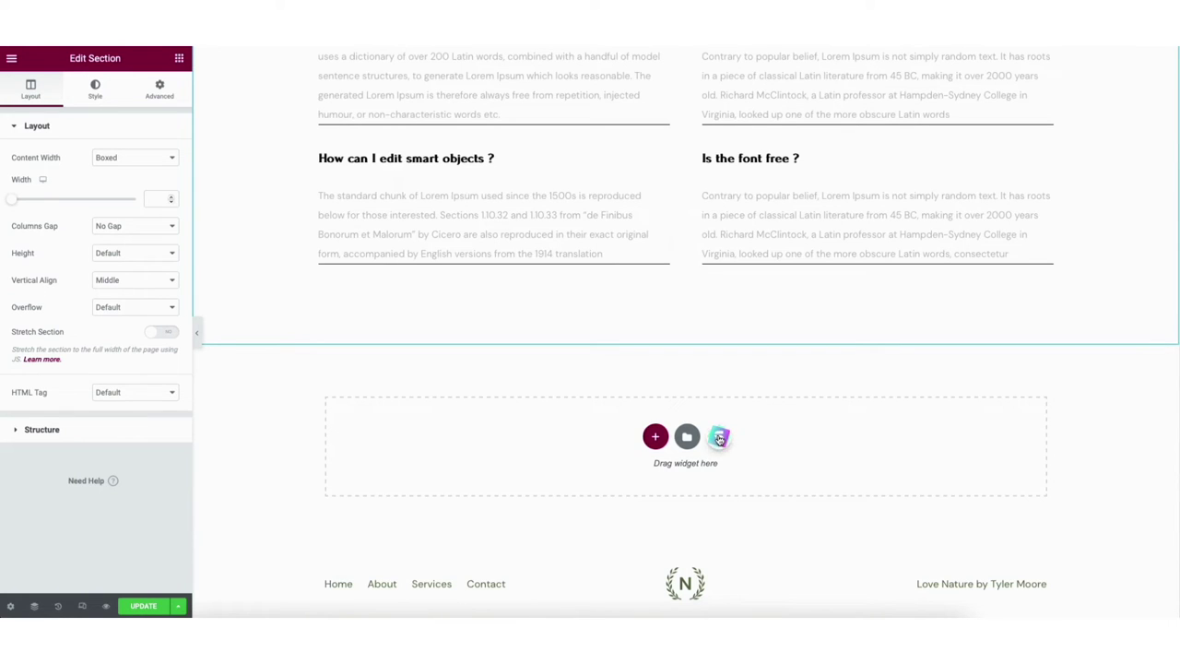
# Step: Import the four-service block ('This Can Be Secondary Heading', Service One to Four) below the FAQ
pyautogui.click(719, 438)
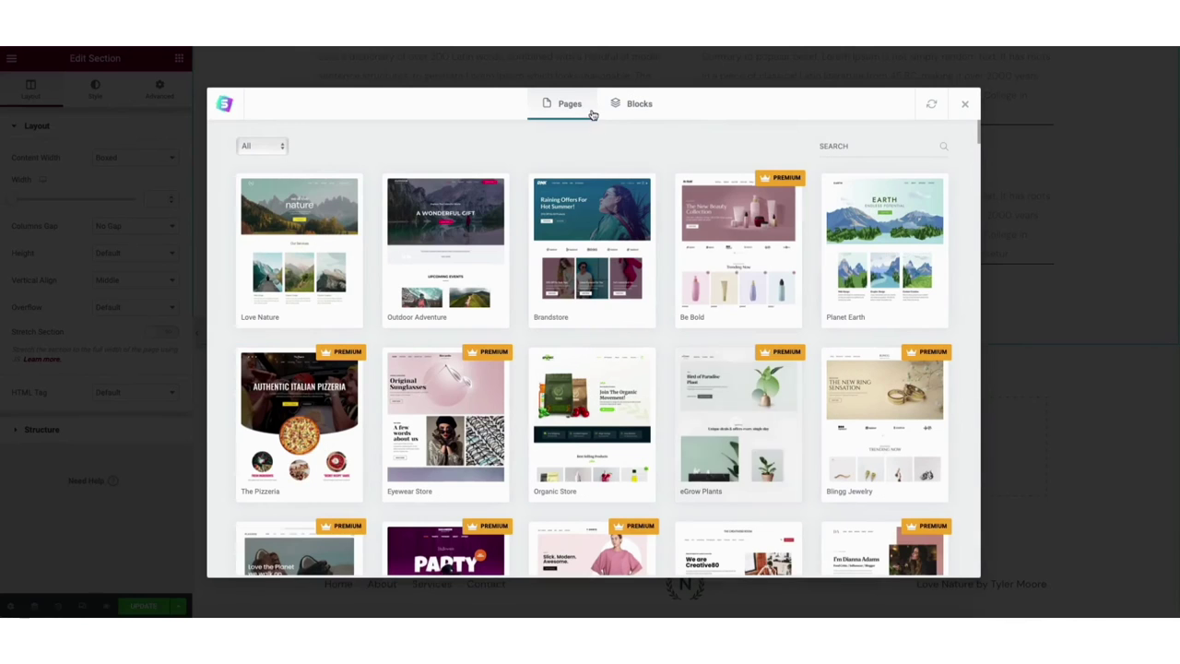
pyautogui.click(634, 104)
pyautogui.moveTo(980, 124); pyautogui.dragTo(980, 203)
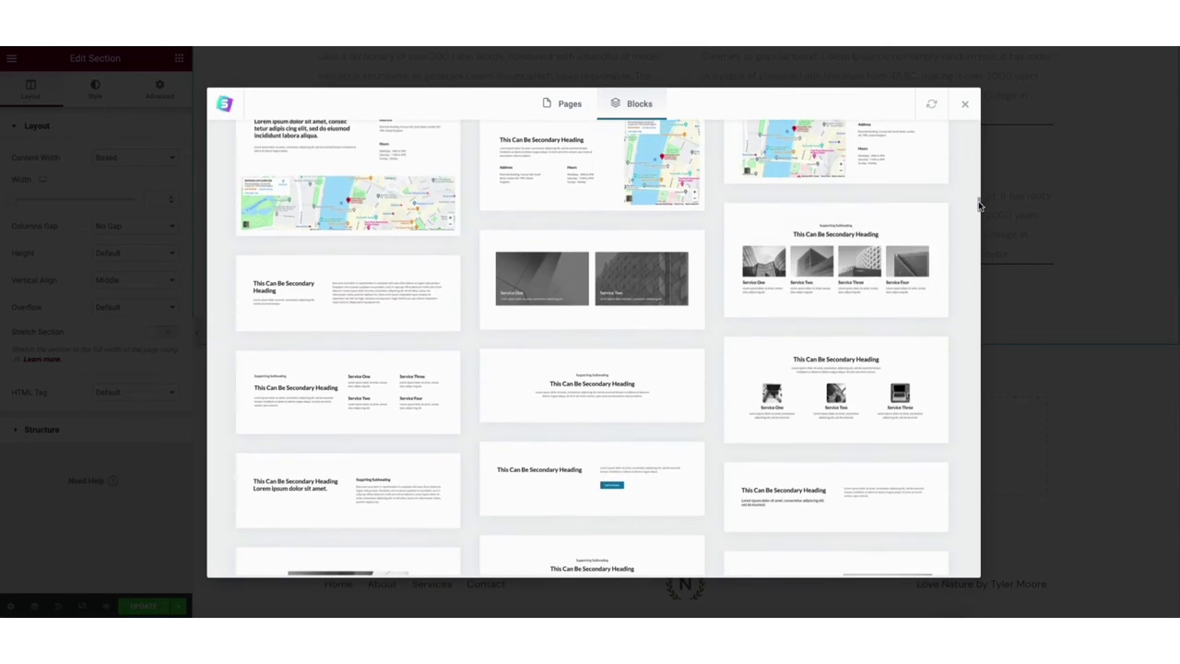
pyautogui.click(347, 390)
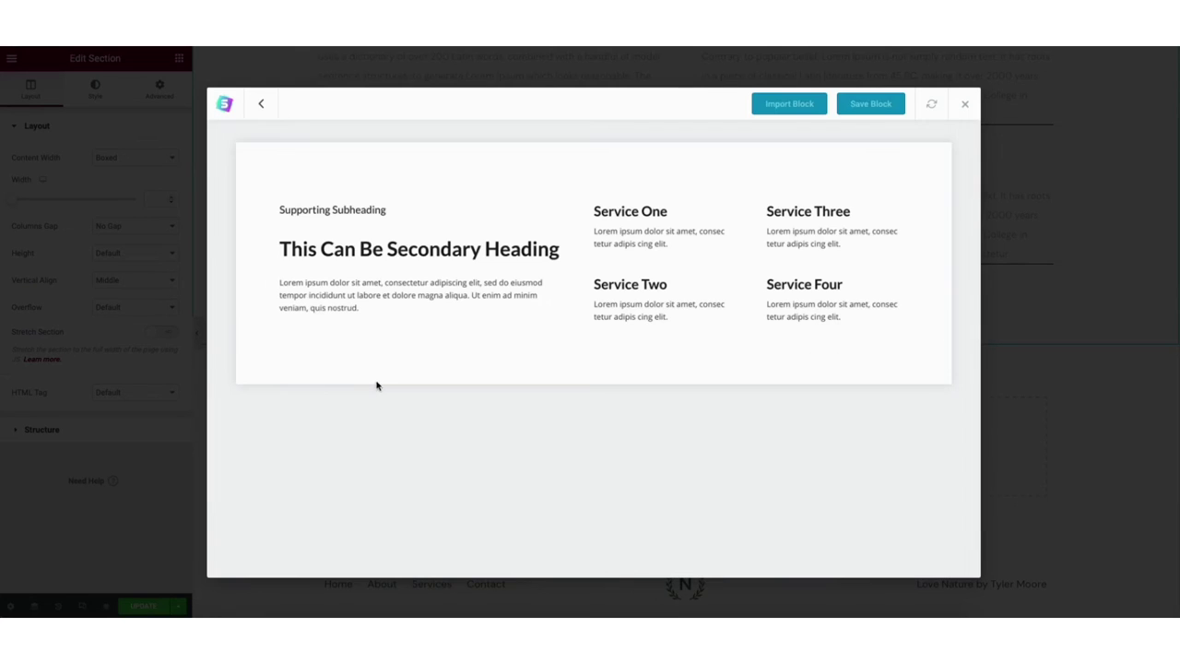
pyautogui.click(788, 107)
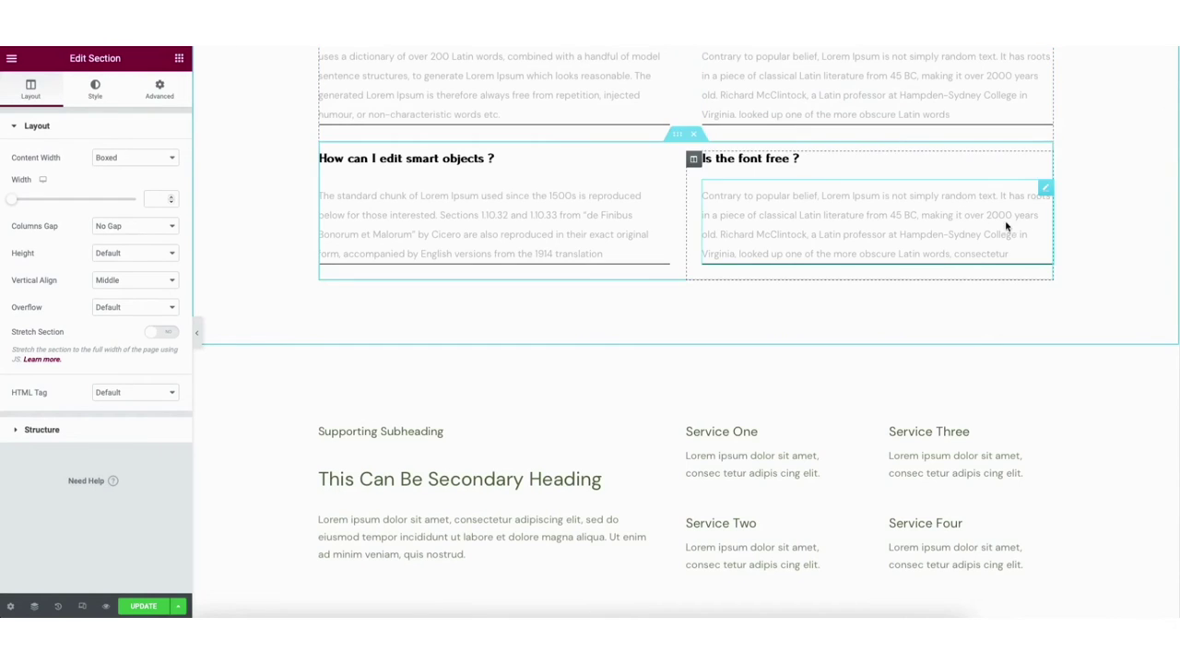
pyautogui.scroll(-2, 686, 307)
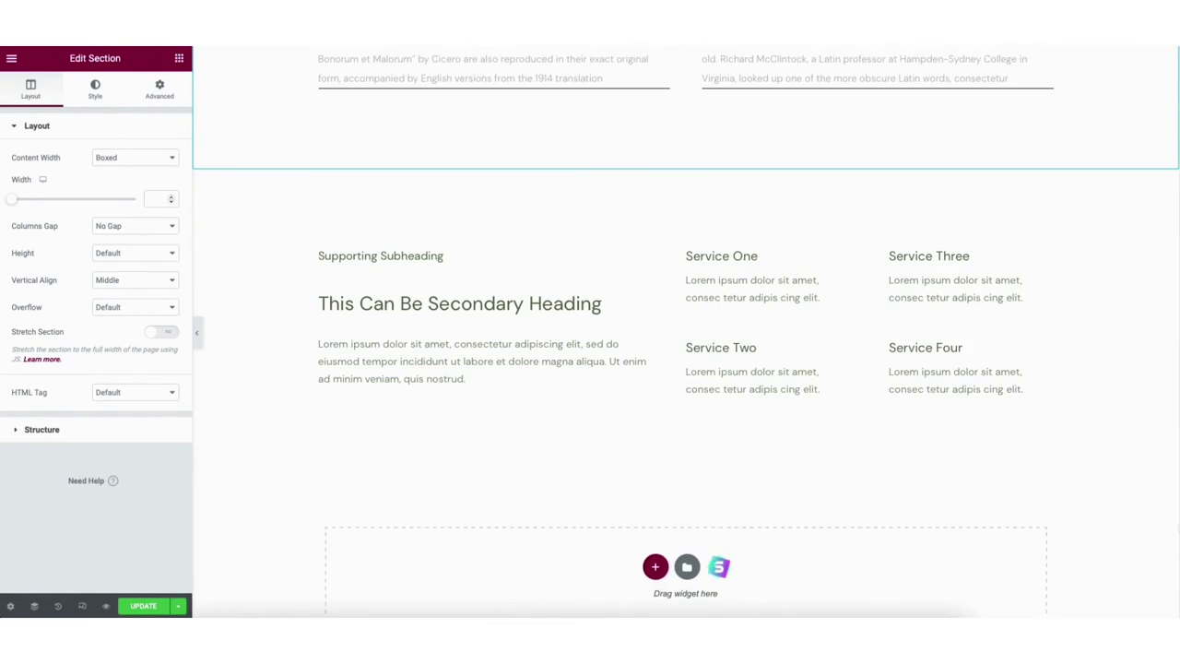
pyautogui.click(179, 58)
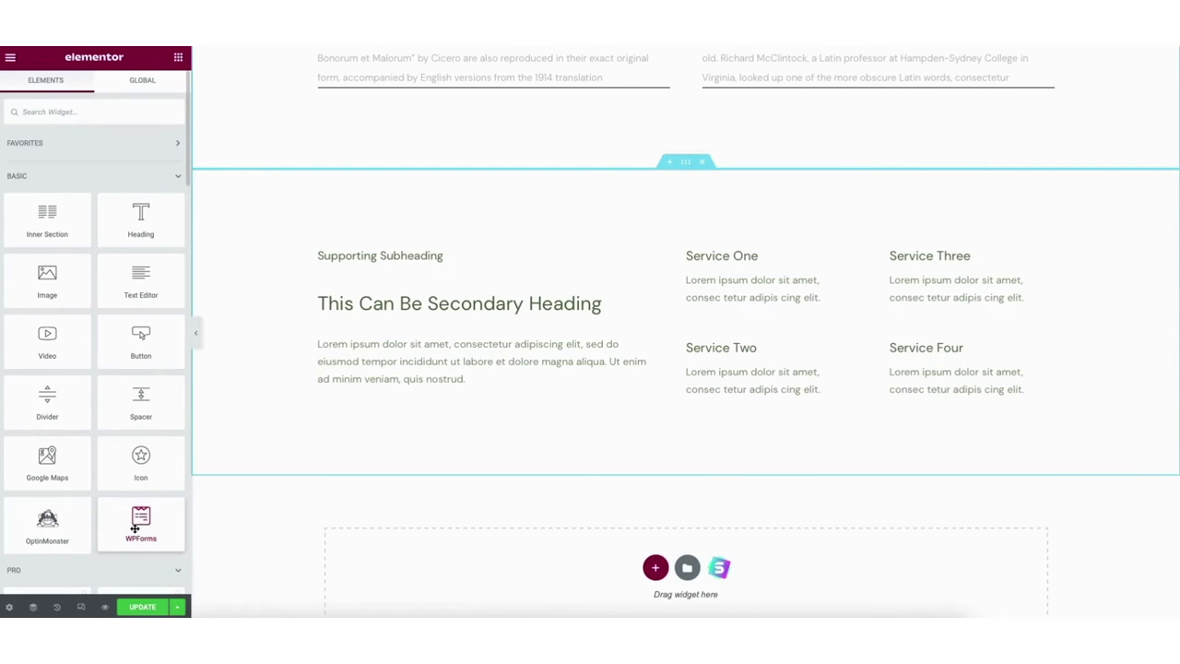
# Step: Embed the Contact Form in a WPForms widget under the services text and open it for editing
pyautogui.moveTo(134, 528); pyautogui.dragTo(411, 378)
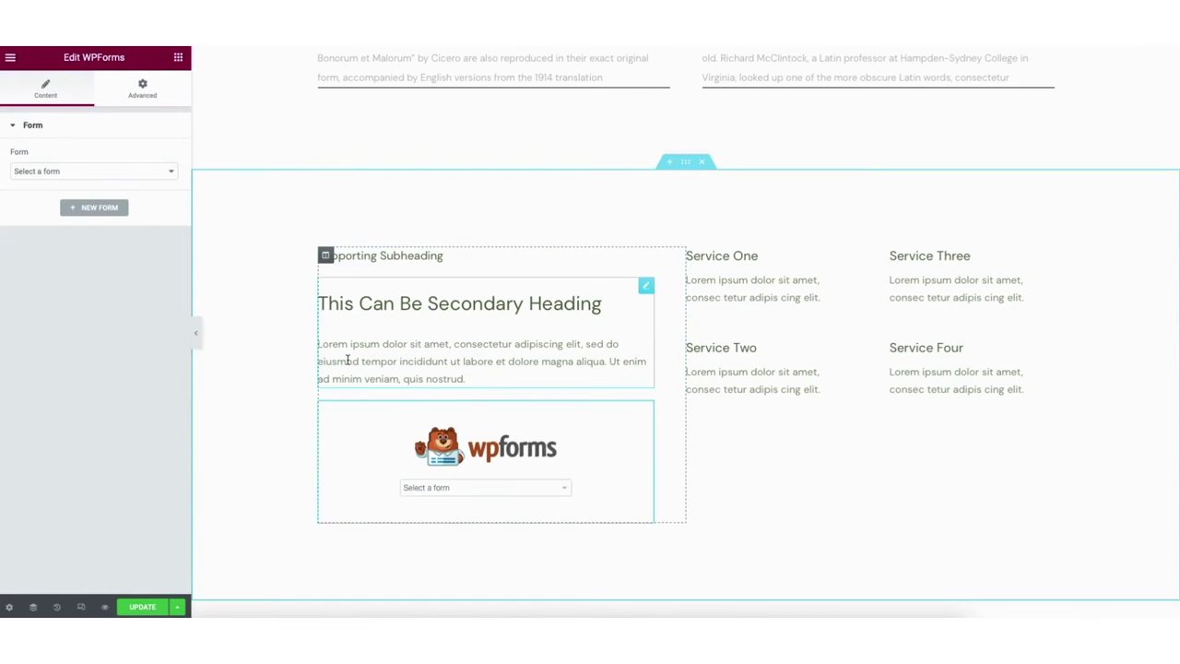
pyautogui.click(53, 174)
pyautogui.click(50, 182)
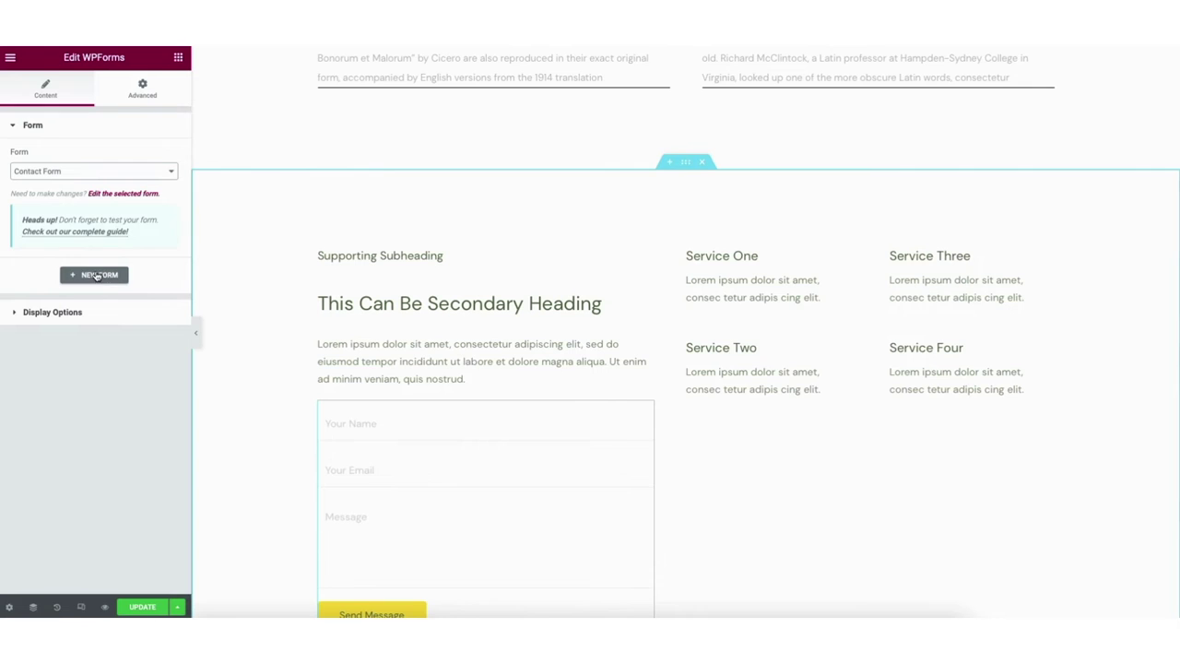
pyautogui.click(117, 195)
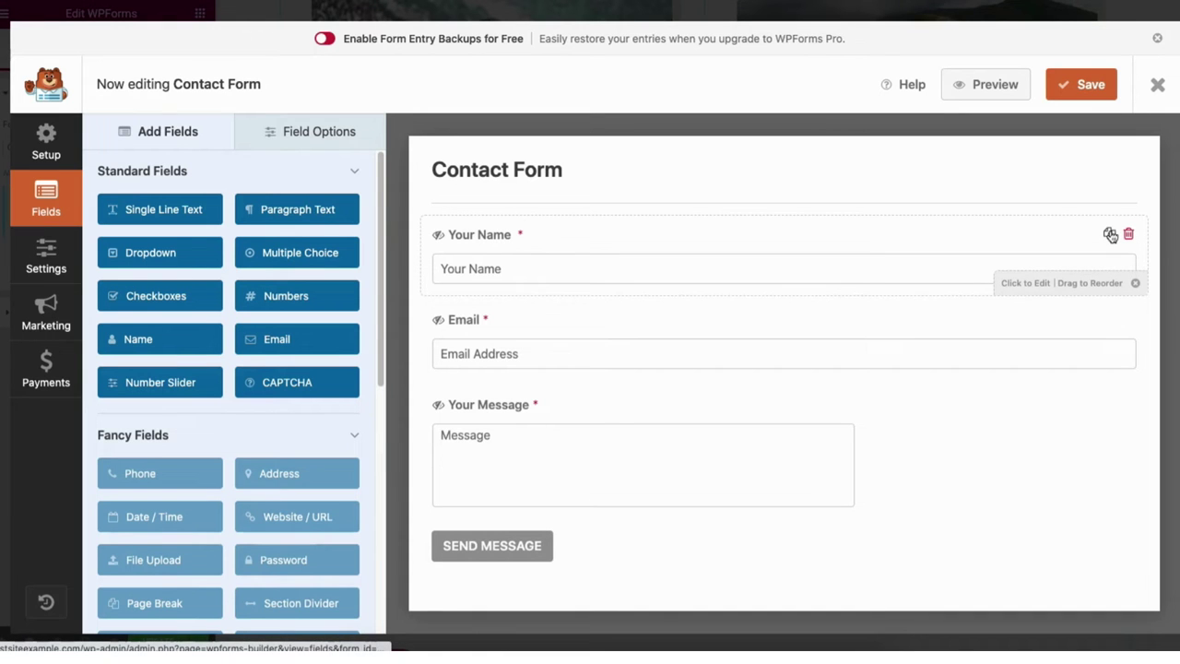
# Step: Add an Email field below Your Name, relabel it 'Name', and keep it required
pyautogui.moveTo(544, 268); pyautogui.dragTo(525, 229)
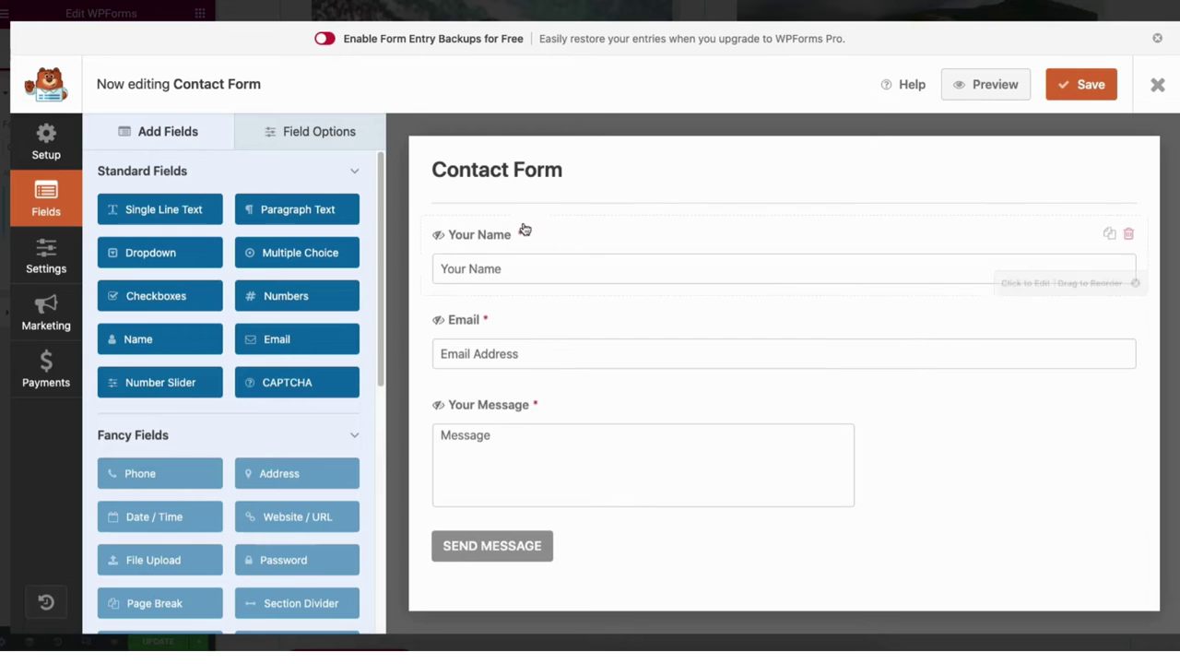
pyautogui.moveTo(263, 343); pyautogui.dragTo(468, 323)
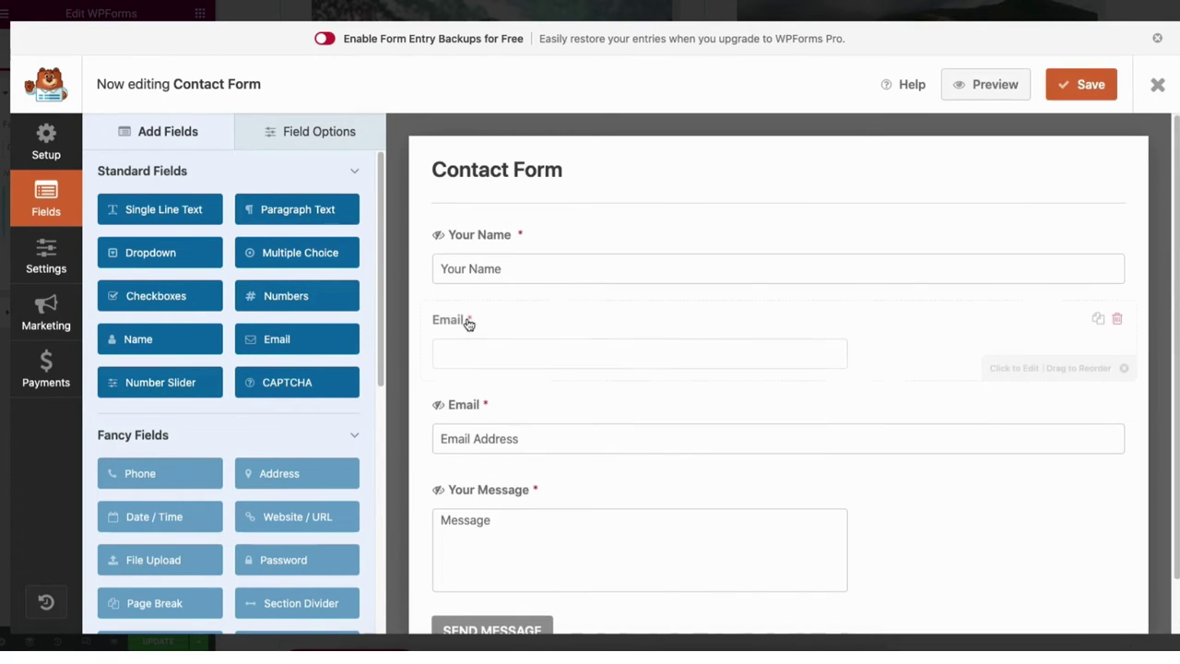
pyautogui.click(304, 132)
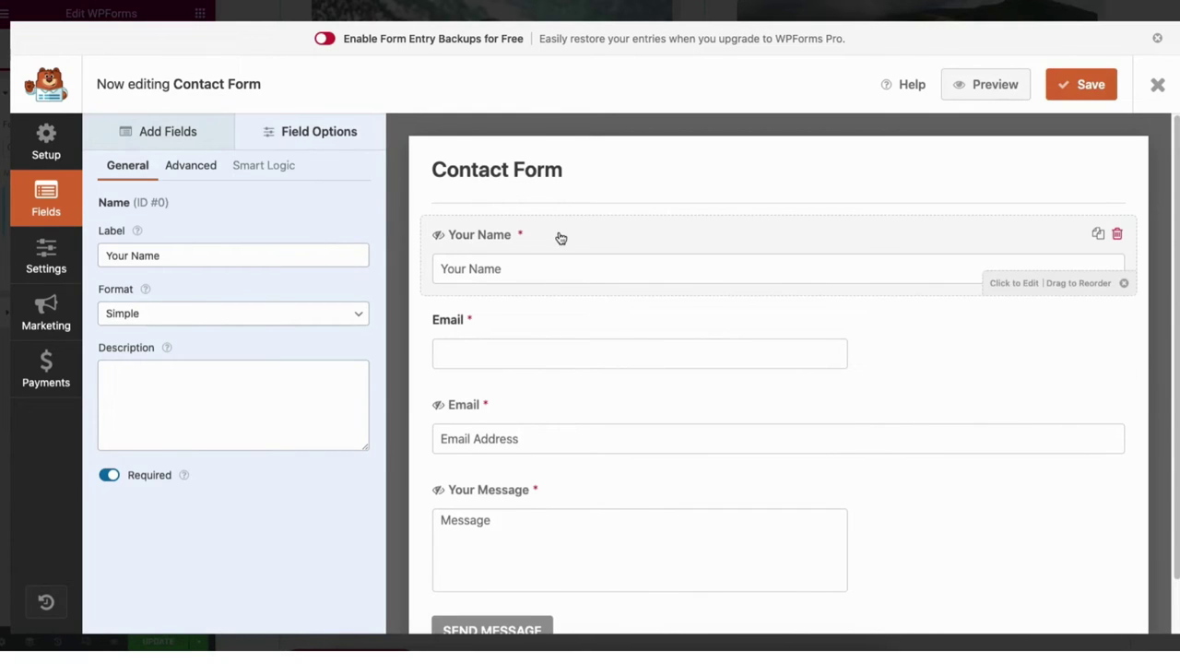
pyautogui.click(133, 255)
pyautogui.press('BackSpace')
pyautogui.press('BackSpace')
pyautogui.press('BackSpace')
pyautogui.press('BackSpace')
pyautogui.press('BackSpace')
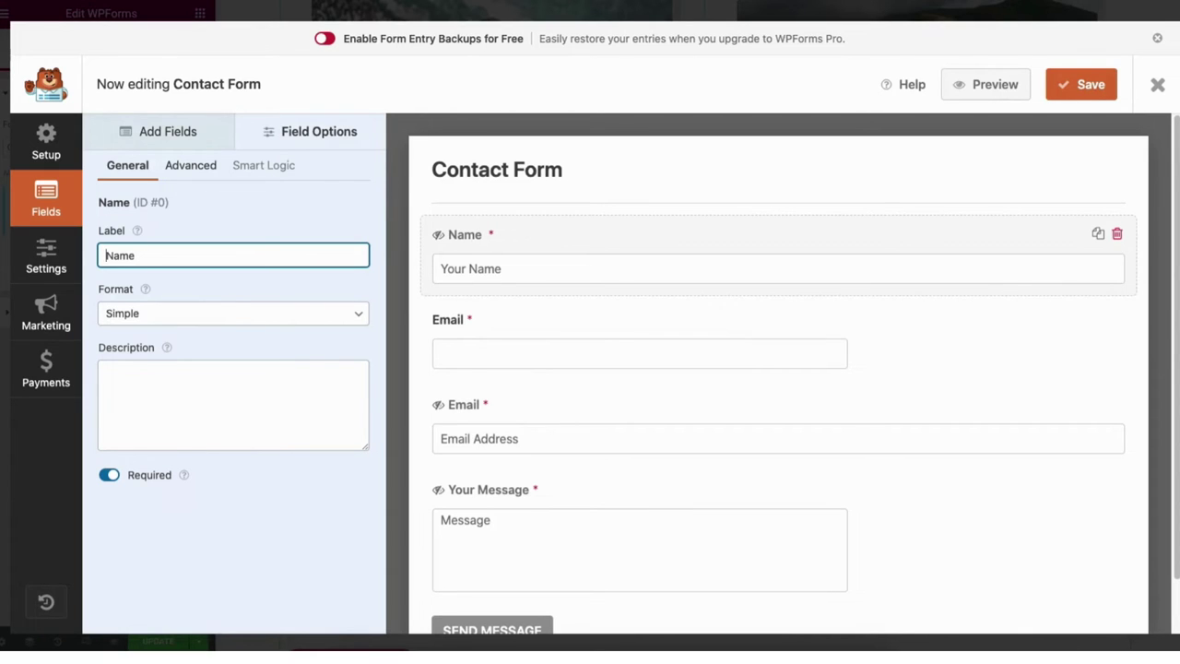
pyautogui.click(109, 478)
pyautogui.click(109, 478)
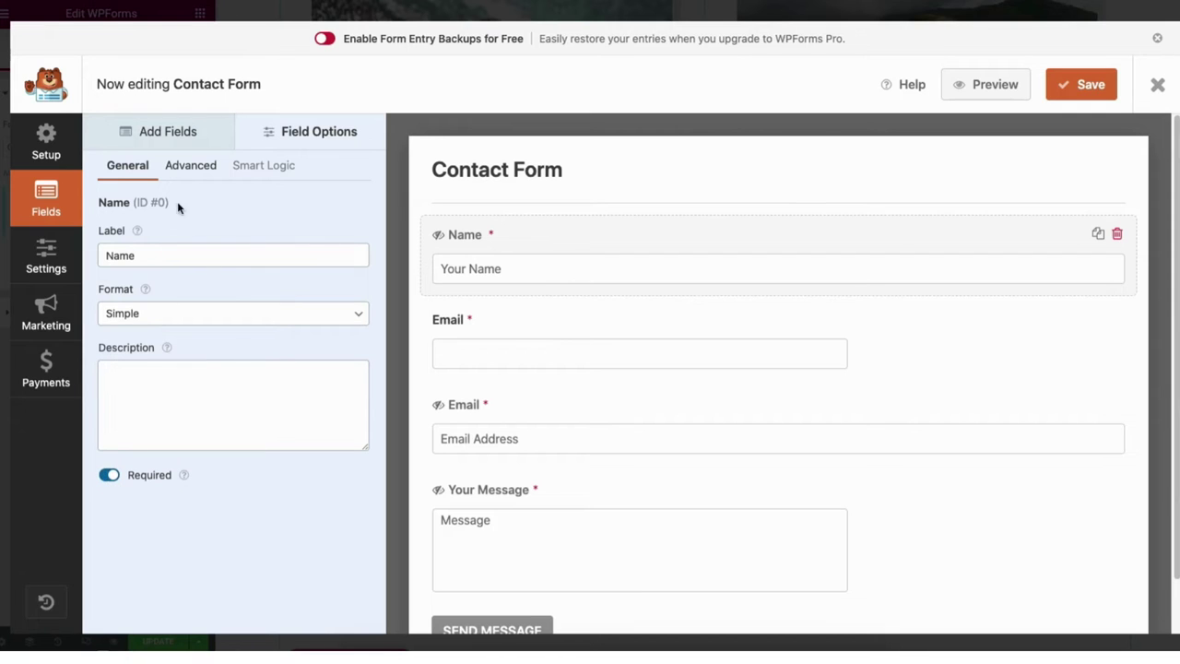
# Step: Set the Name field size to Small and close the form builder
pyautogui.click(189, 165)
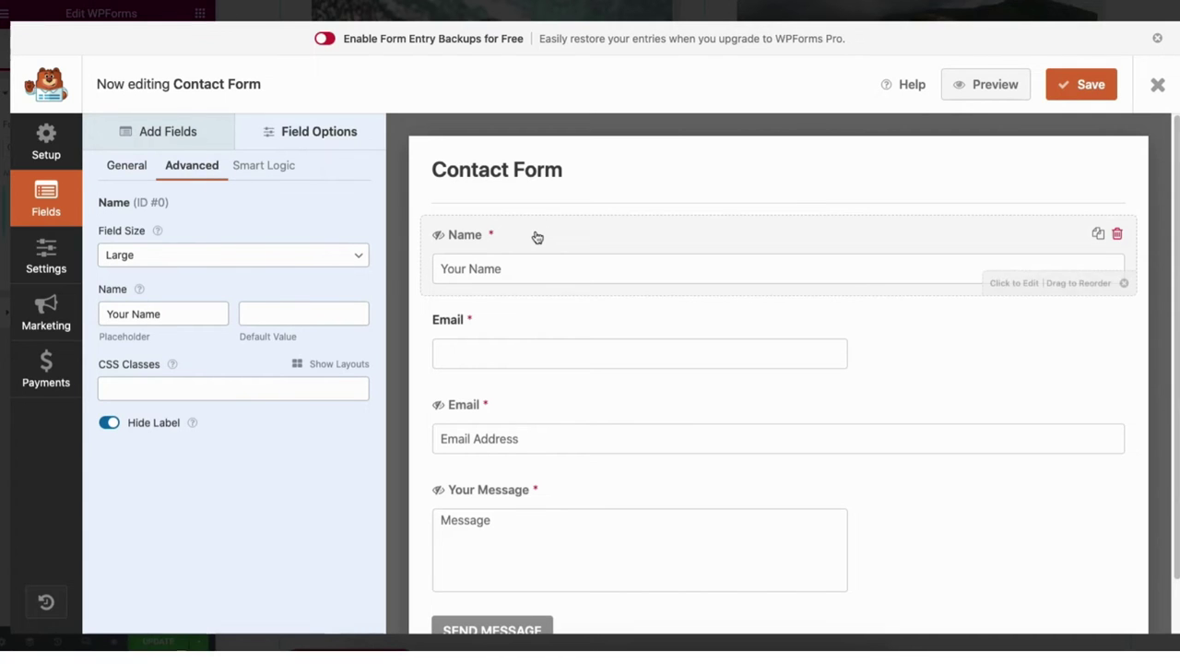
pyautogui.click(144, 254)
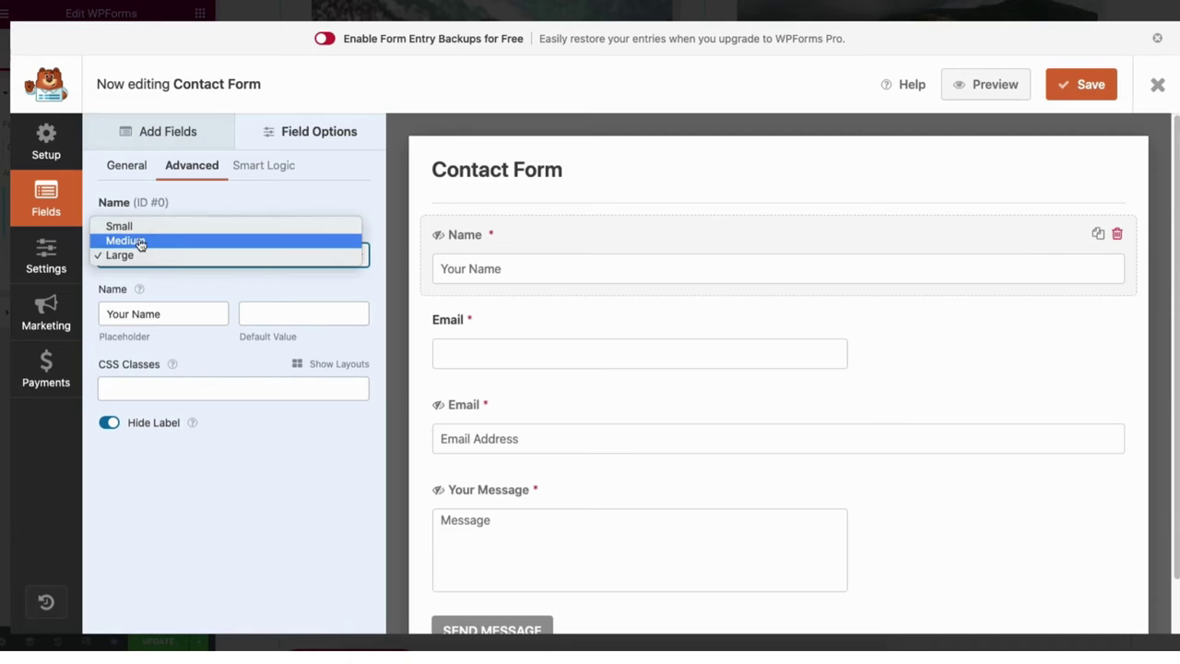
pyautogui.click(141, 244)
pyautogui.click(141, 256)
pyautogui.click(138, 241)
pyautogui.click(138, 258)
pyautogui.click(140, 289)
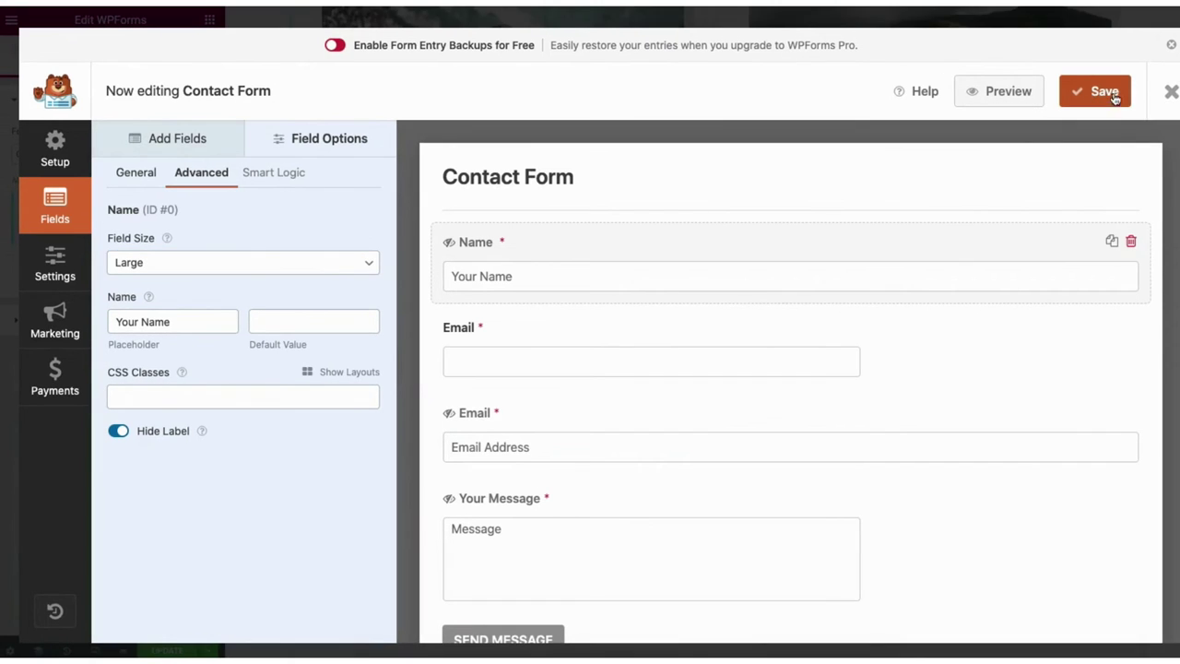
pyautogui.click(1169, 94)
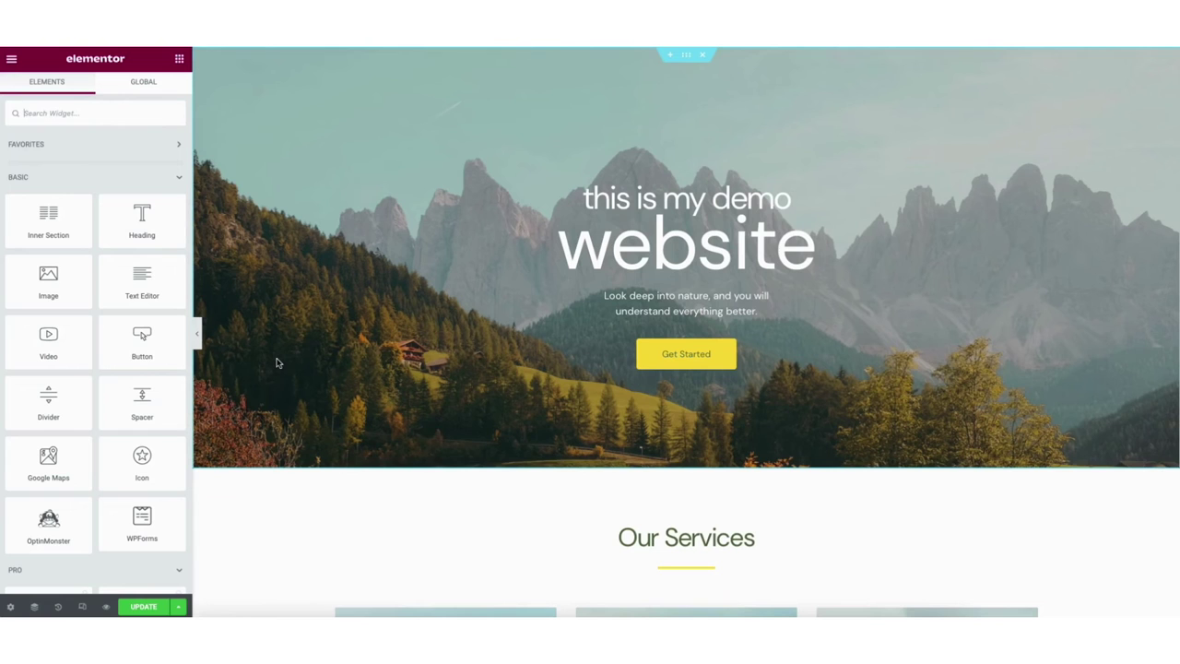
# Step: Update the page, preview the changes, and switch on Elementor's responsive mode
pyautogui.click(151, 609)
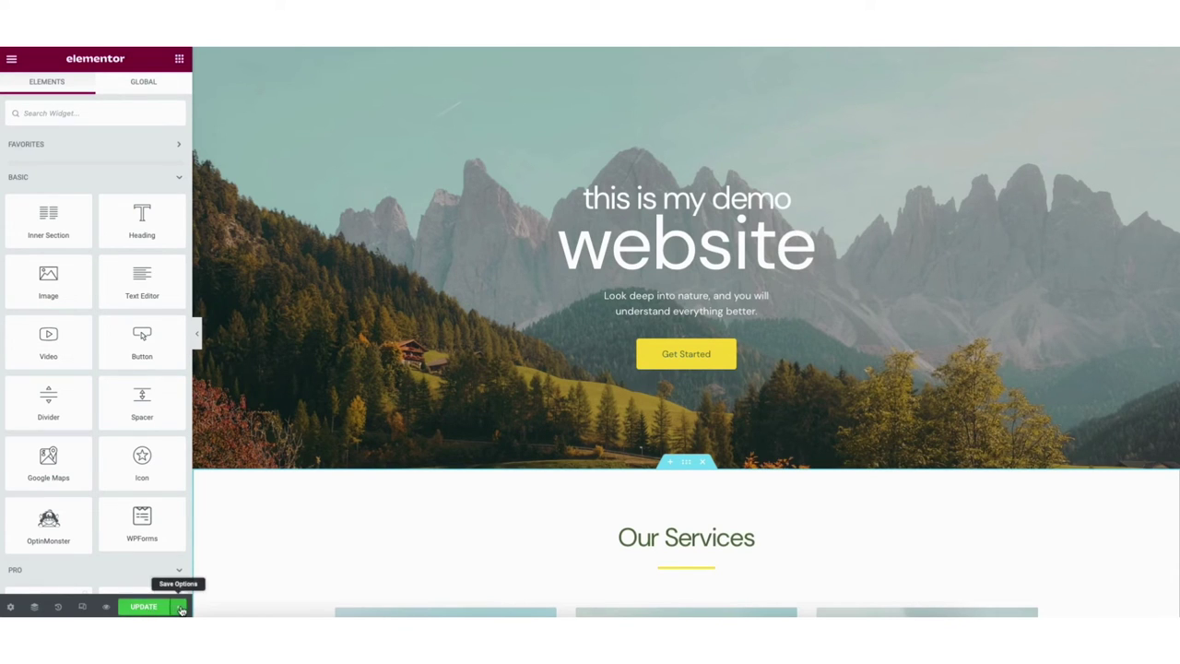
pyautogui.click(180, 606)
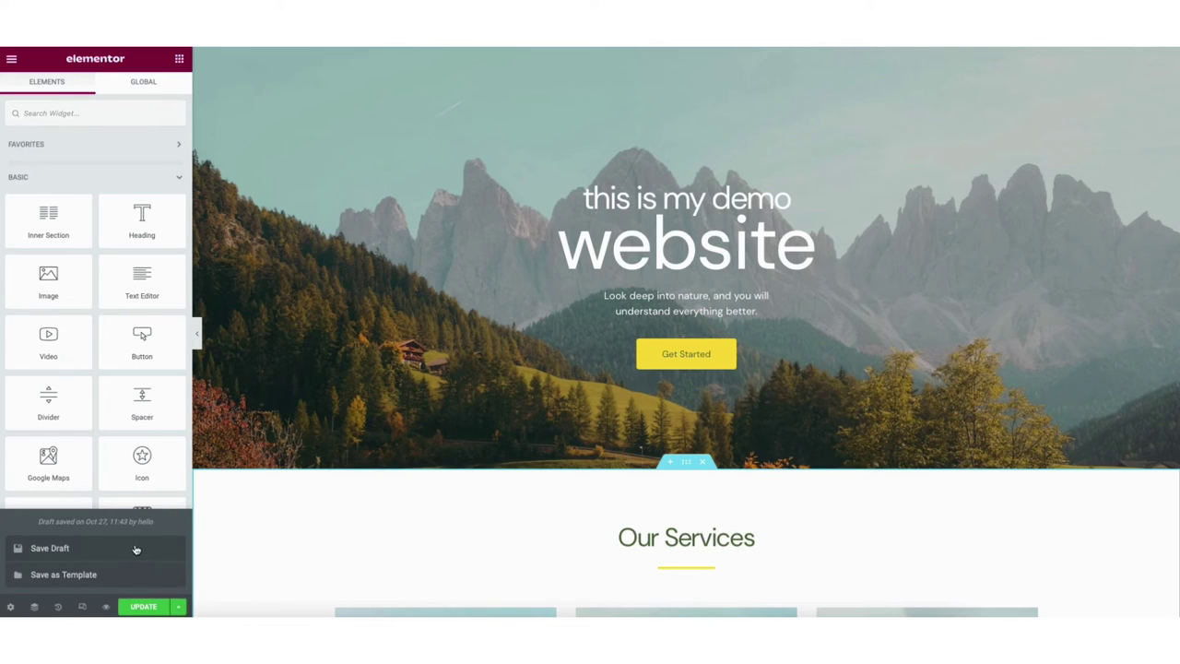
pyautogui.click(106, 607)
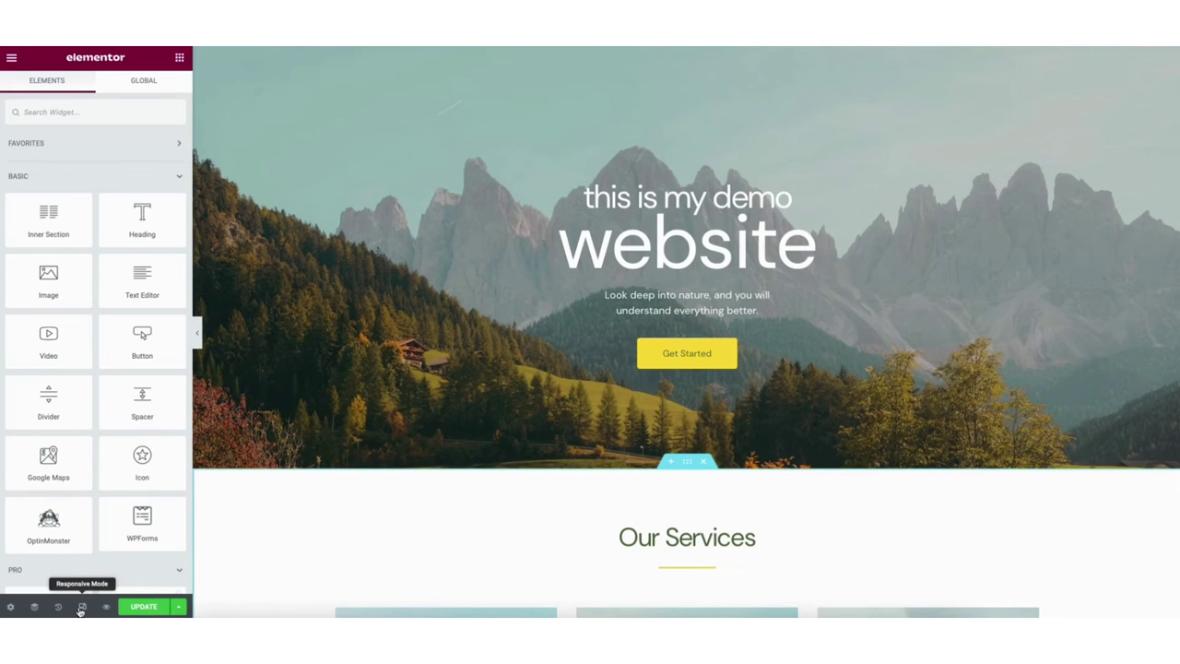
pyautogui.click(81, 607)
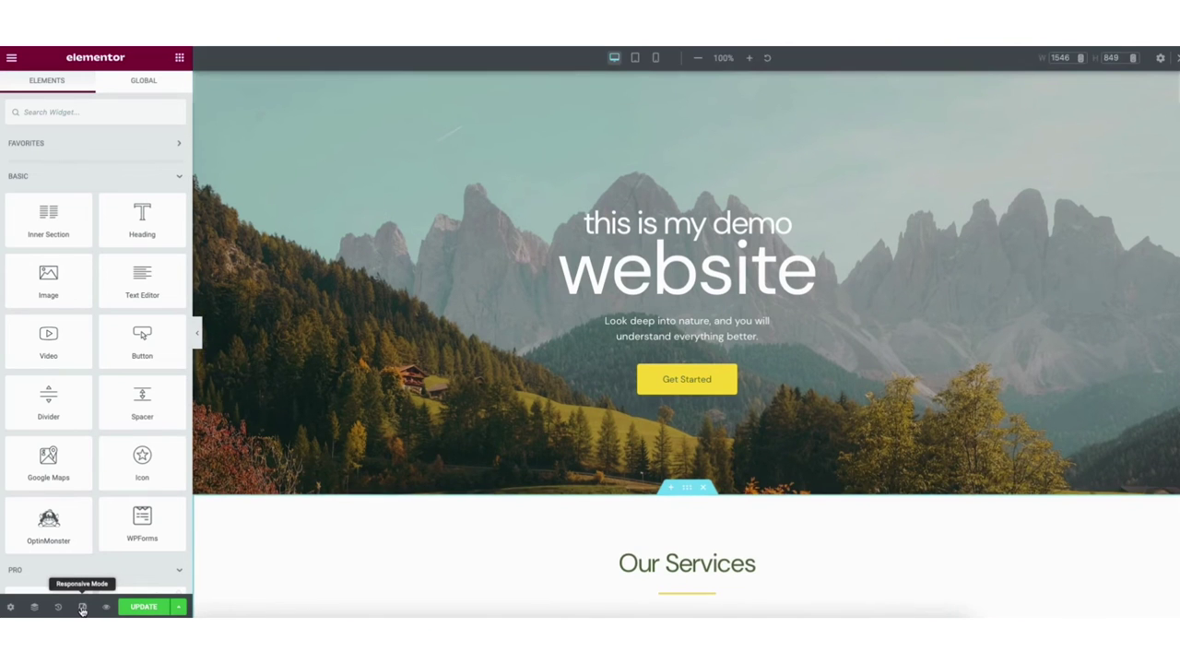
# Step: Preview the page at tablet and mobile widths, glance at Site Settings, then view the live page
pyautogui.click(635, 58)
pyautogui.click(657, 58)
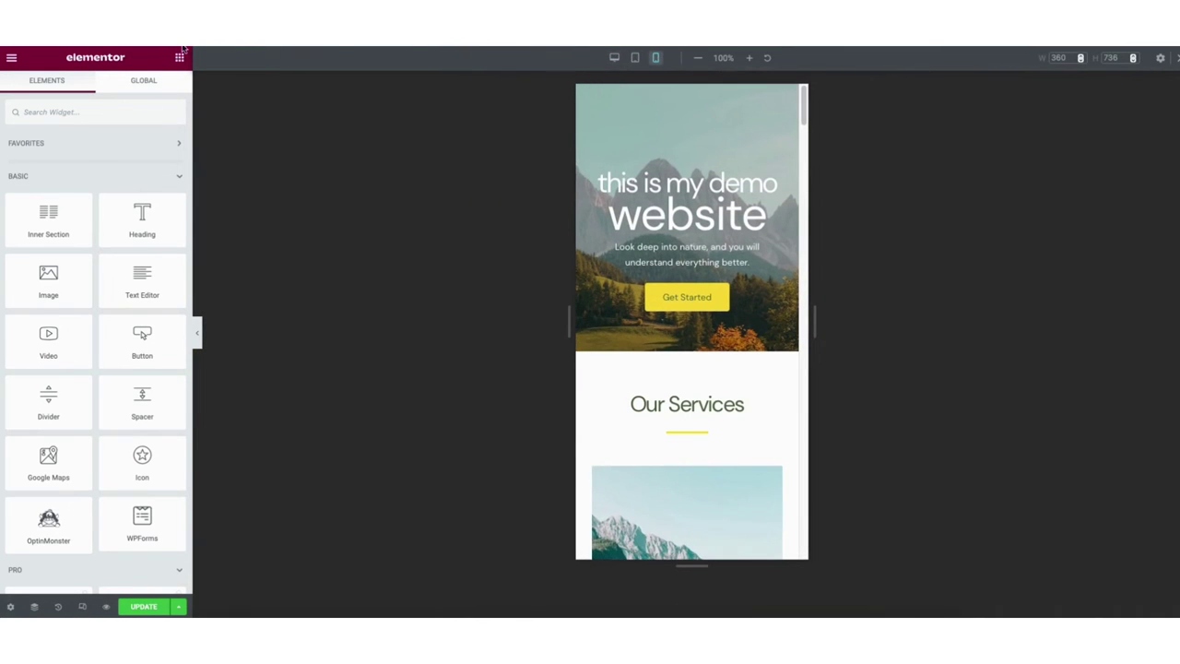
pyautogui.click(12, 58)
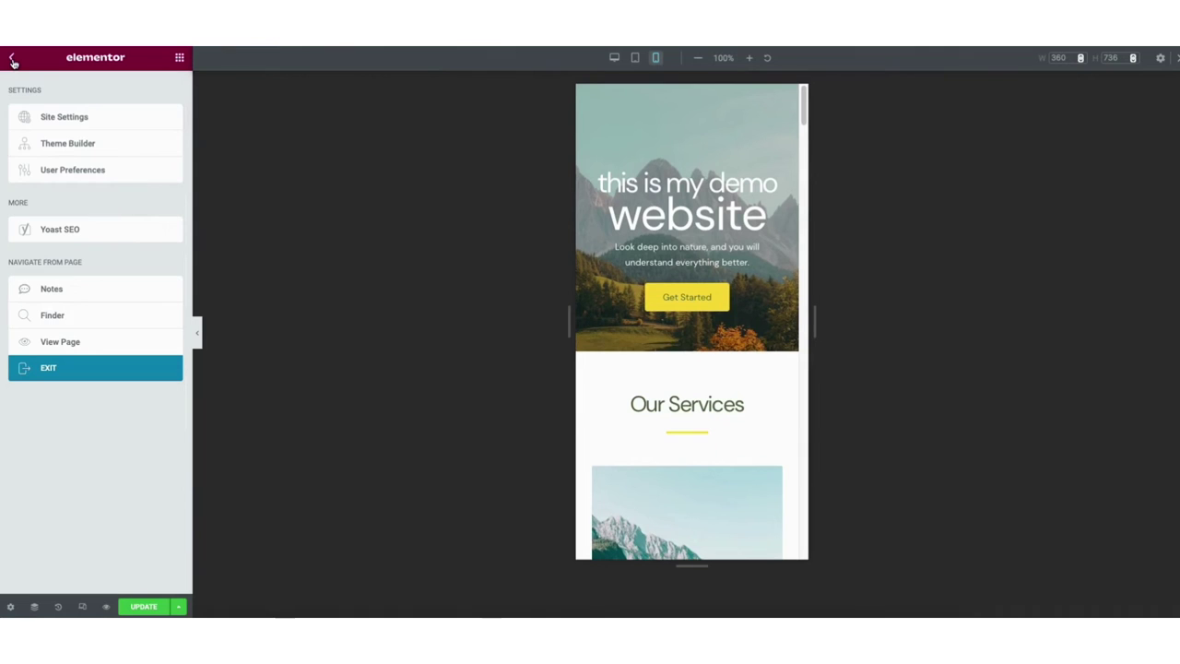
pyautogui.click(63, 119)
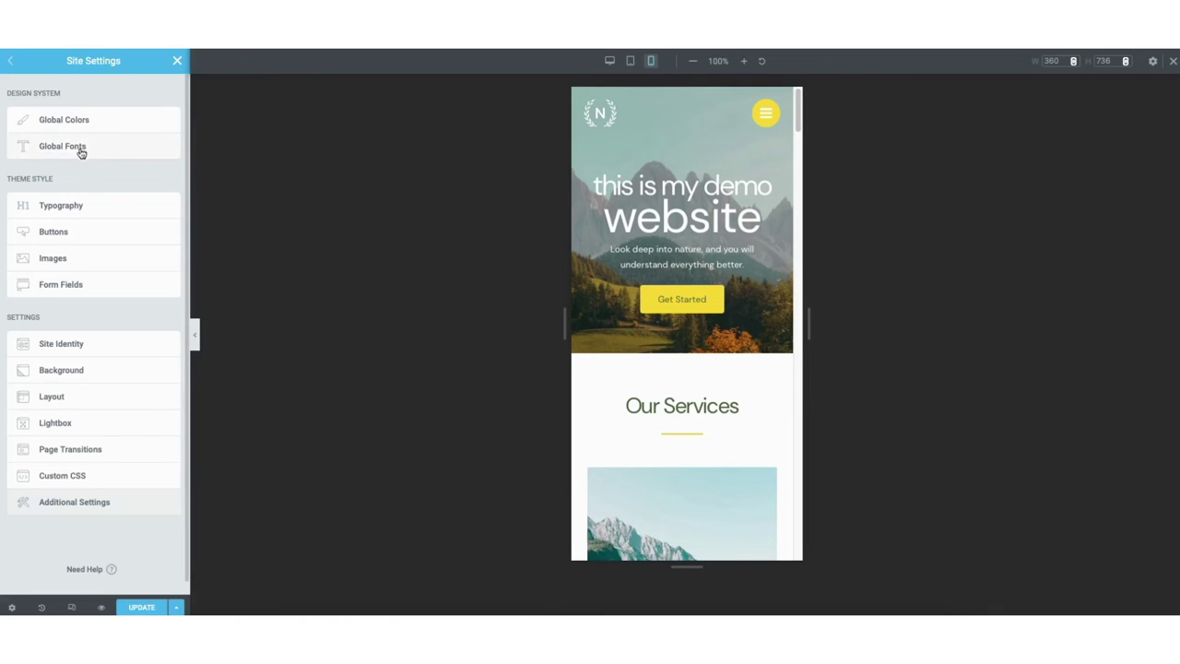
pyautogui.click(178, 62)
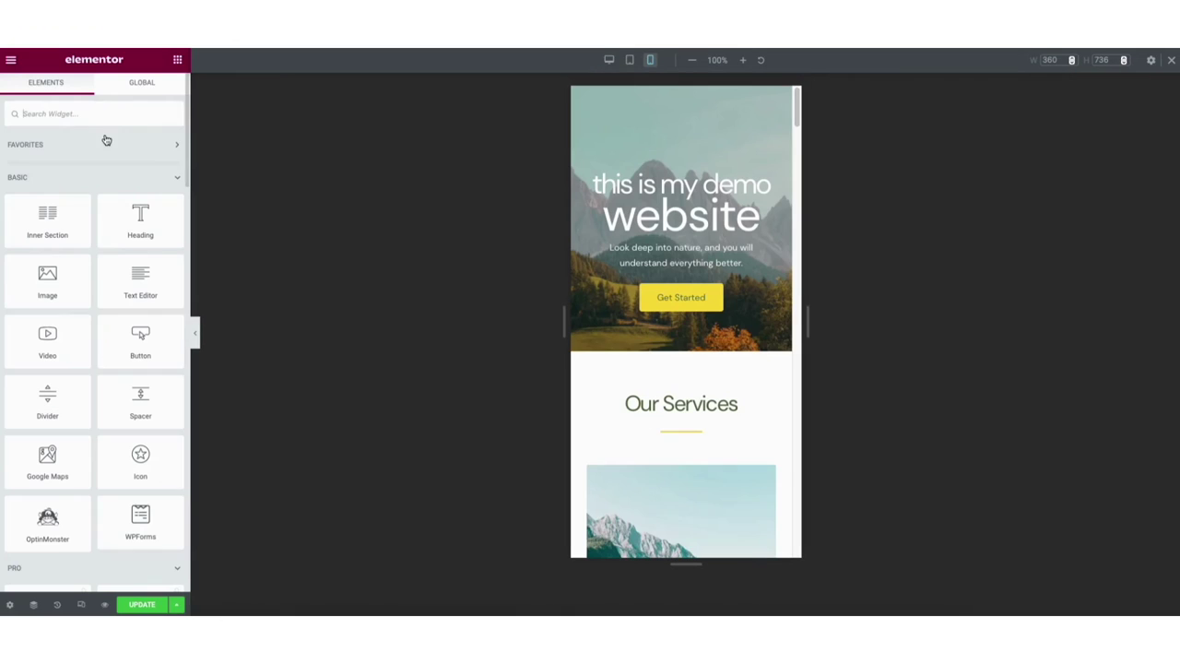
pyautogui.click(11, 60)
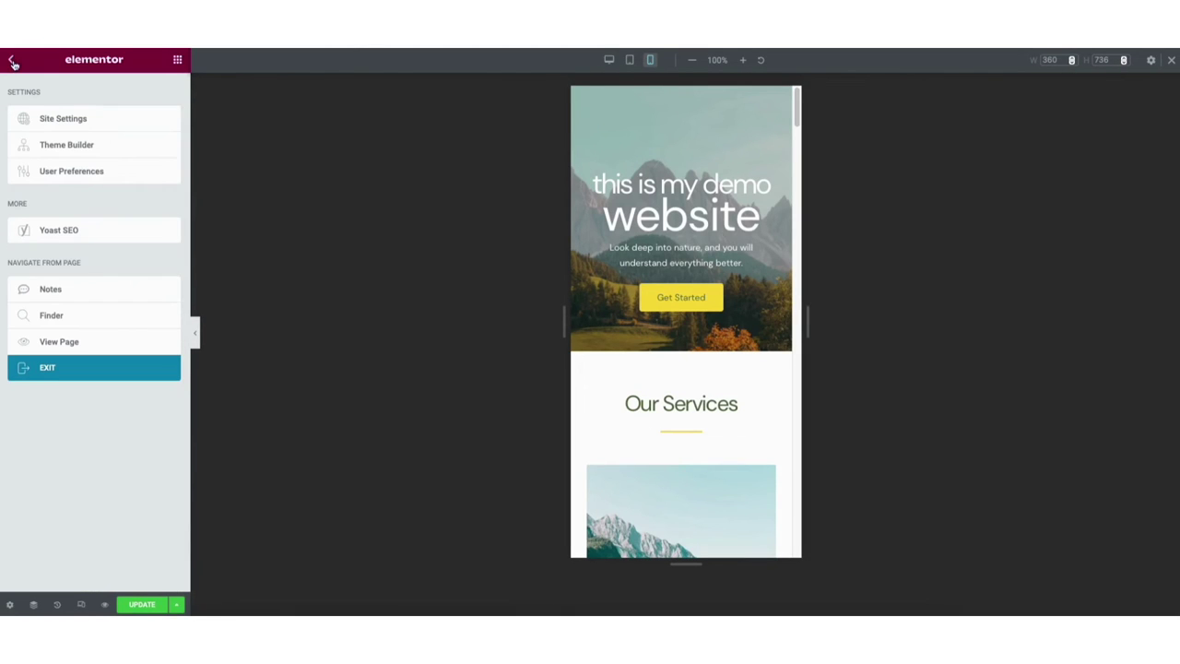
pyautogui.click(59, 342)
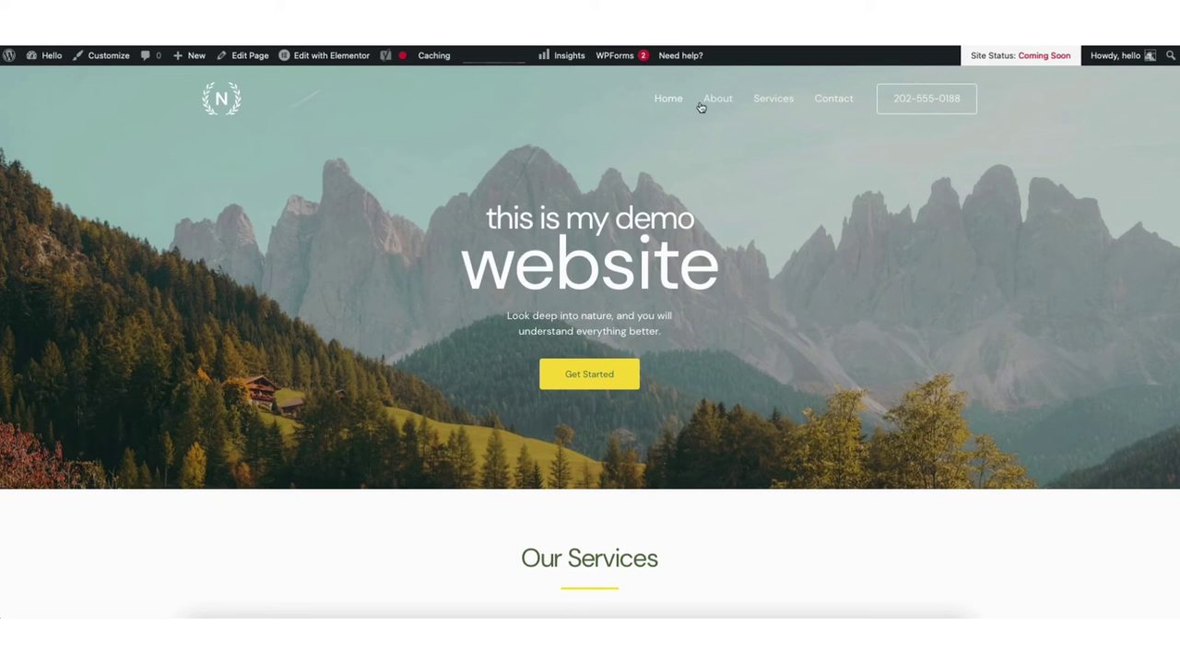
# Step: Go to the admin Dashboard through the site-name menu in the admin bar
pyautogui.moveTo(317, 57)
pyautogui.moveTo(51, 57)
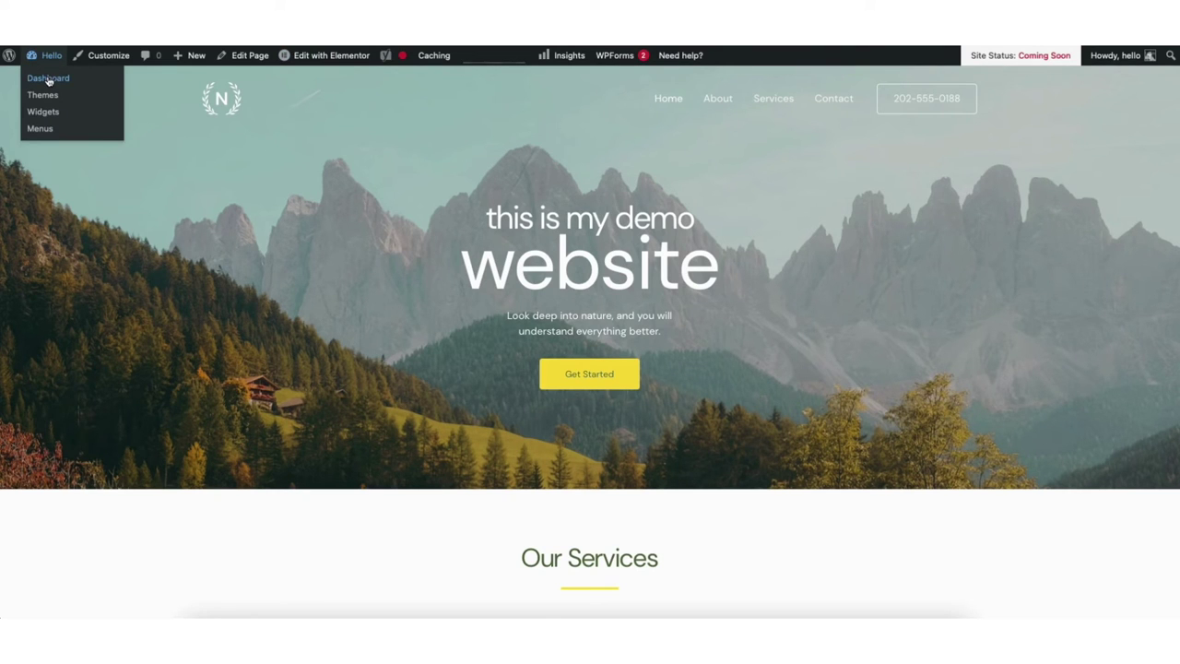
pyautogui.click(48, 79)
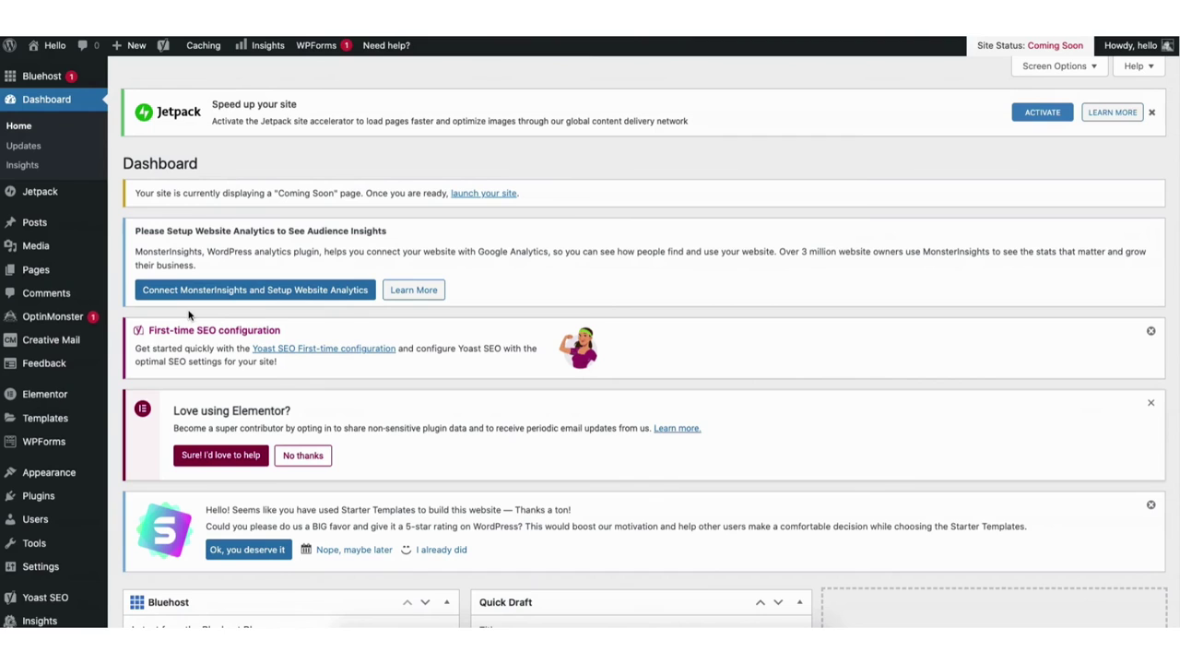
# Step: Review All Pages, then open the Media Library with its Add New upload area showing
pyautogui.moveTo(37, 270)
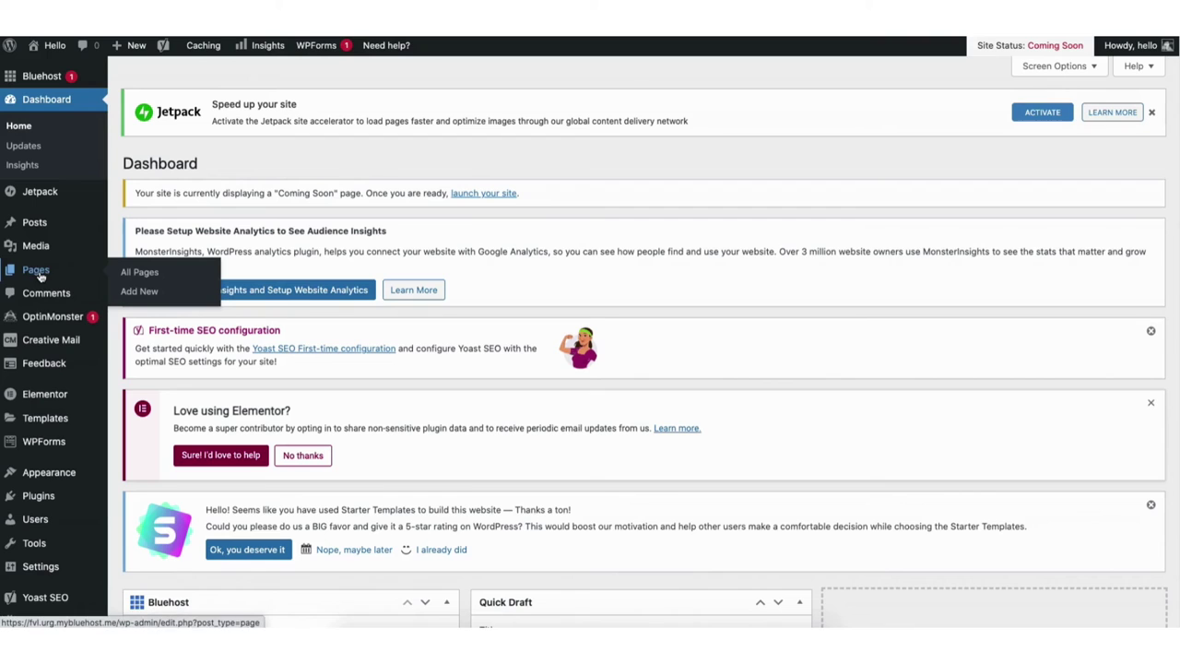
pyautogui.click(146, 275)
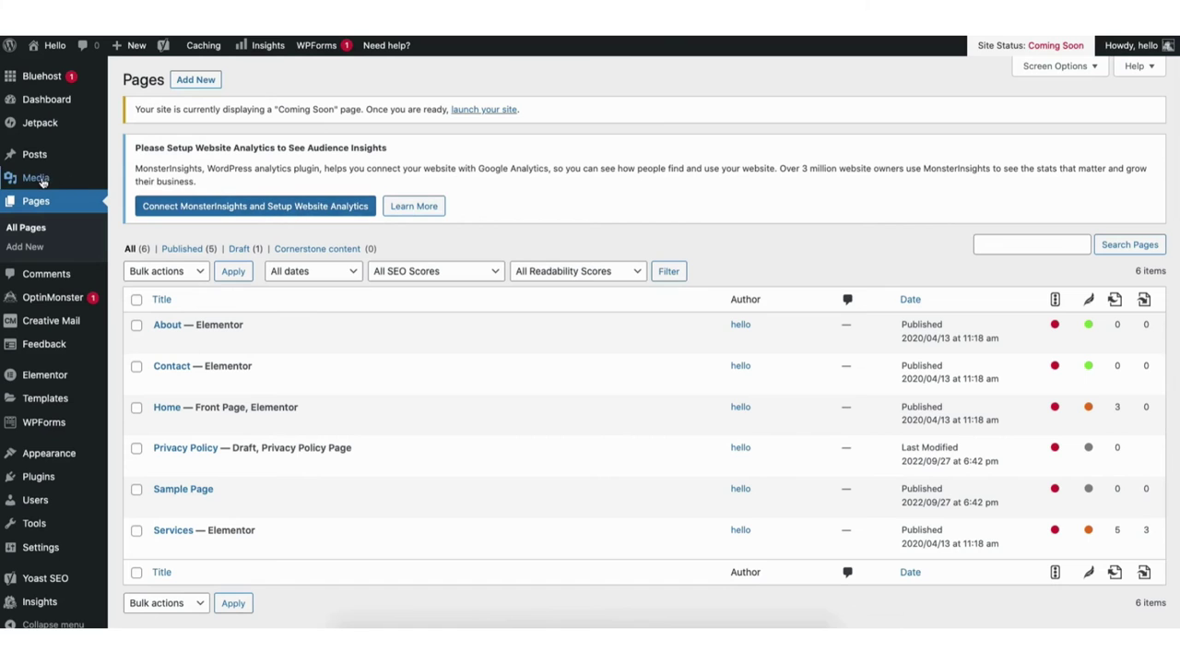
pyautogui.moveTo(34, 179)
pyautogui.click(135, 182)
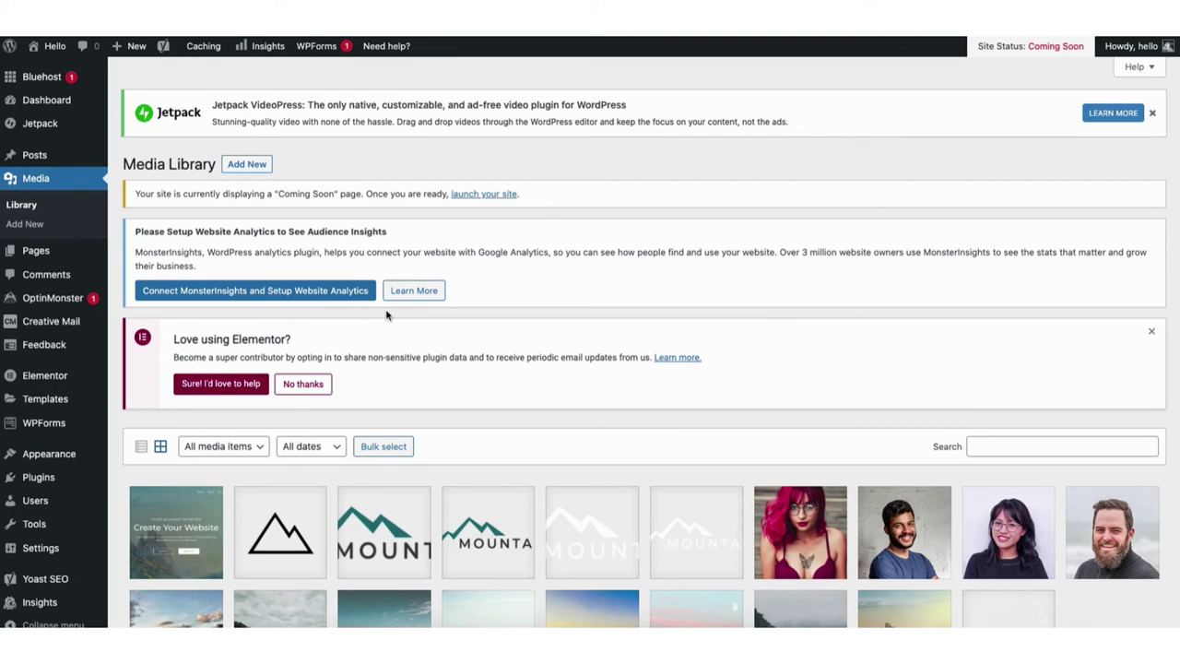
pyautogui.click(253, 170)
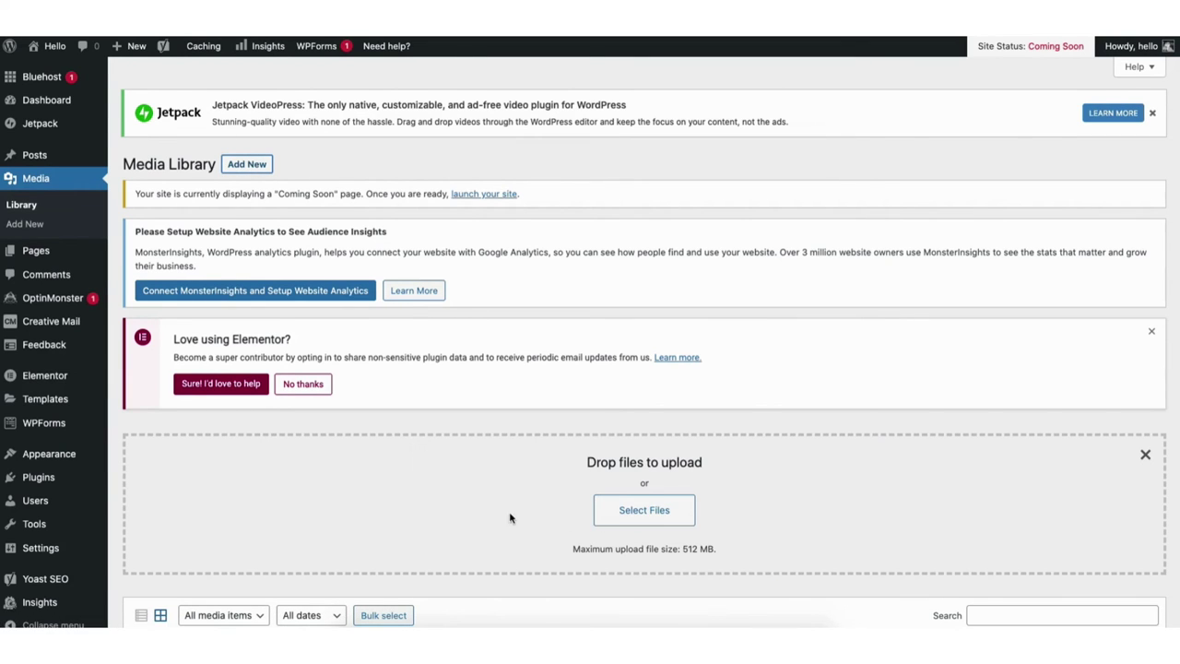
pyautogui.moveTo(35, 157)
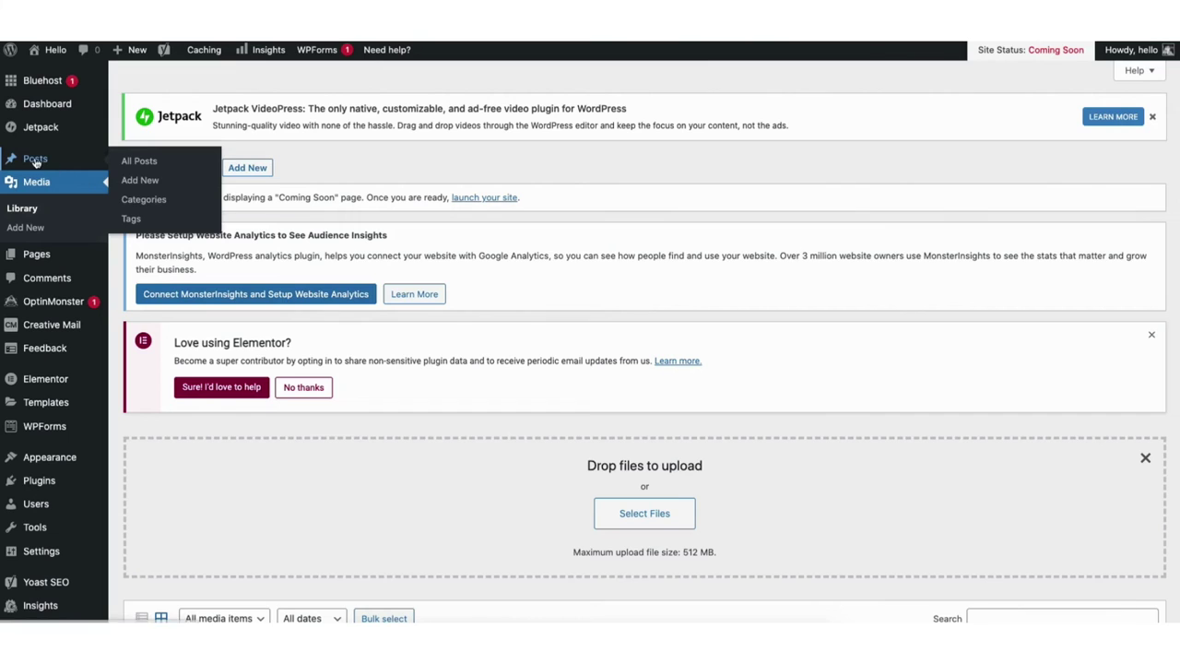
# Step: Look over All Posts, Comments and the Add New plugins page, ending in the Menus editor
pyautogui.click(141, 162)
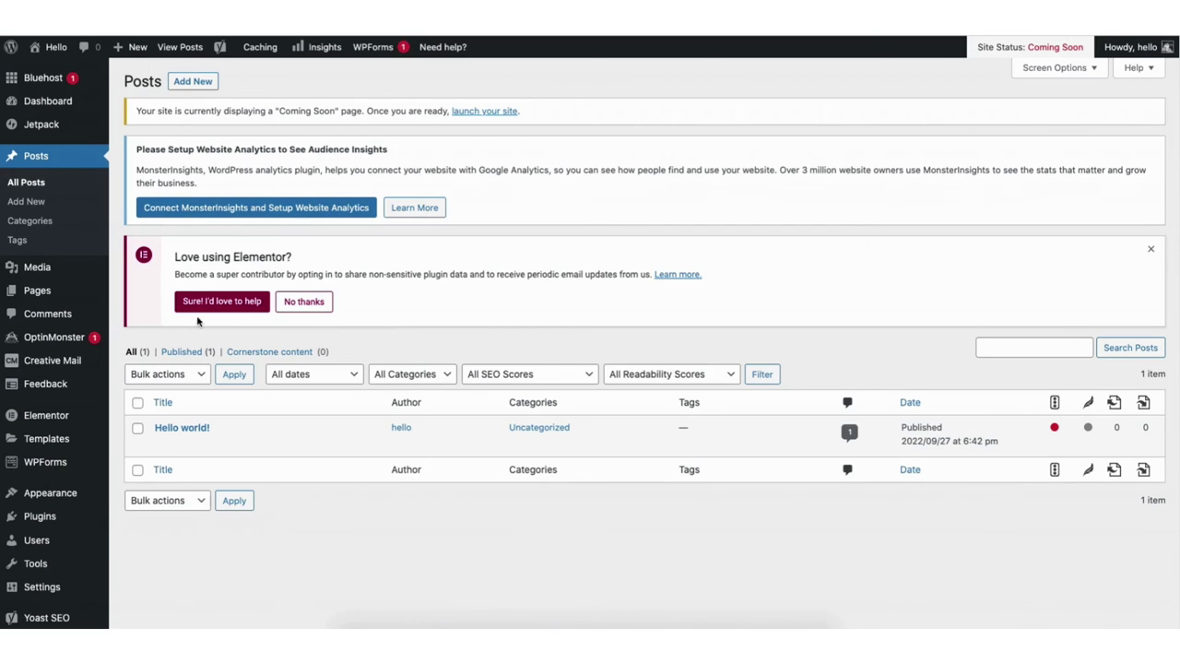
pyautogui.click(44, 316)
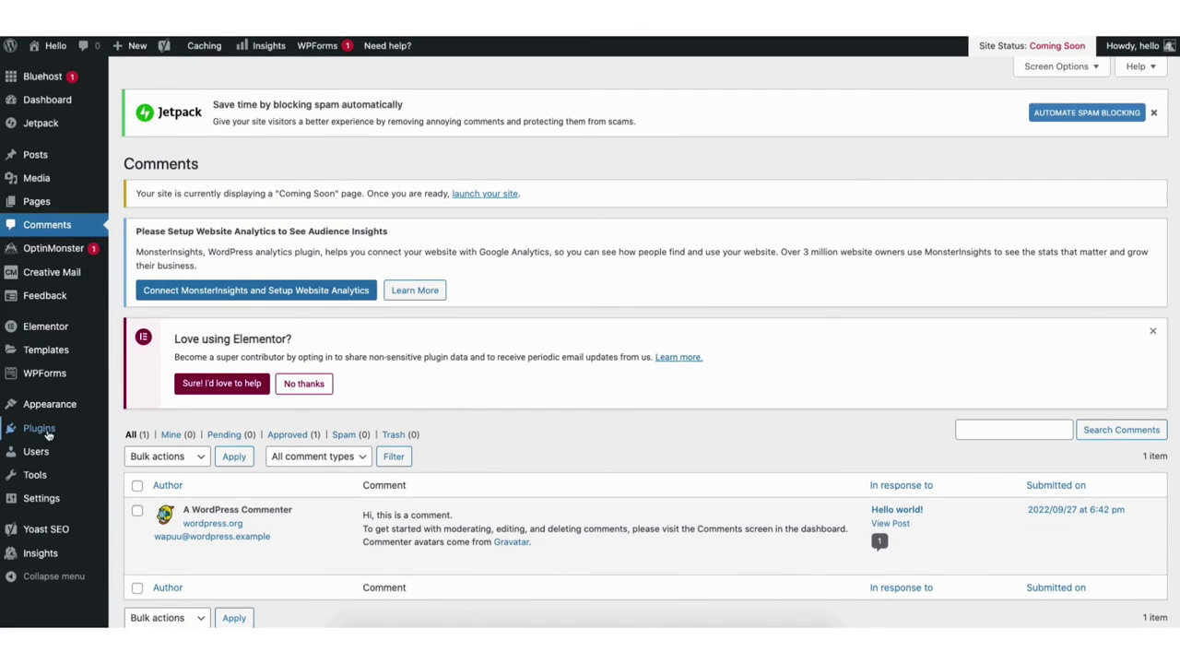
pyautogui.moveTo(48, 435)
pyautogui.click(141, 452)
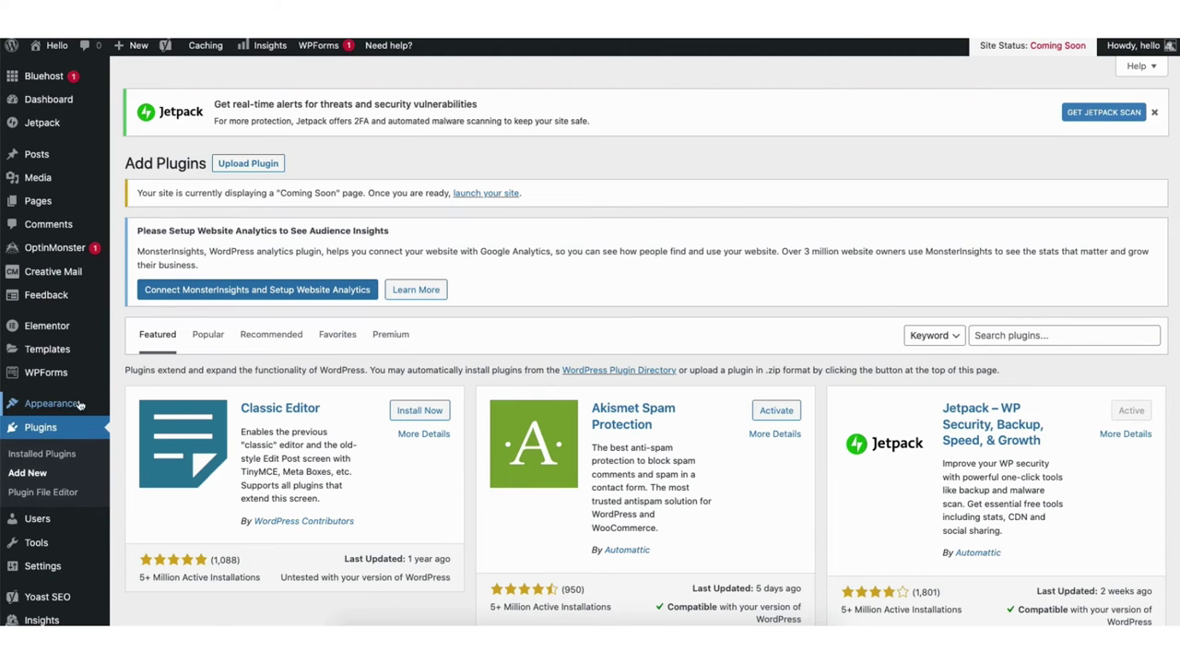
pyautogui.moveTo(51, 406)
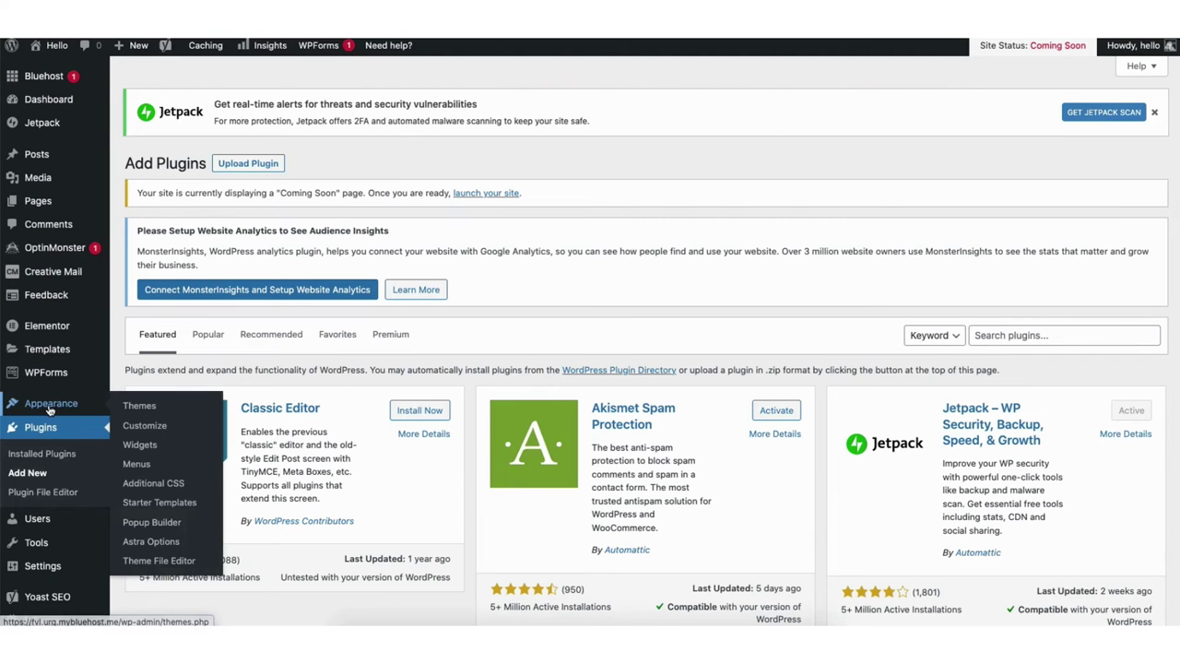
pyautogui.click(137, 464)
# Step: Scroll to the 'about us' menu and expand the Company Profile item's link settings
pyautogui.scroll(-3, 590, 341)
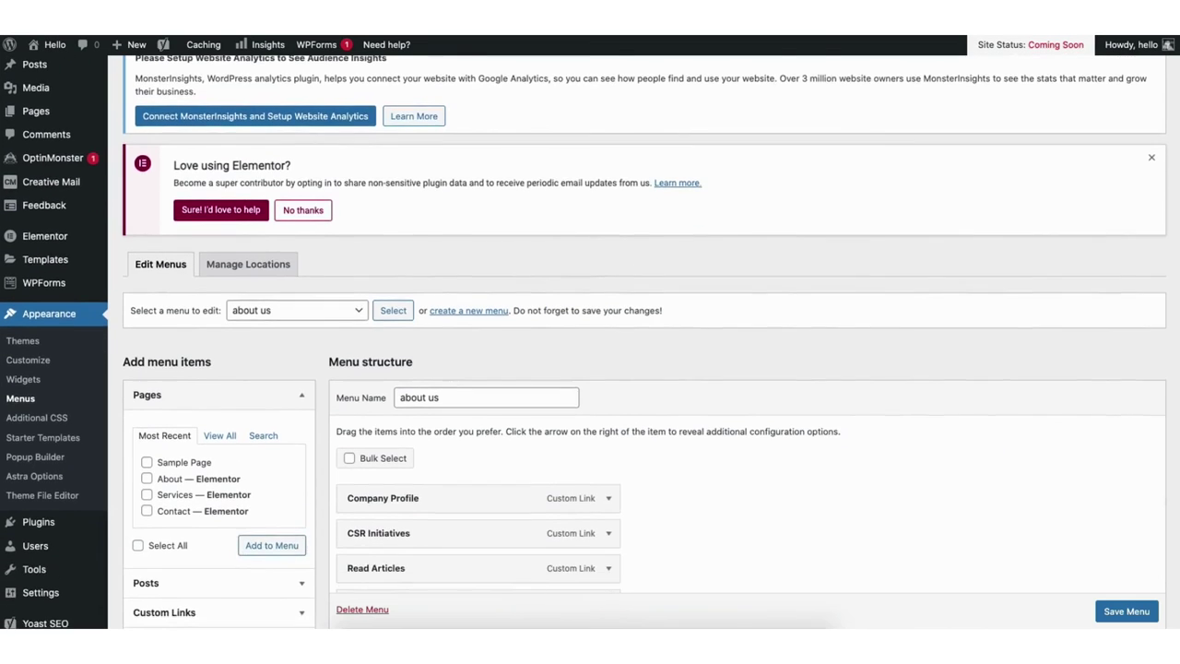
pyautogui.scroll(-3, 1176, 293)
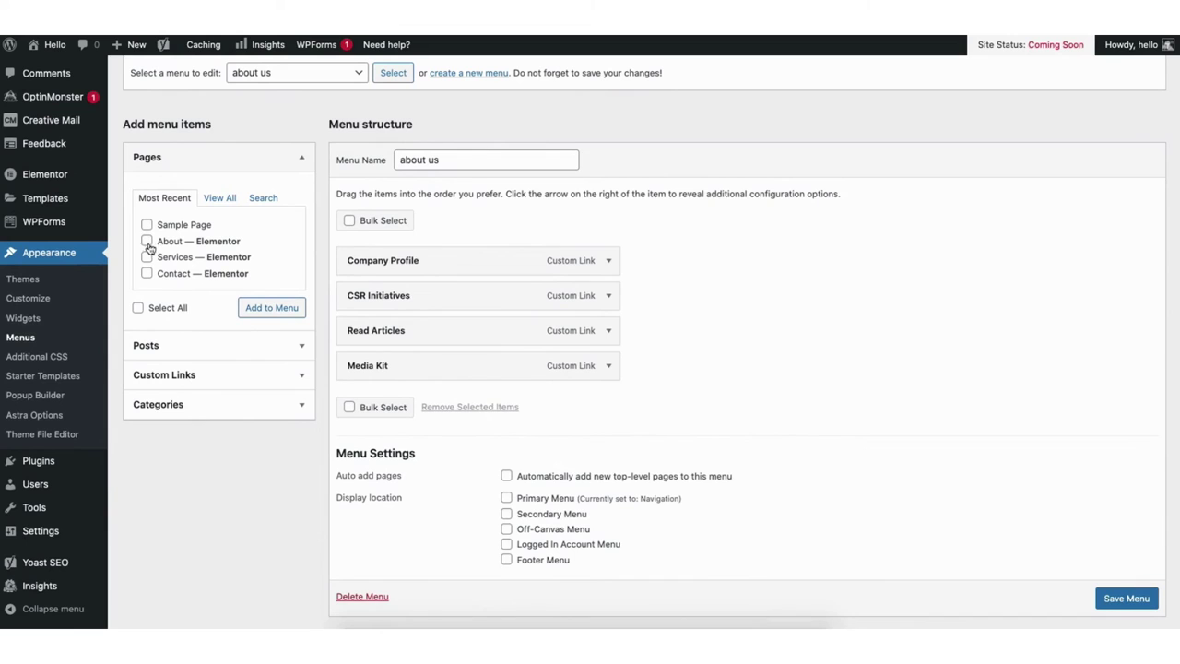
pyautogui.moveTo(406, 268)
pyautogui.mouseDown()
pyautogui.moveTo(400, 295)
pyautogui.moveTo(395, 257)
pyautogui.mouseUp()
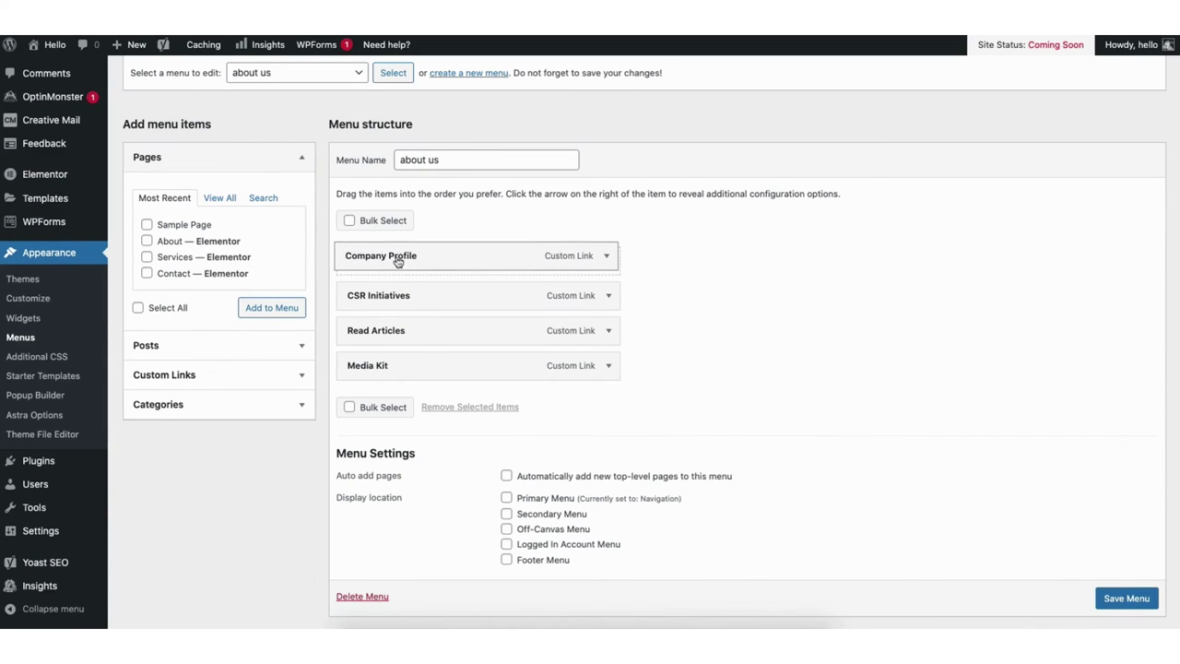
pyautogui.click(607, 264)
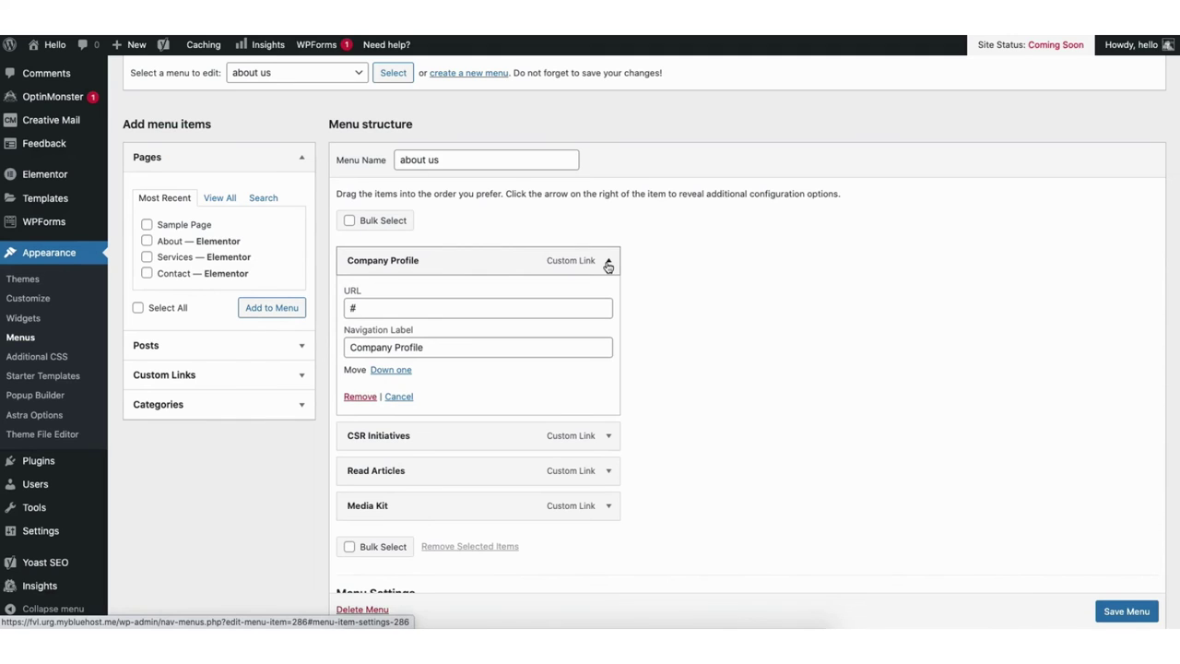
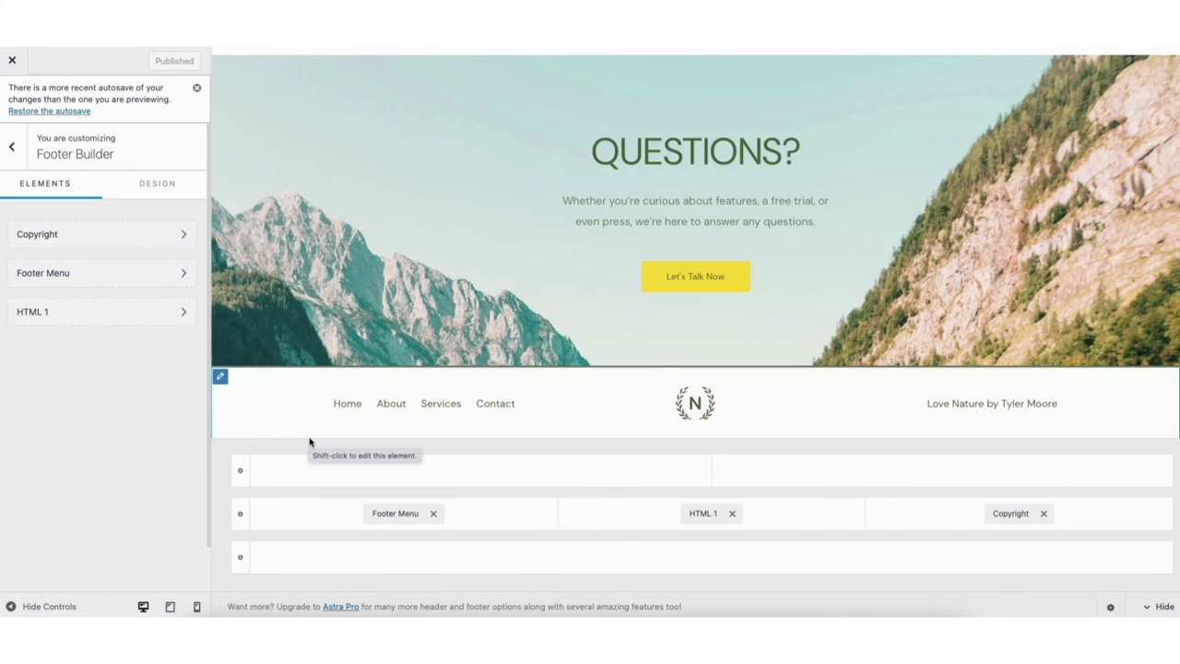
# Step: Look over the Copyright settings, then place Widget 1 in the footer's empty top row
pyautogui.click(1010, 514)
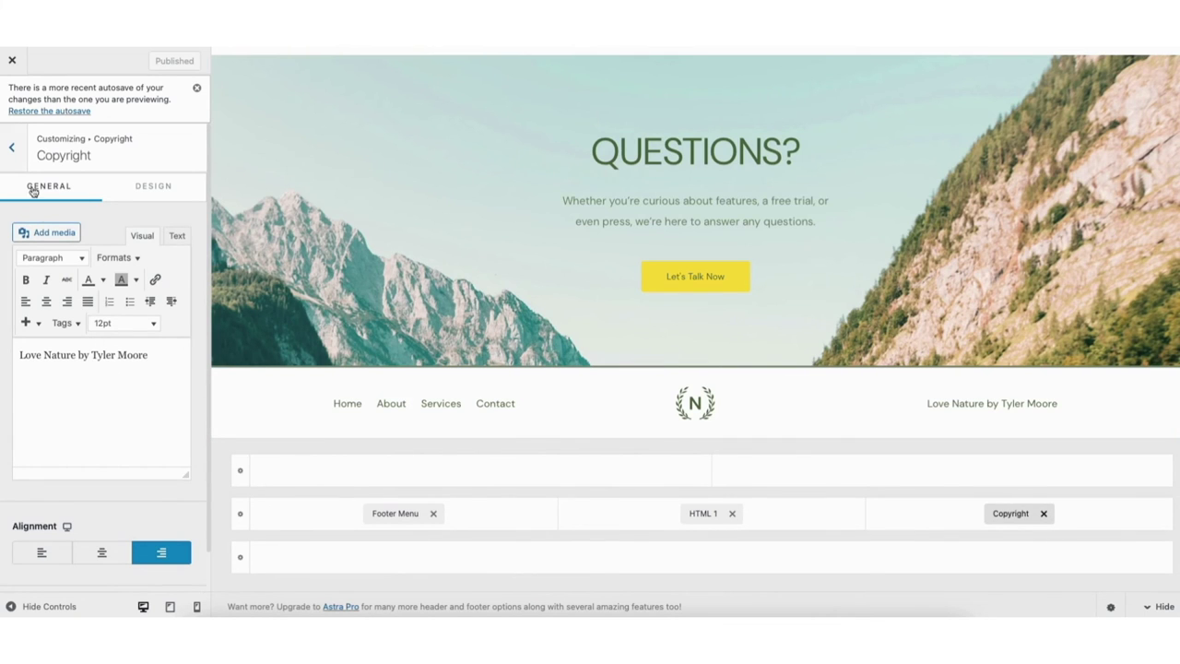
pyautogui.click(12, 147)
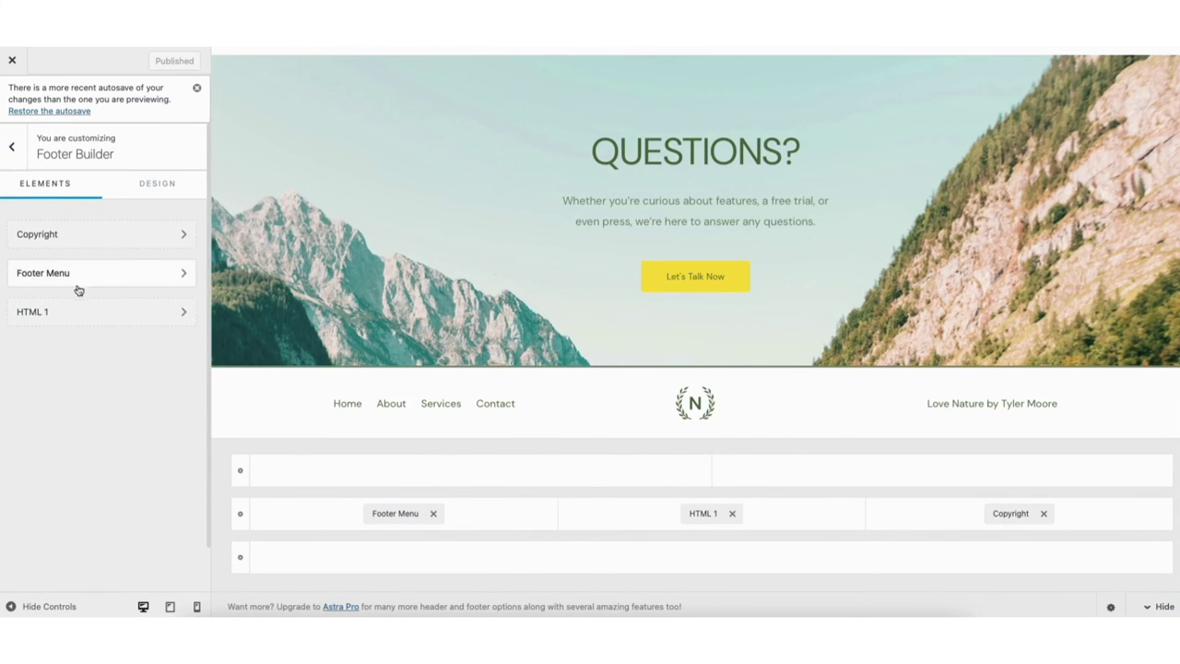
pyautogui.click(71, 233)
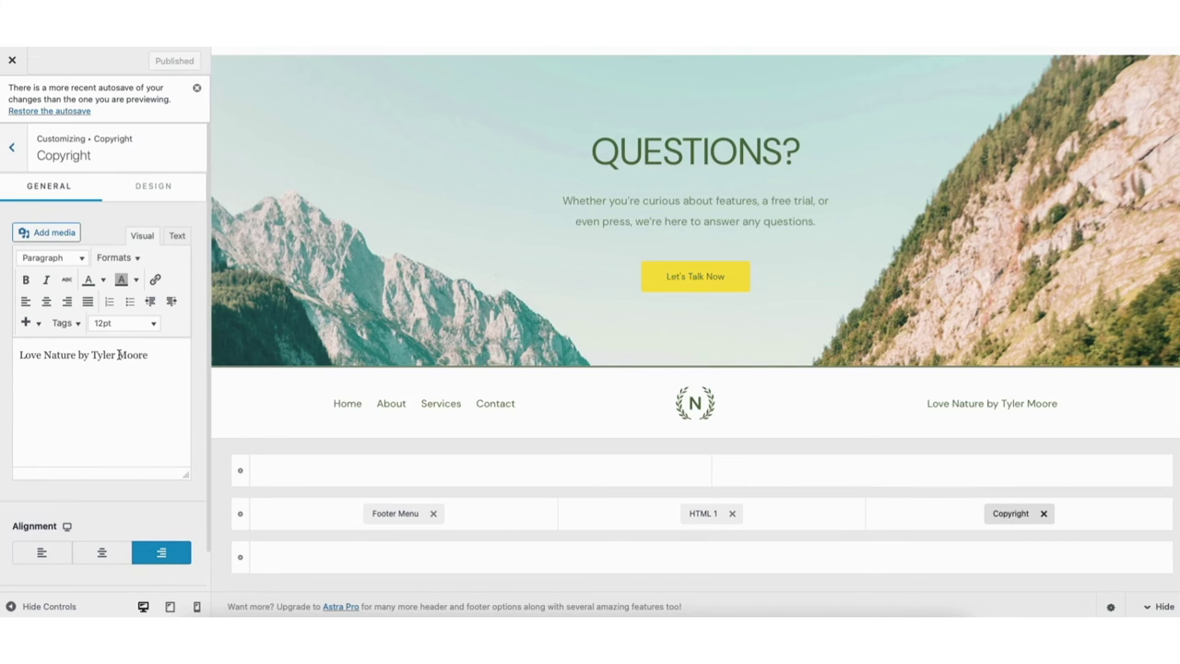
pyautogui.click(479, 470)
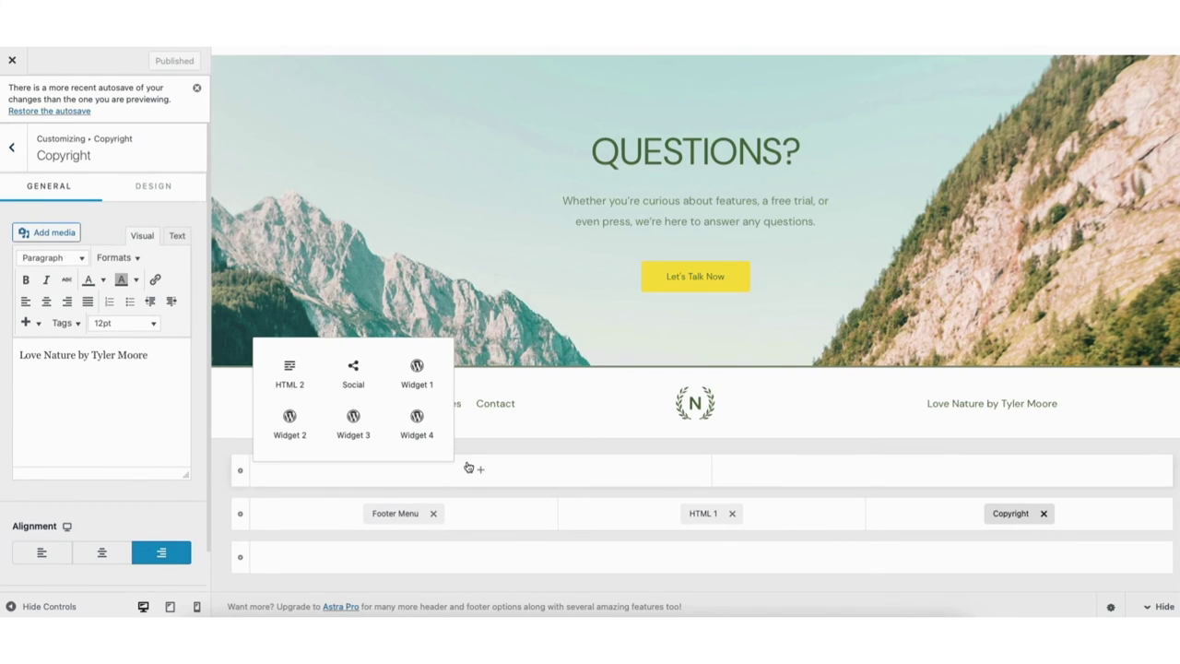
pyautogui.click(417, 376)
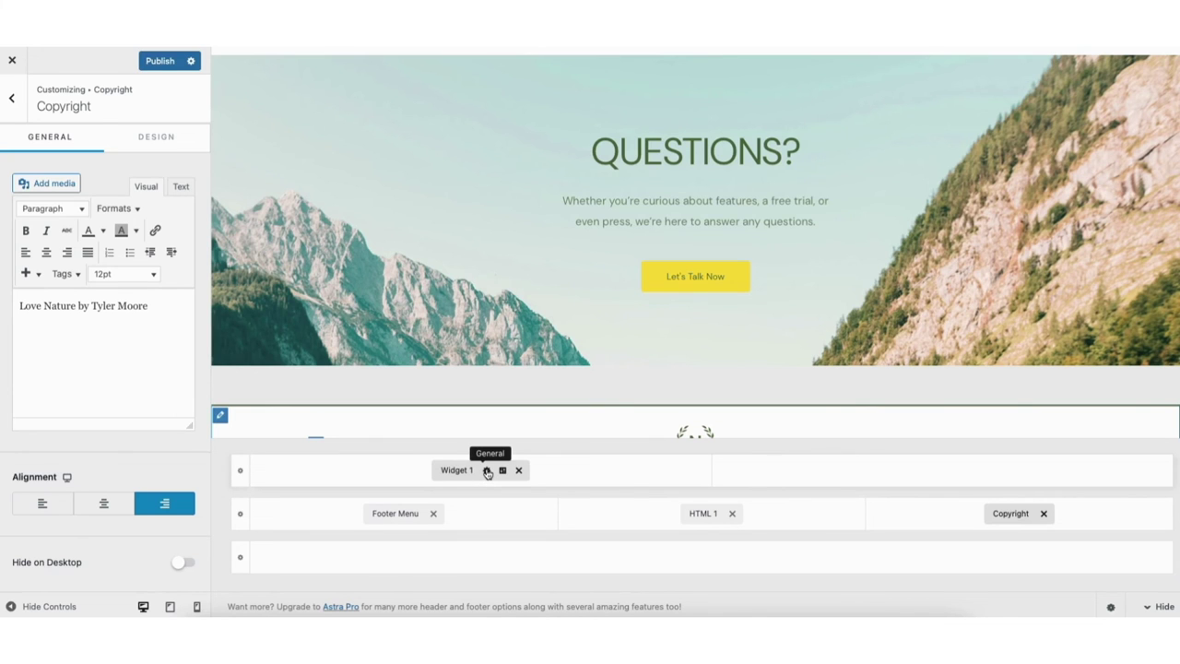
# Step: Insert a Heading block into Widget 1, then delete it again
pyautogui.click(487, 471)
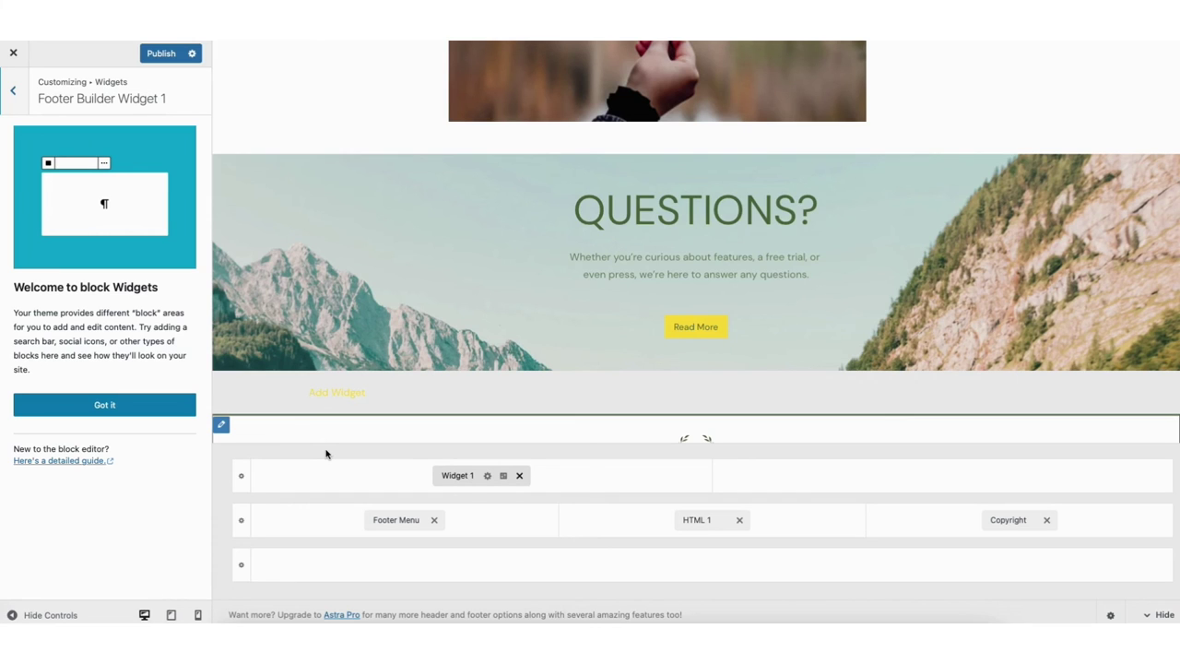
pyautogui.click(120, 405)
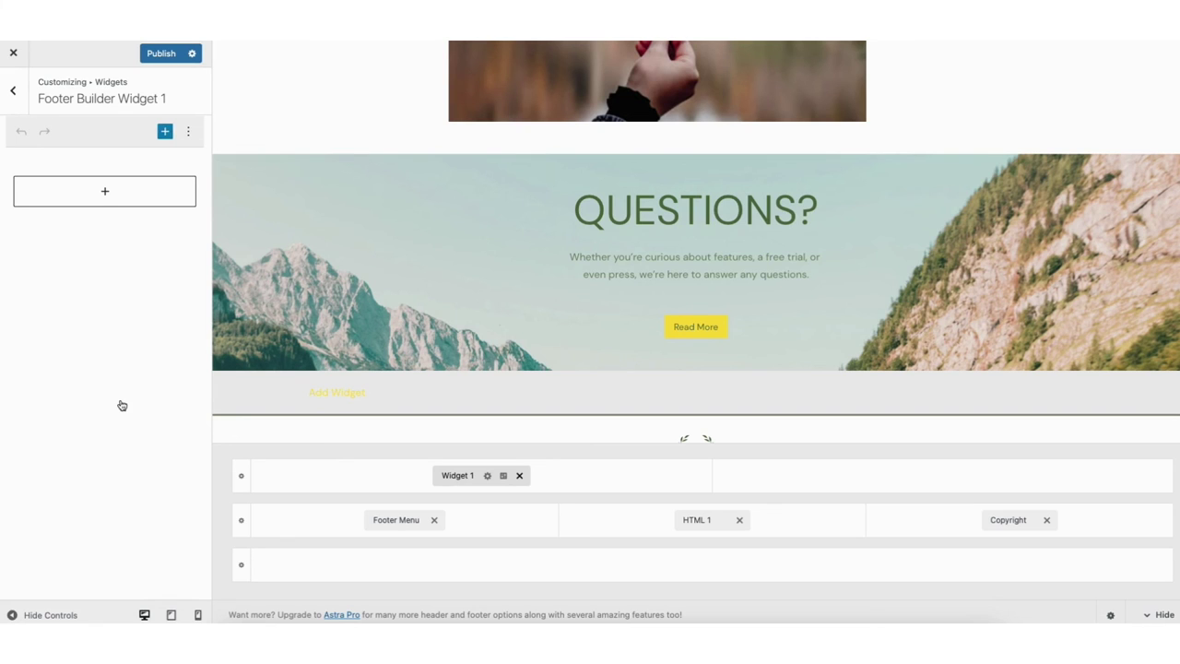
pyautogui.click(105, 192)
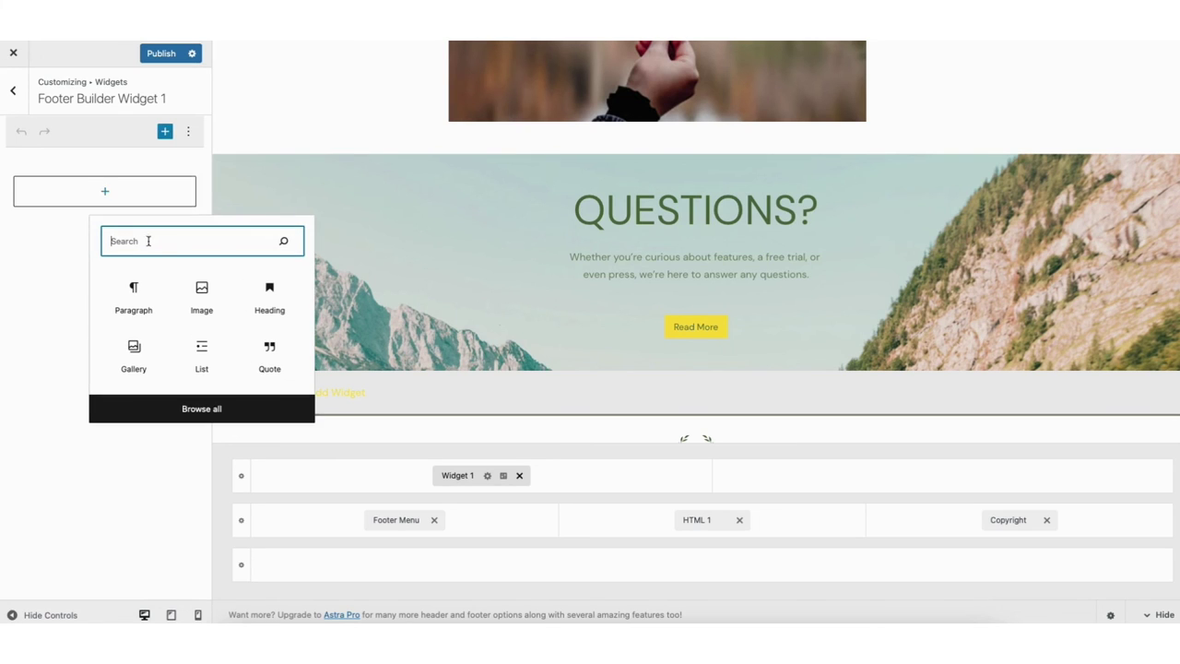
pyautogui.click(194, 410)
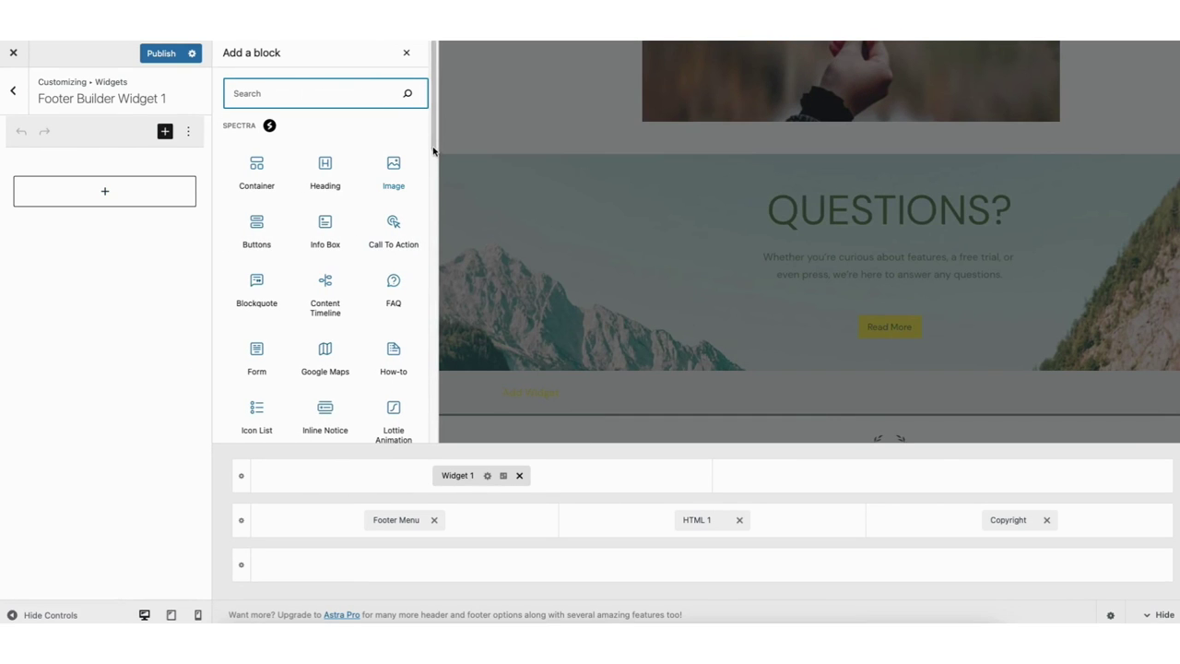
pyautogui.scroll(-3, 434, 153)
pyautogui.moveTo(439, 176); pyautogui.dragTo(432, 120)
pyautogui.click(325, 164)
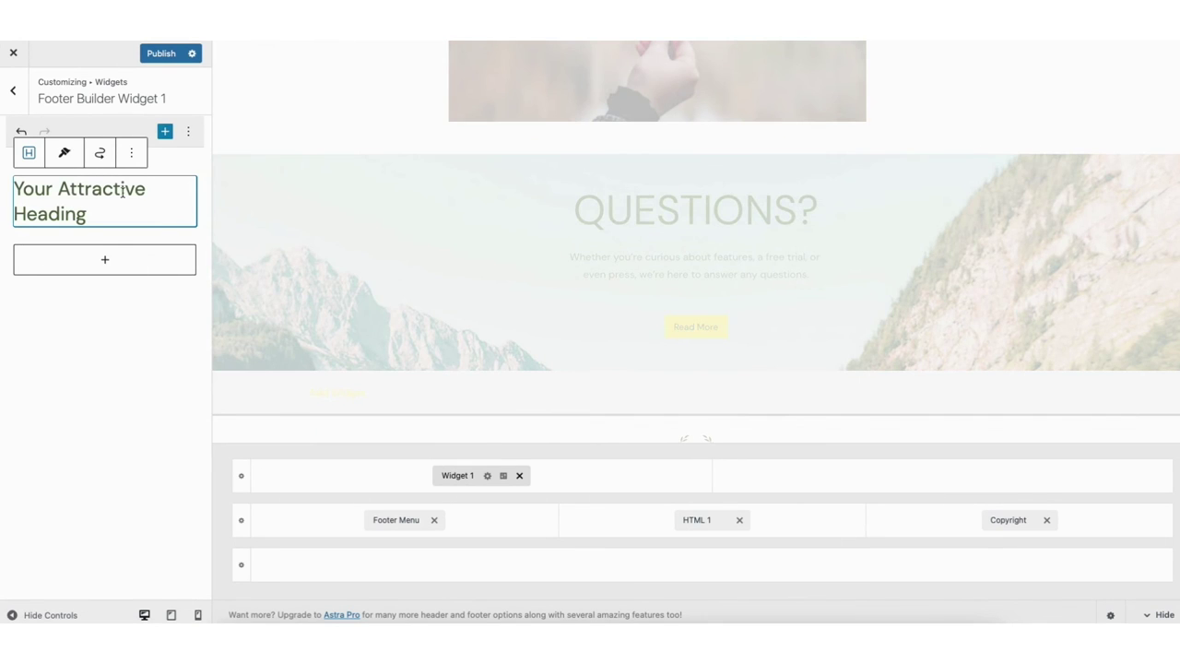
pyautogui.click(60, 191)
pyautogui.moveTo(103, 213); pyautogui.dragTo(18, 190)
pyautogui.click(64, 191)
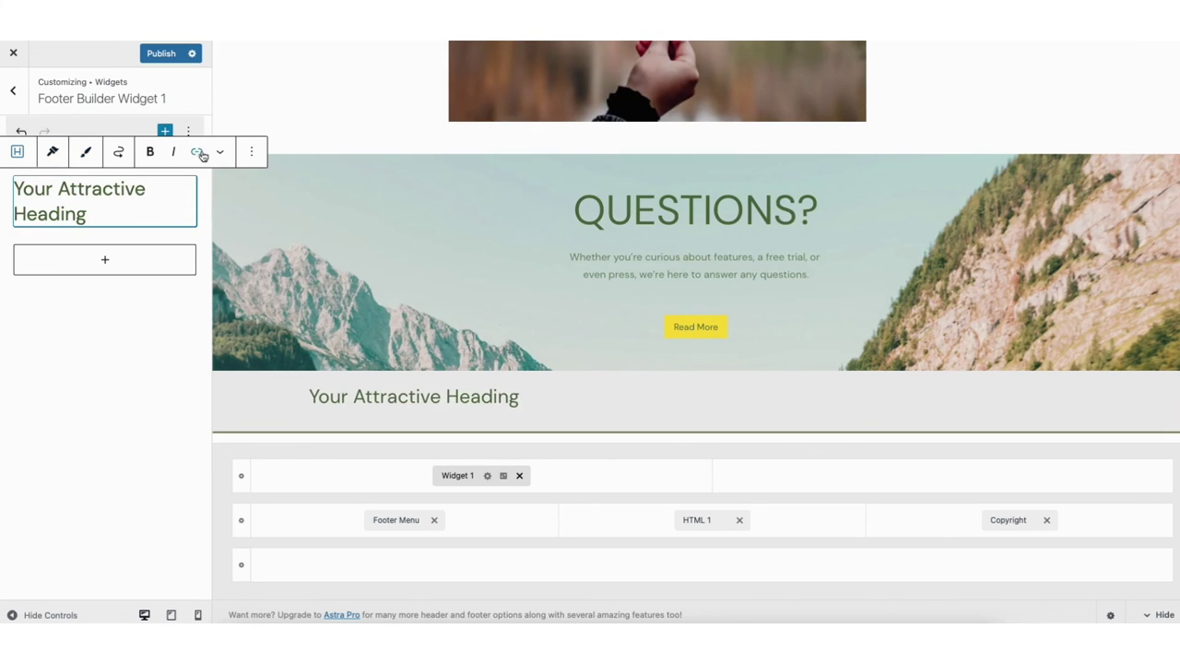
pyautogui.click(254, 157)
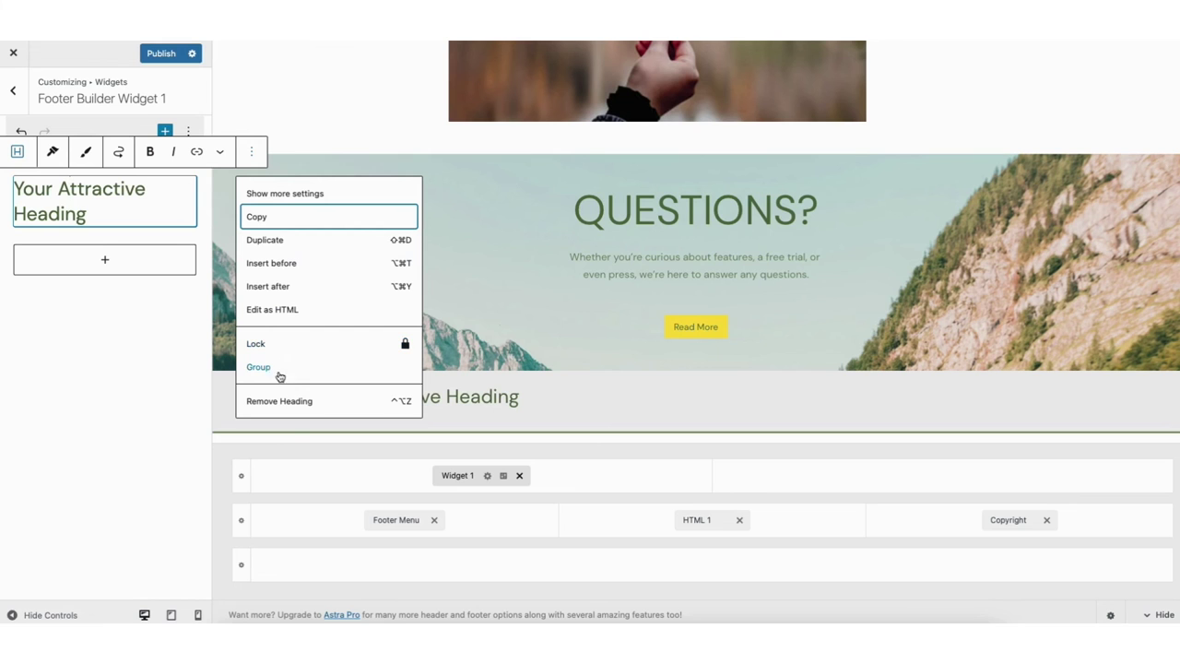
pyautogui.click(286, 408)
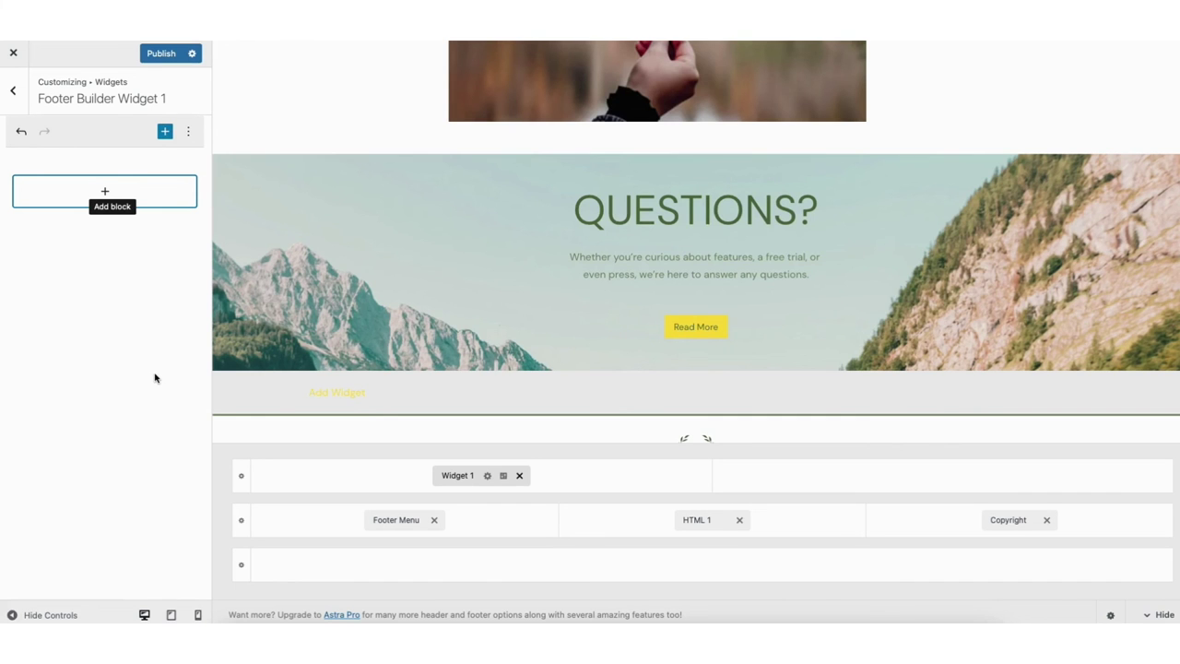
# Step: Remove Widget 1 from the footer grid and return to the main Customizer panel
pyautogui.click(520, 477)
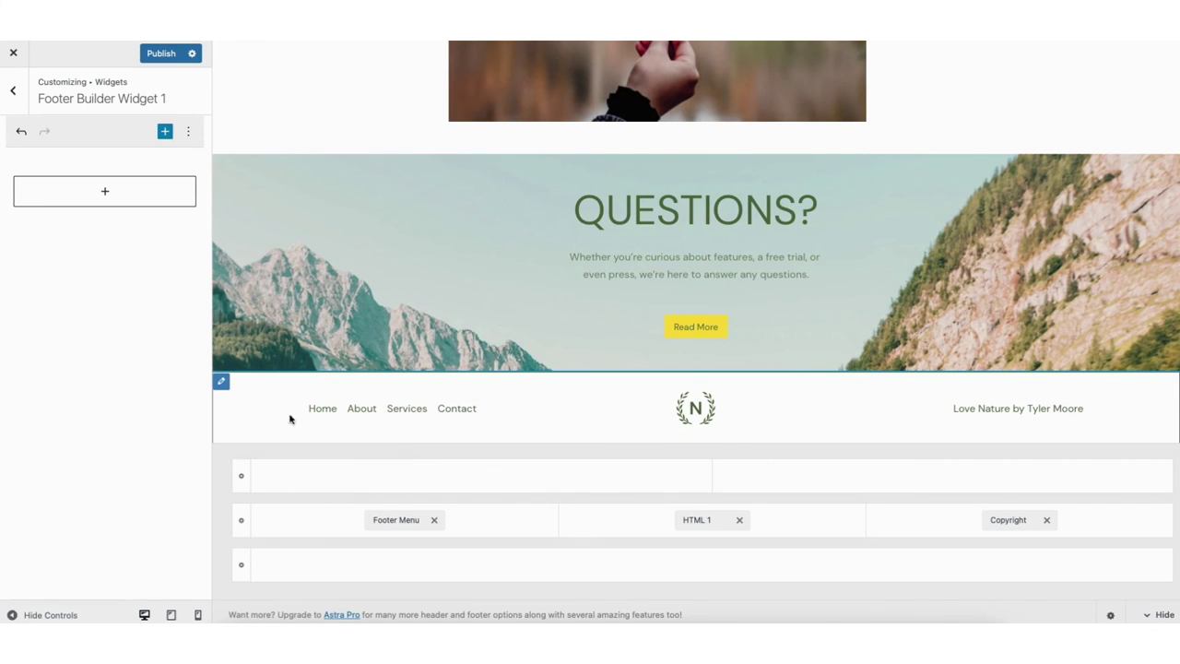
pyautogui.click(222, 381)
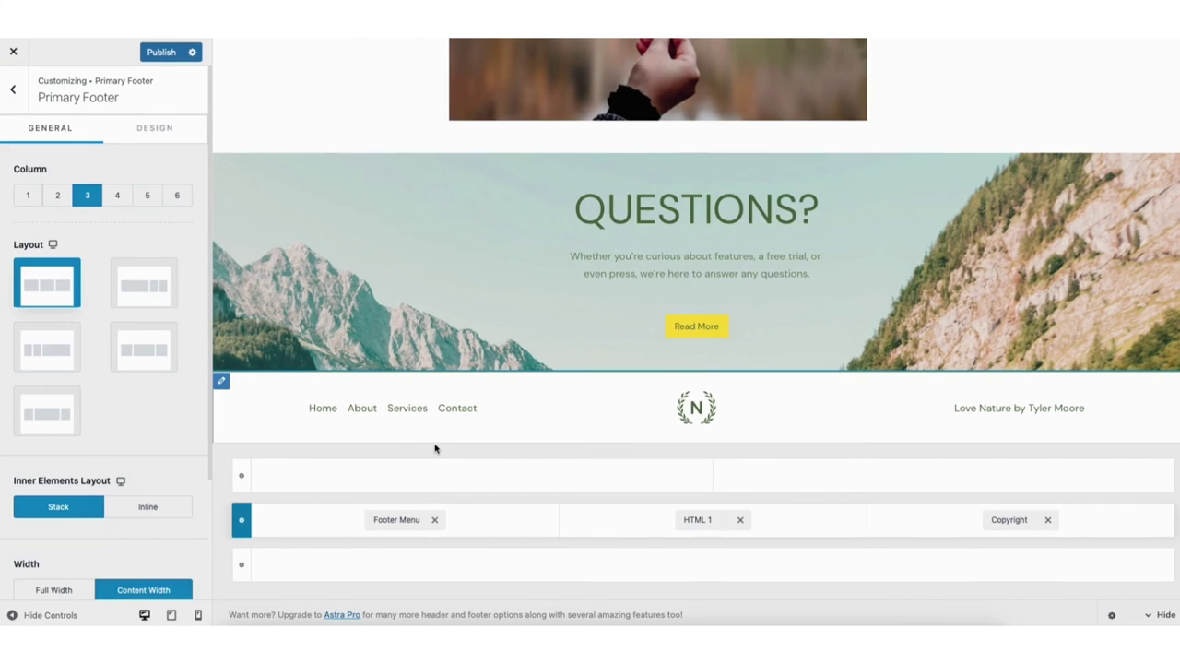
pyautogui.click(713, 567)
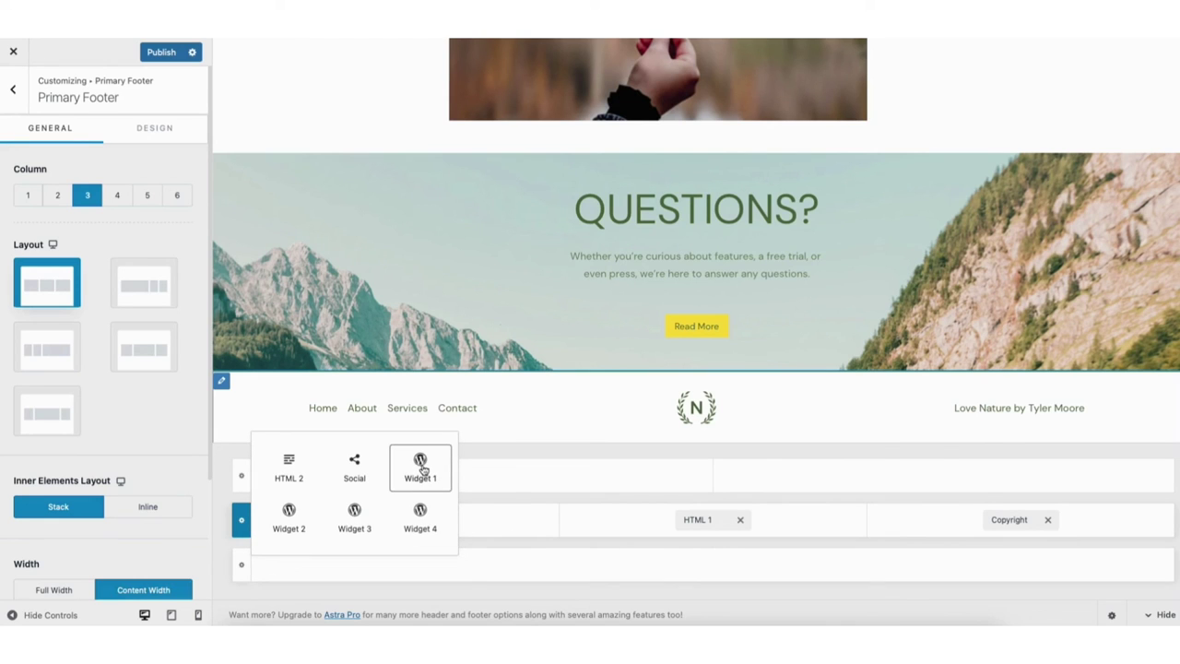
pyautogui.click(13, 90)
pyautogui.click(13, 90)
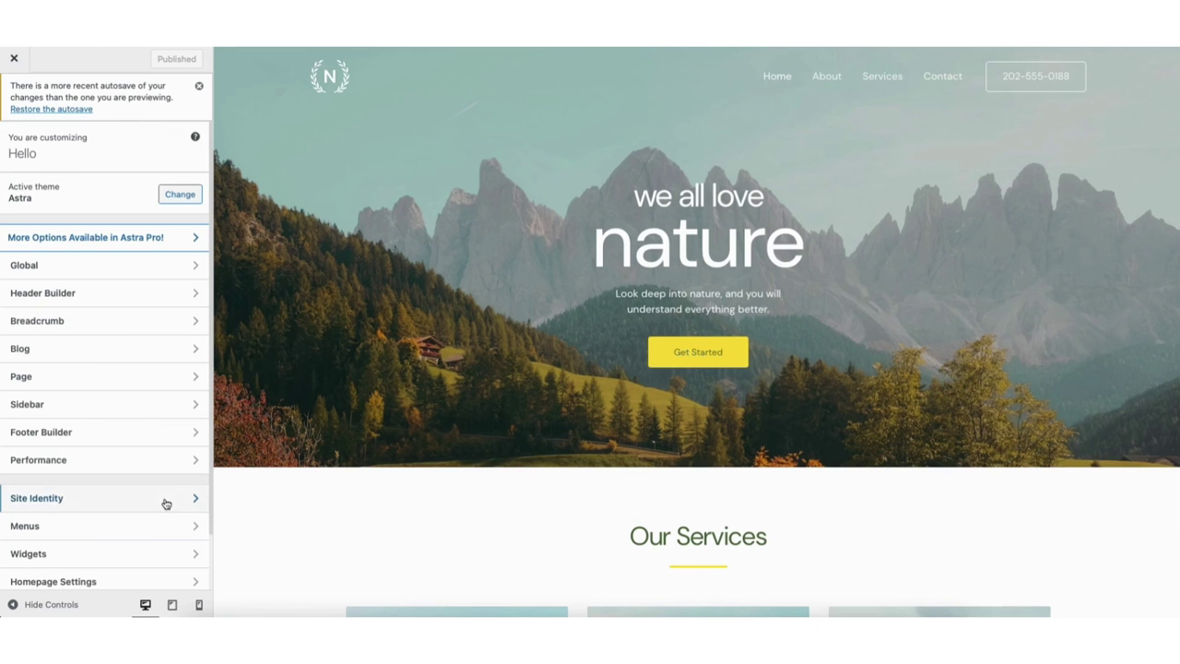
# Step: Browse the Site Identity icon picker without choosing an image, then open Site Title & Logo settings
pyautogui.click(111, 503)
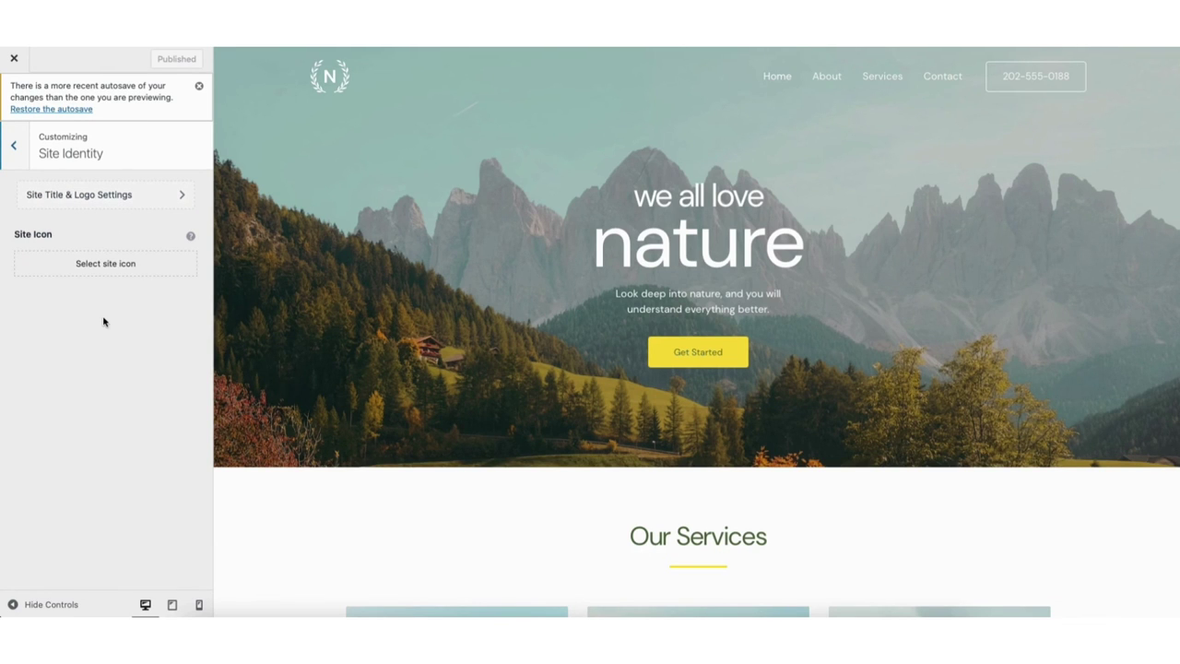
pyautogui.click(104, 265)
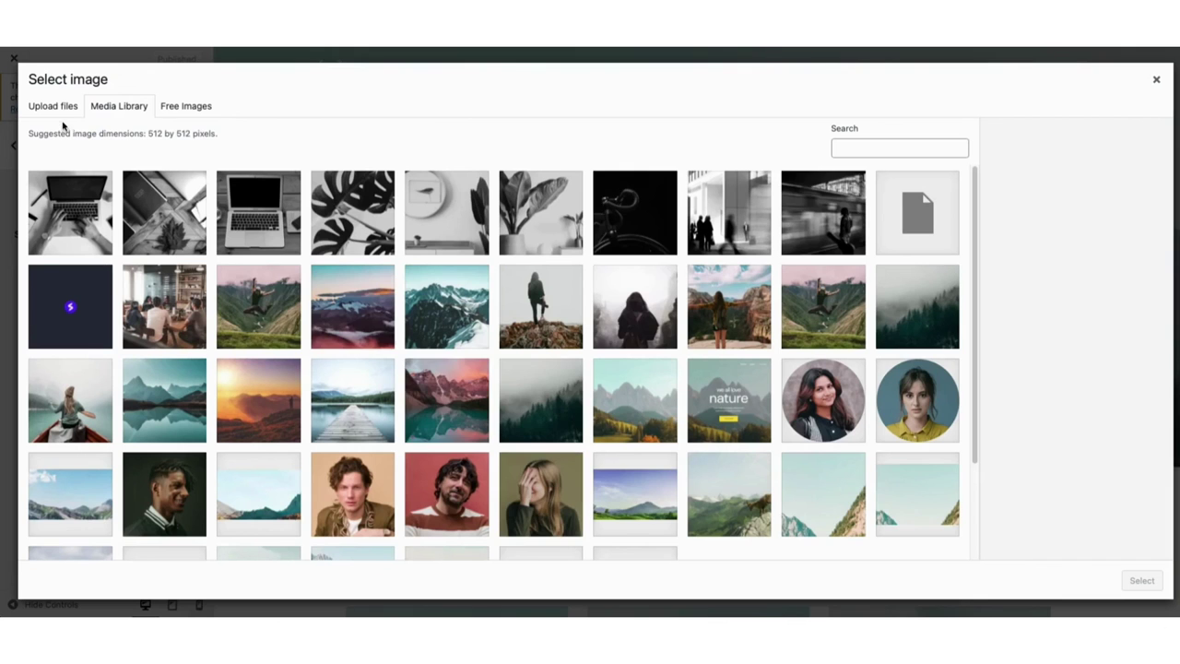
pyautogui.click(57, 108)
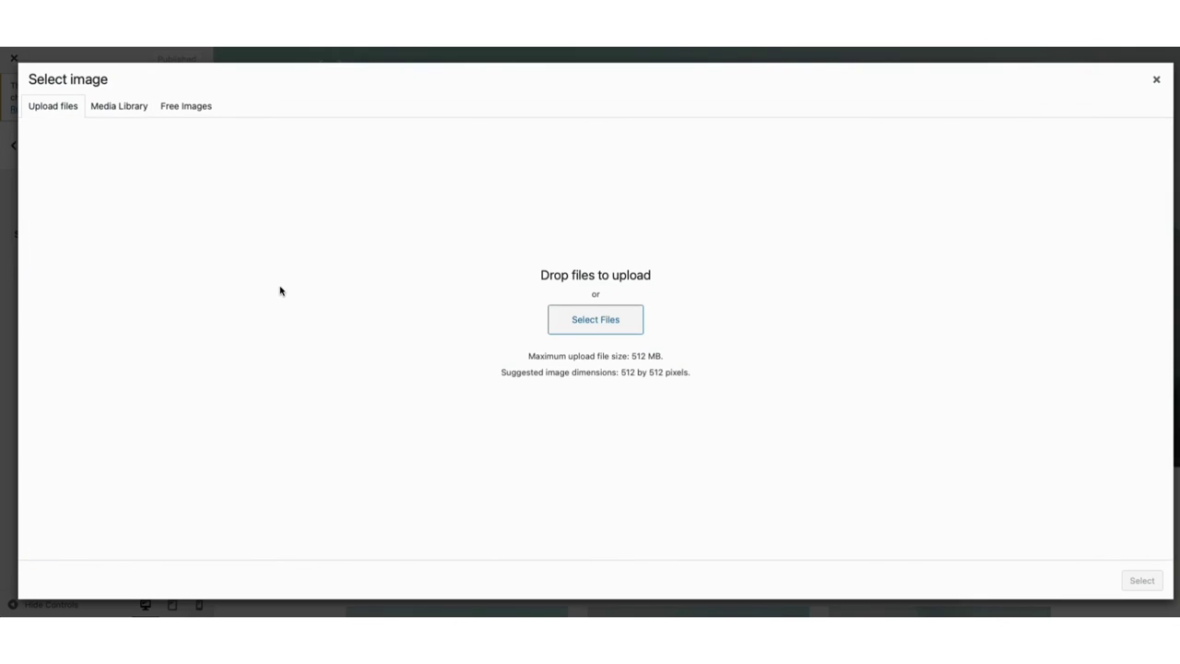
pyautogui.click(1156, 79)
pyautogui.click(116, 196)
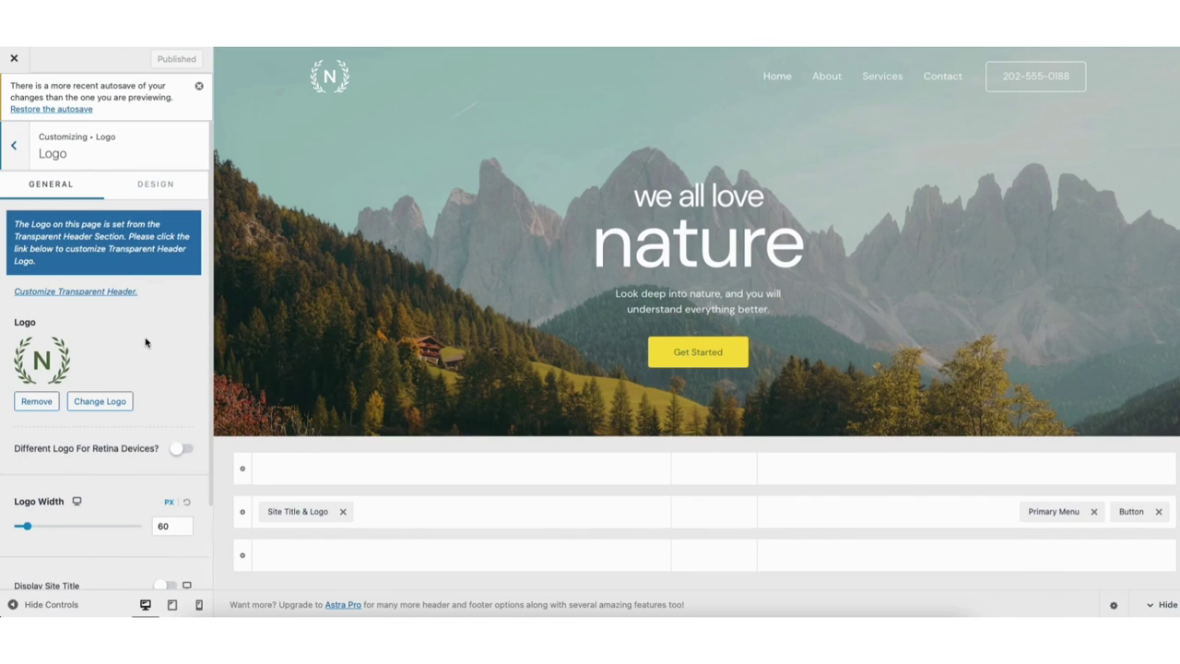
# Step: In the Header Builder, inspect the logo and phone-number Button settings, ending on Primary Menu settings
pyautogui.click(14, 146)
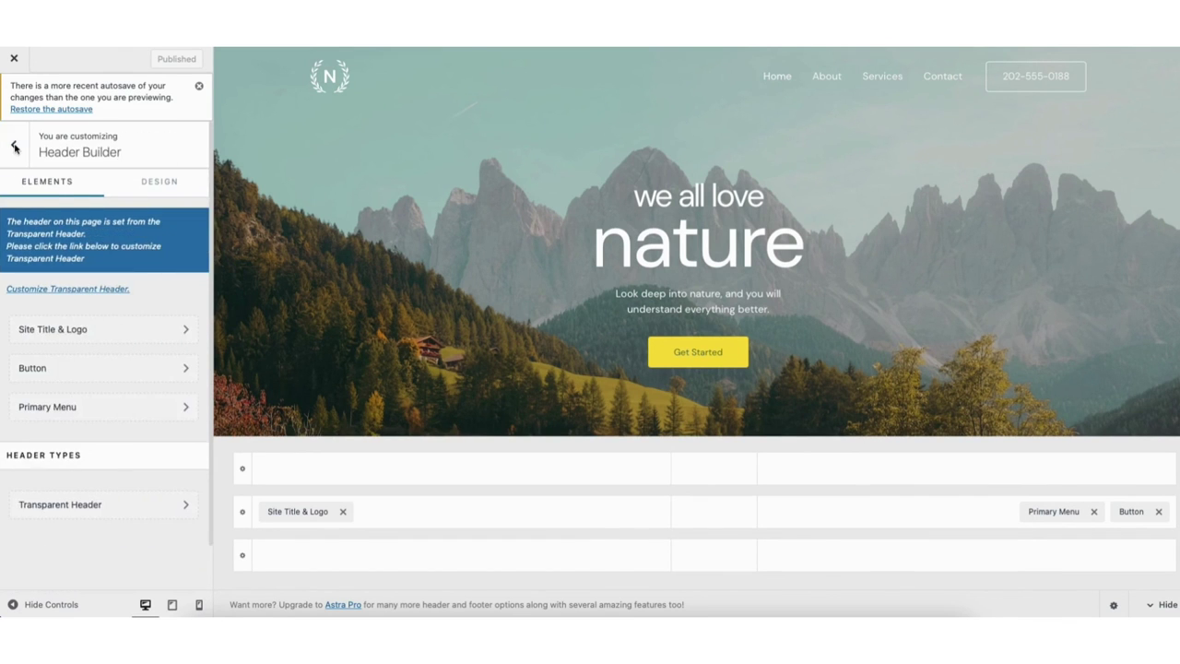
pyautogui.click(13, 146)
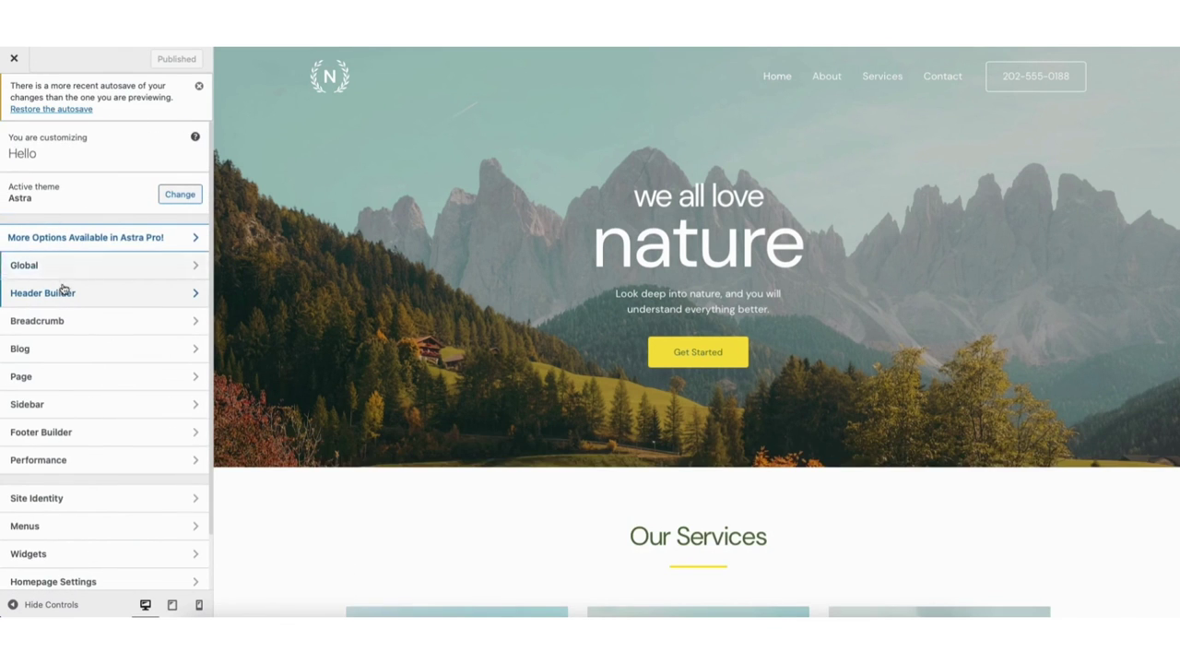
pyautogui.click(130, 295)
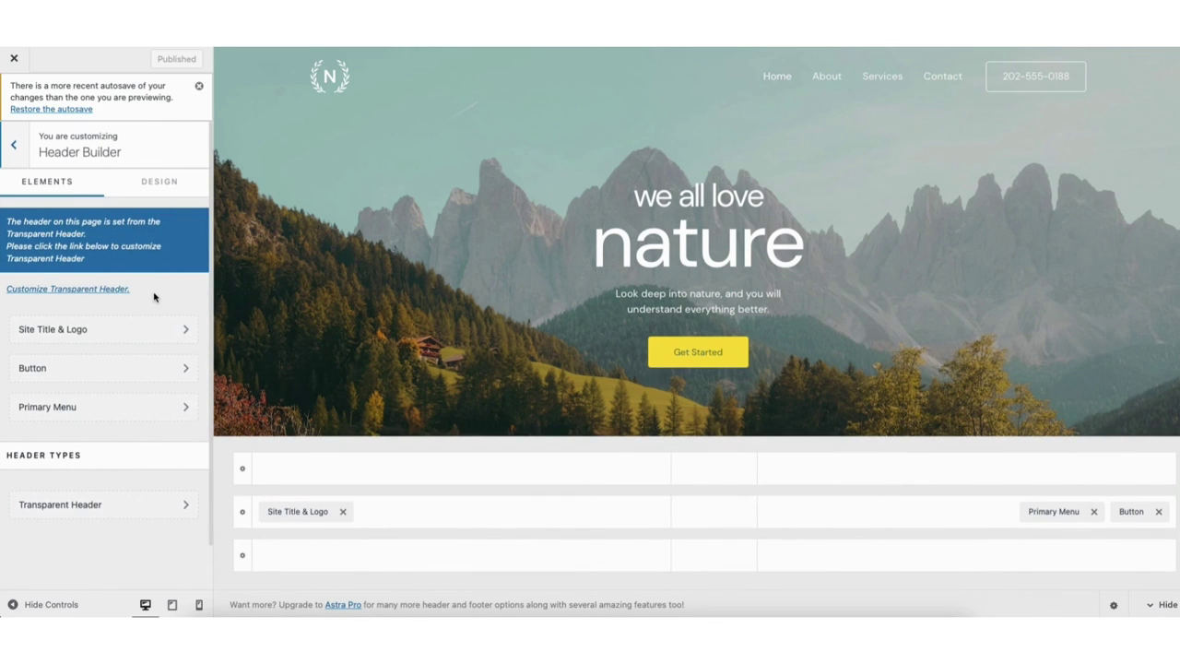
pyautogui.click(319, 78)
pyautogui.click(14, 145)
pyautogui.click(991, 60)
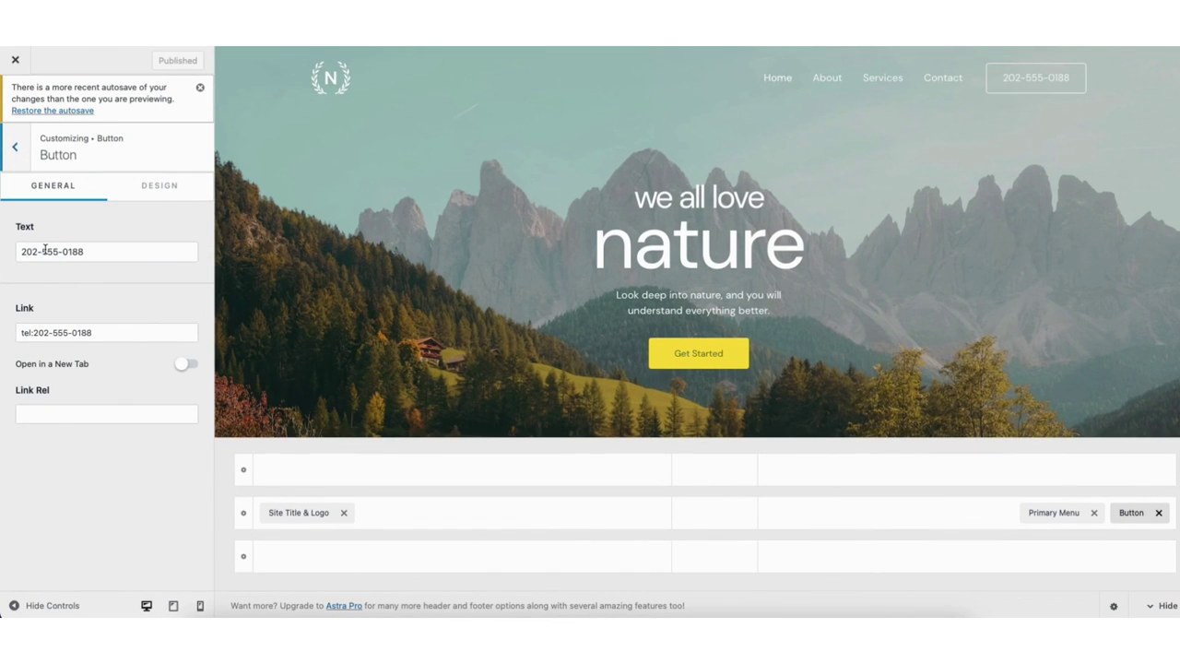
pyautogui.click(14, 148)
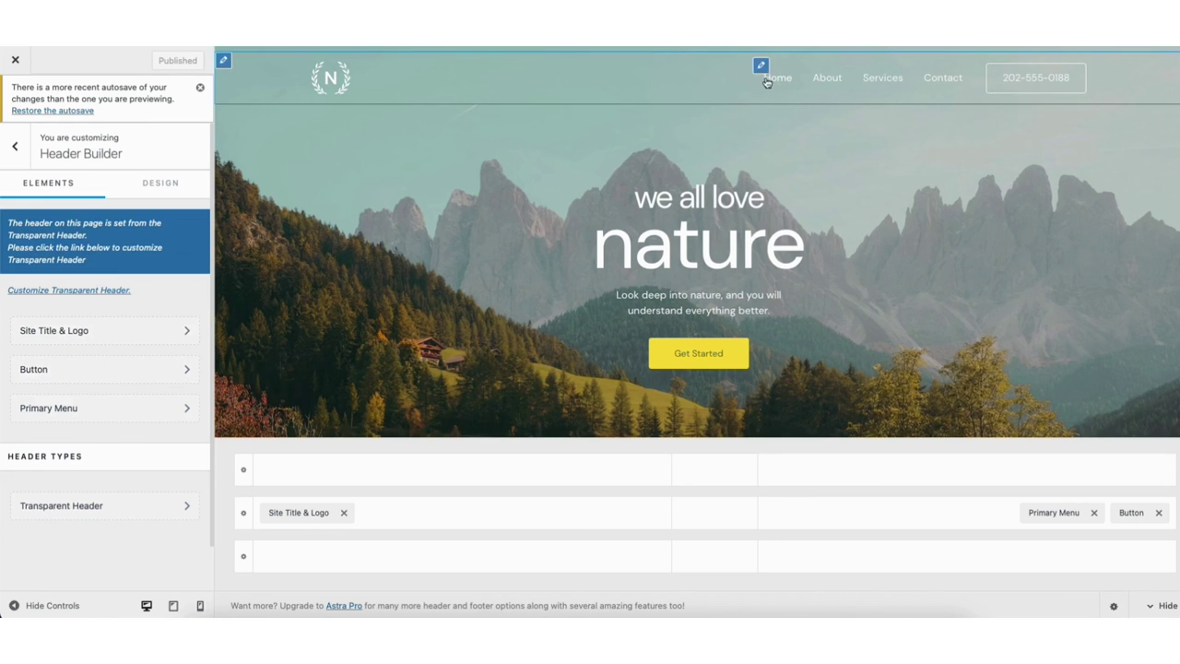
pyautogui.click(761, 65)
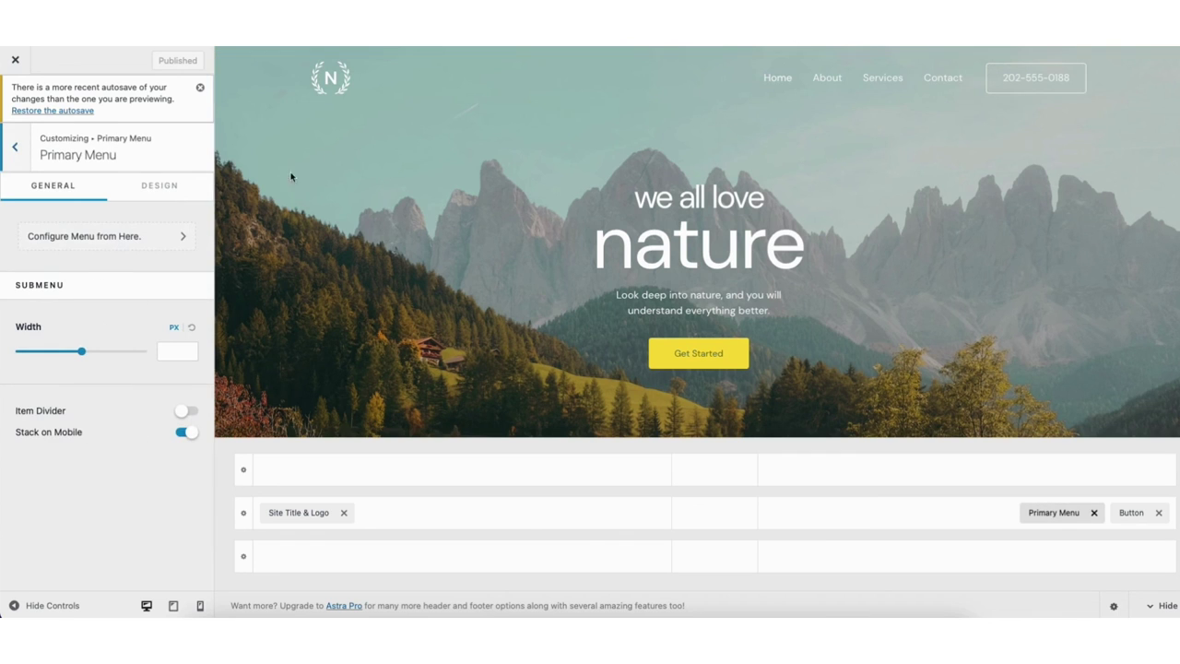
# Step: Confirm Main Menu is assigned to the Primary Menu location
pyautogui.click(96, 237)
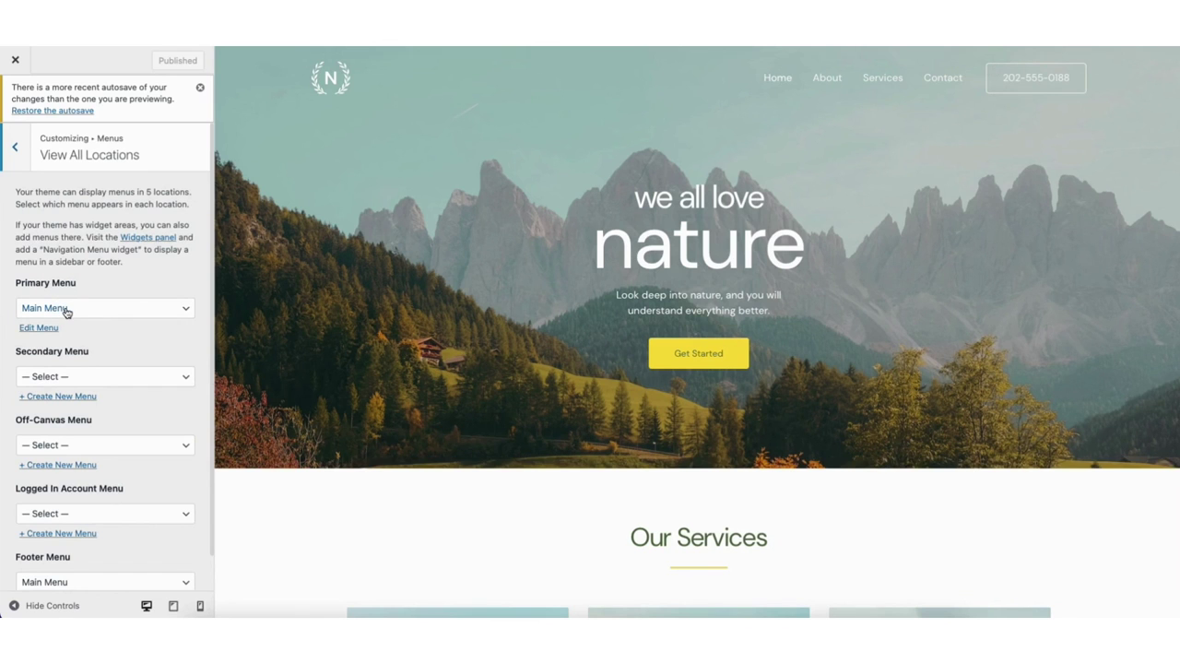
pyautogui.click(66, 312)
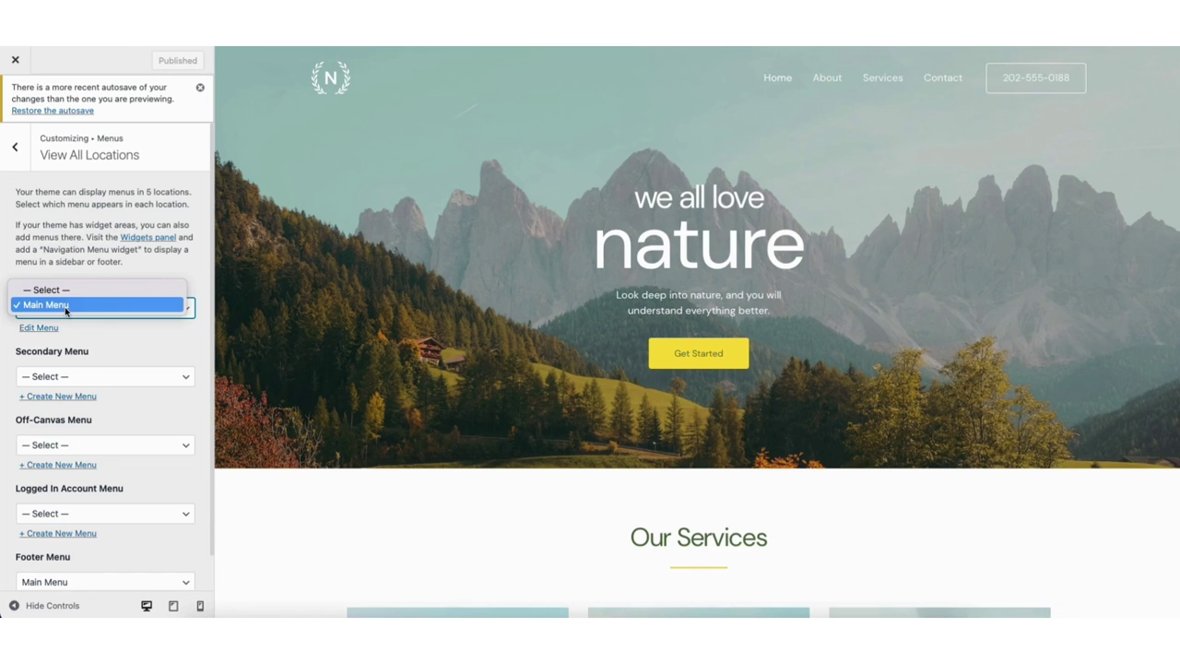
pyautogui.click(132, 265)
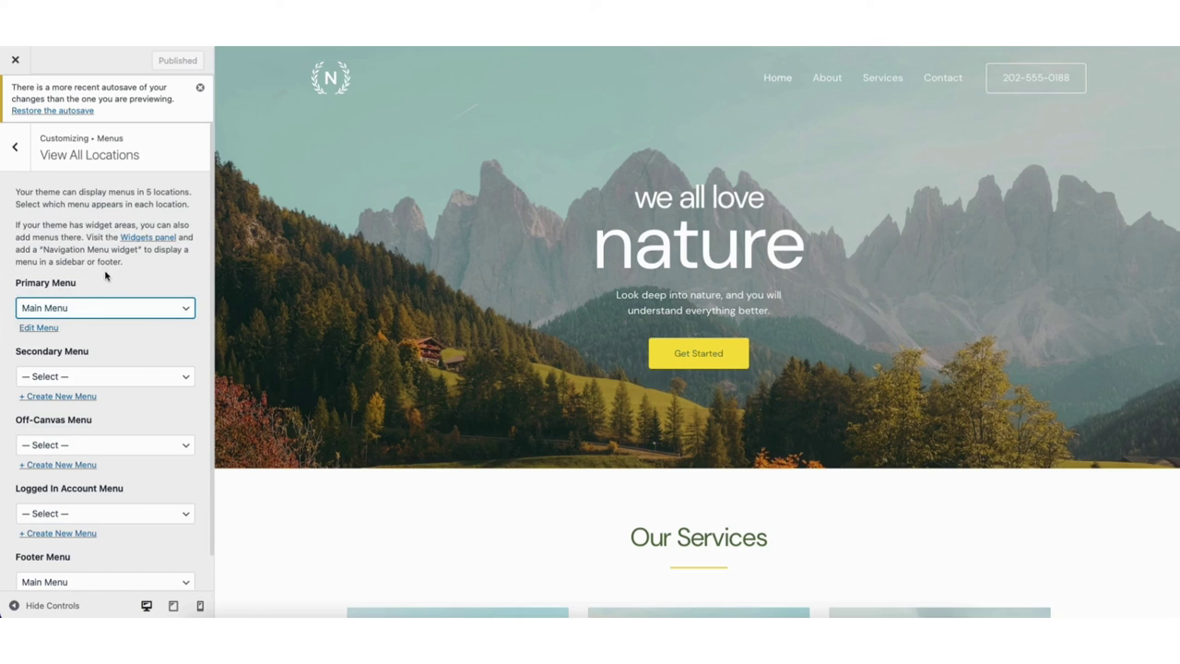
# Step: Review the Main Menu's Home item and available pages, then return to the main Customizer sections
pyautogui.click(39, 328)
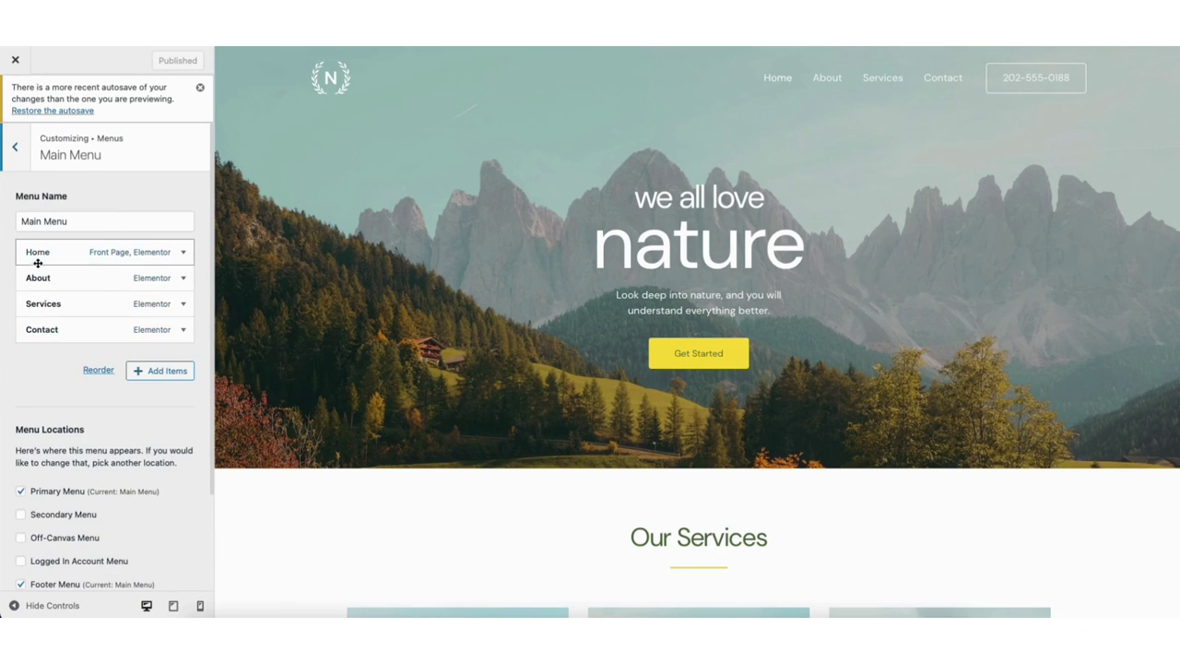
pyautogui.moveTo(37, 255)
pyautogui.mouseDown()
pyautogui.moveTo(41, 279)
pyautogui.moveTo(37, 252)
pyautogui.mouseUp()
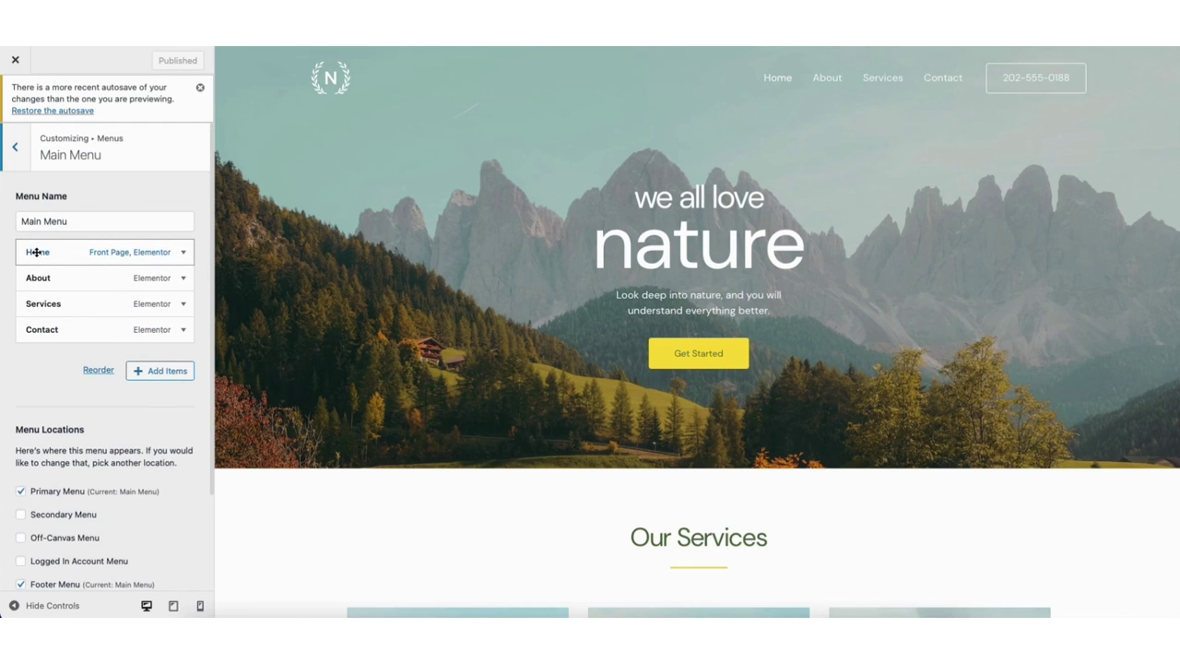
pyautogui.click(183, 253)
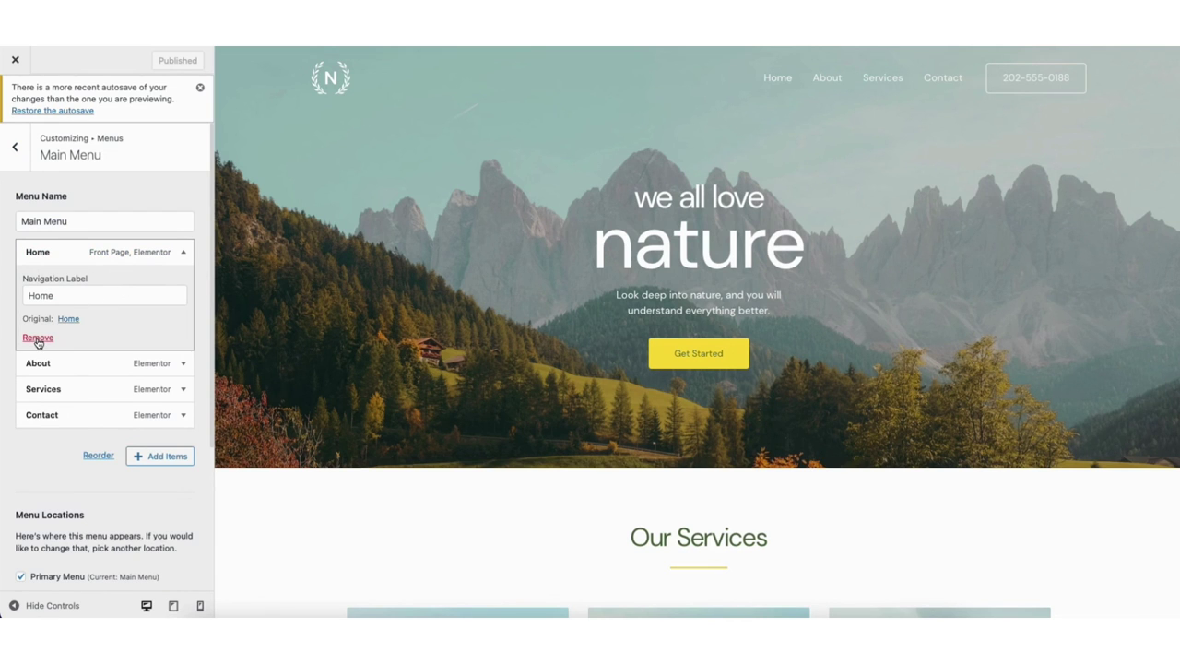
pyautogui.click(184, 256)
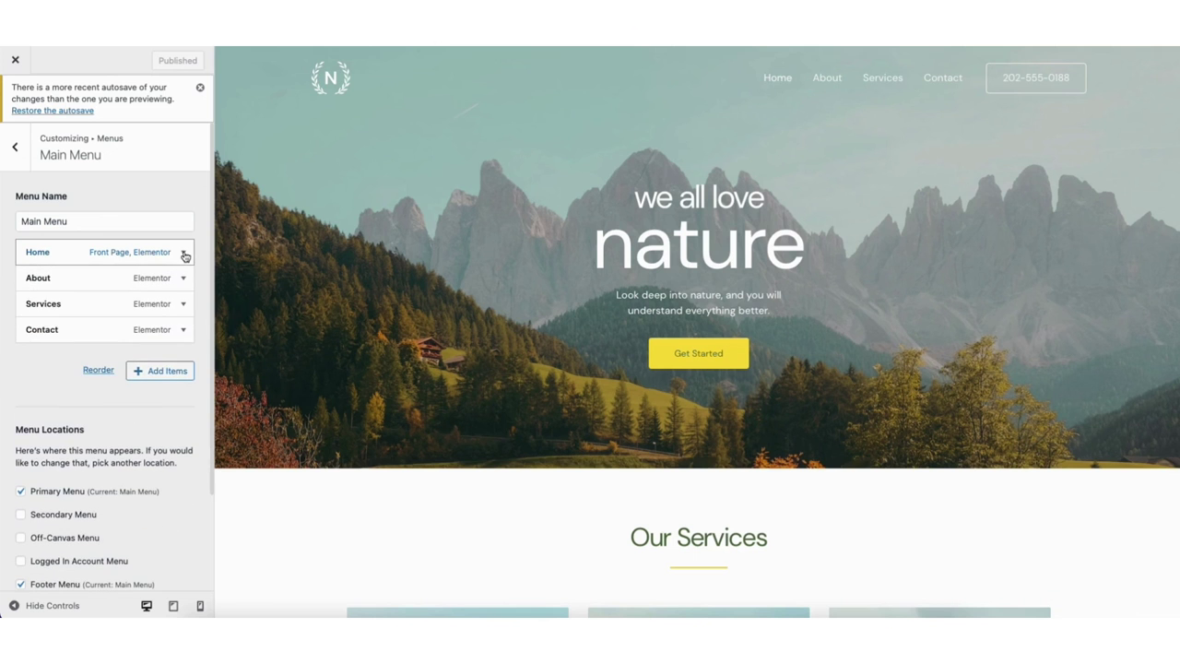
pyautogui.click(153, 369)
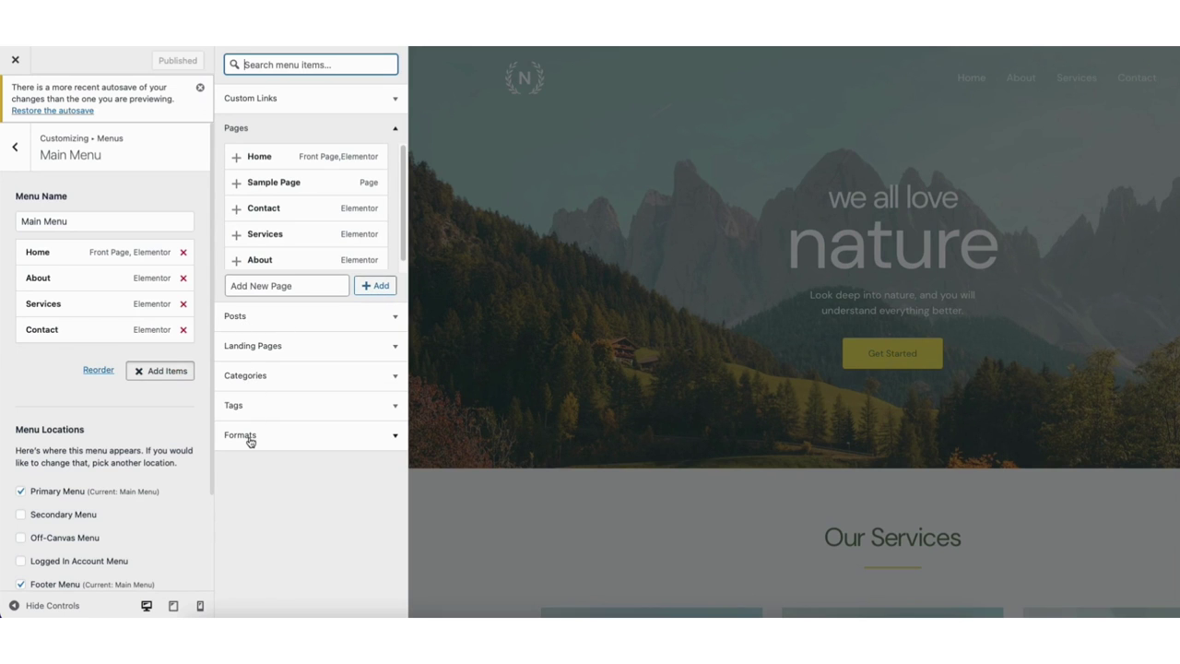
pyautogui.click(16, 148)
pyautogui.click(16, 147)
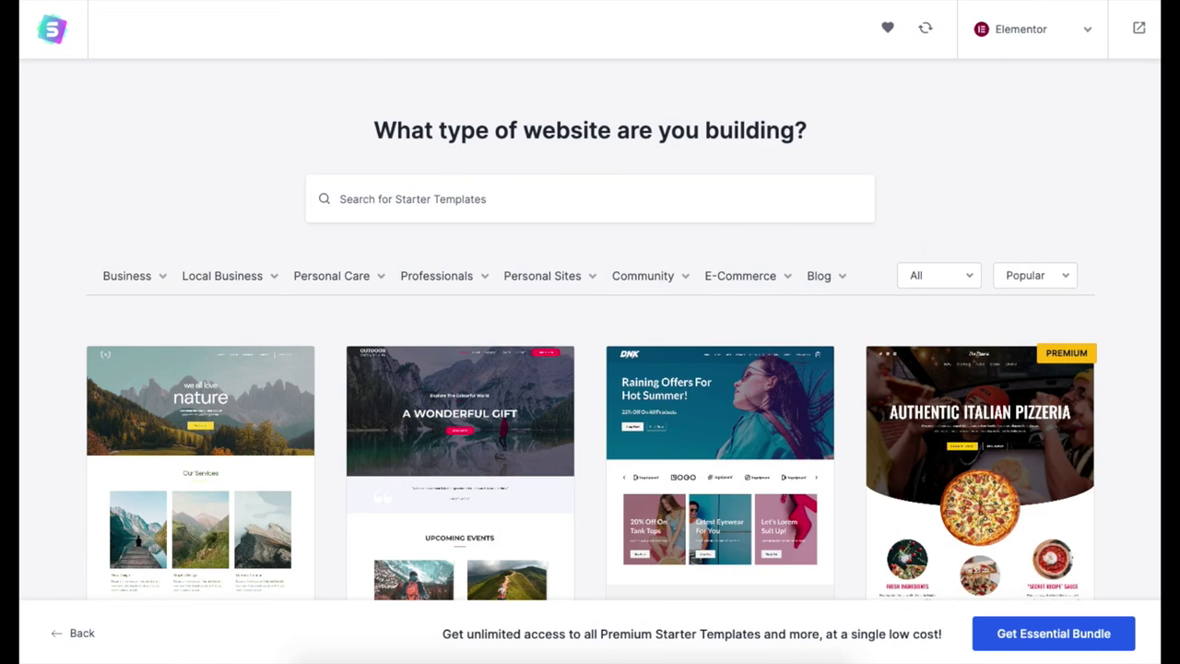
# Step: Replace the word 'nature' in the hero heading with 'we'
pyautogui.scroll(-3, 590, 351)
pyautogui.scroll(-5, 590, 350)
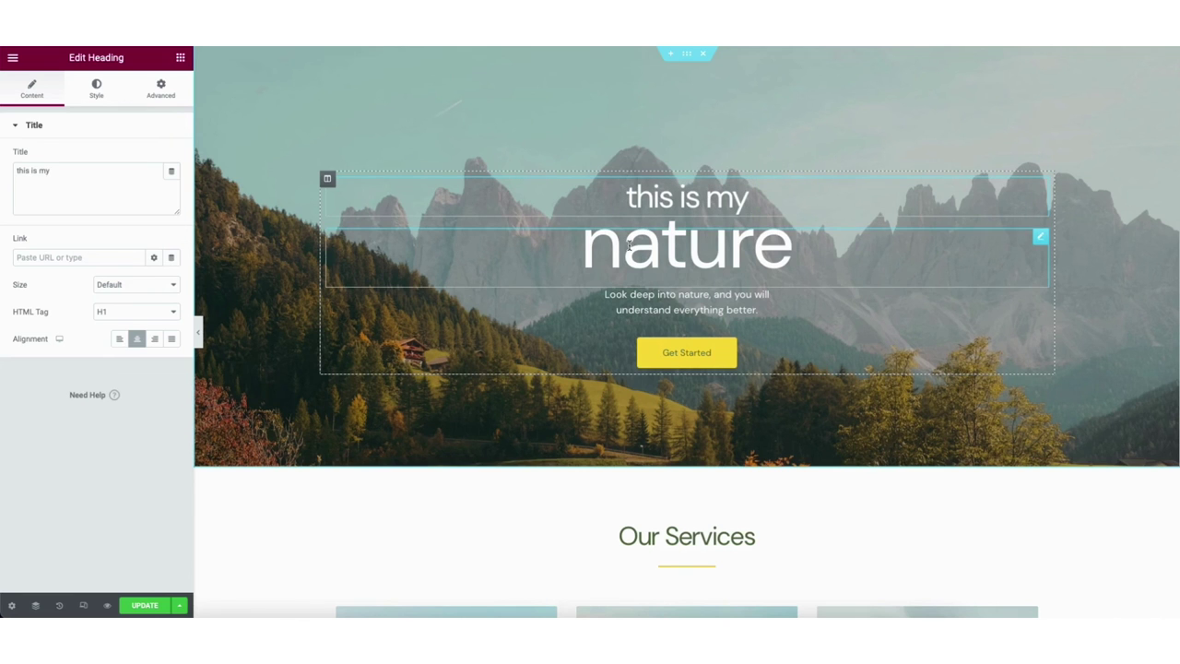
pyautogui.moveTo(585, 247); pyautogui.dragTo(748, 247)
pyautogui.write('we')
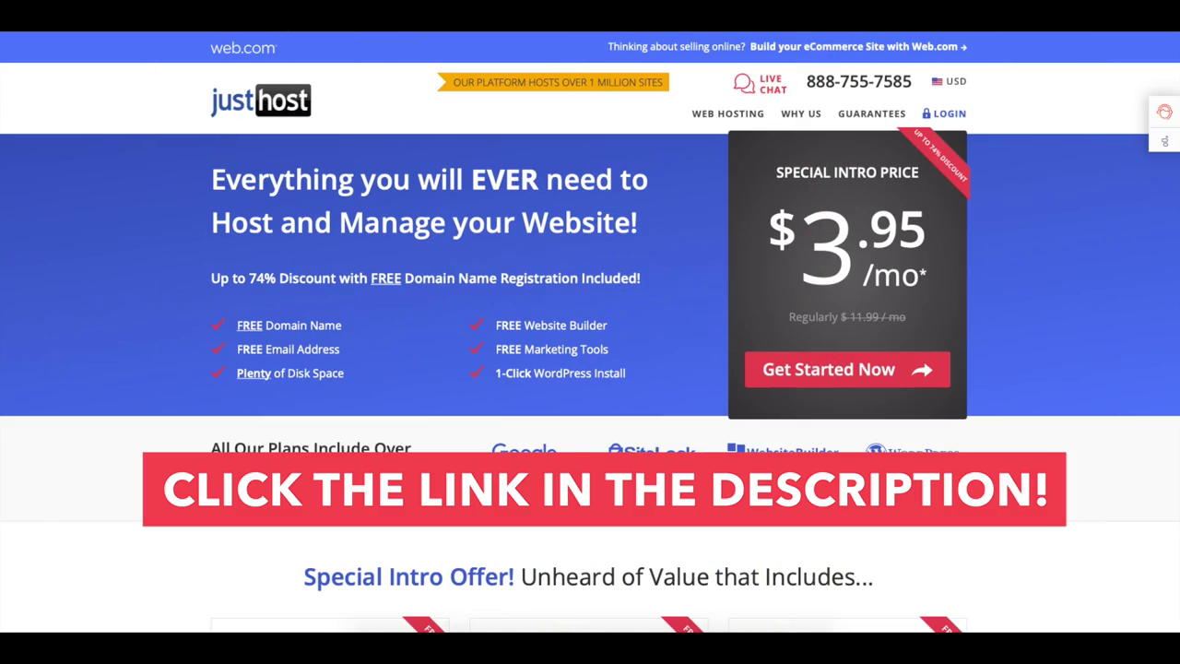
pyautogui.scroll(-2, 590, 332)
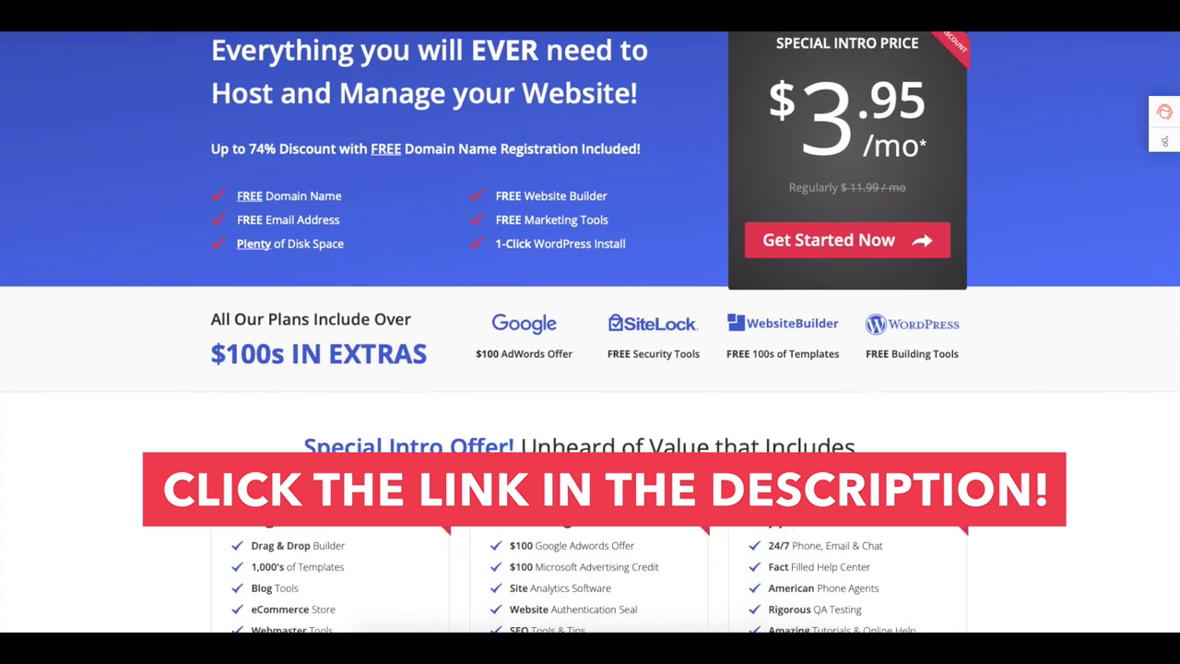
pyautogui.scroll(-3, 590, 331)
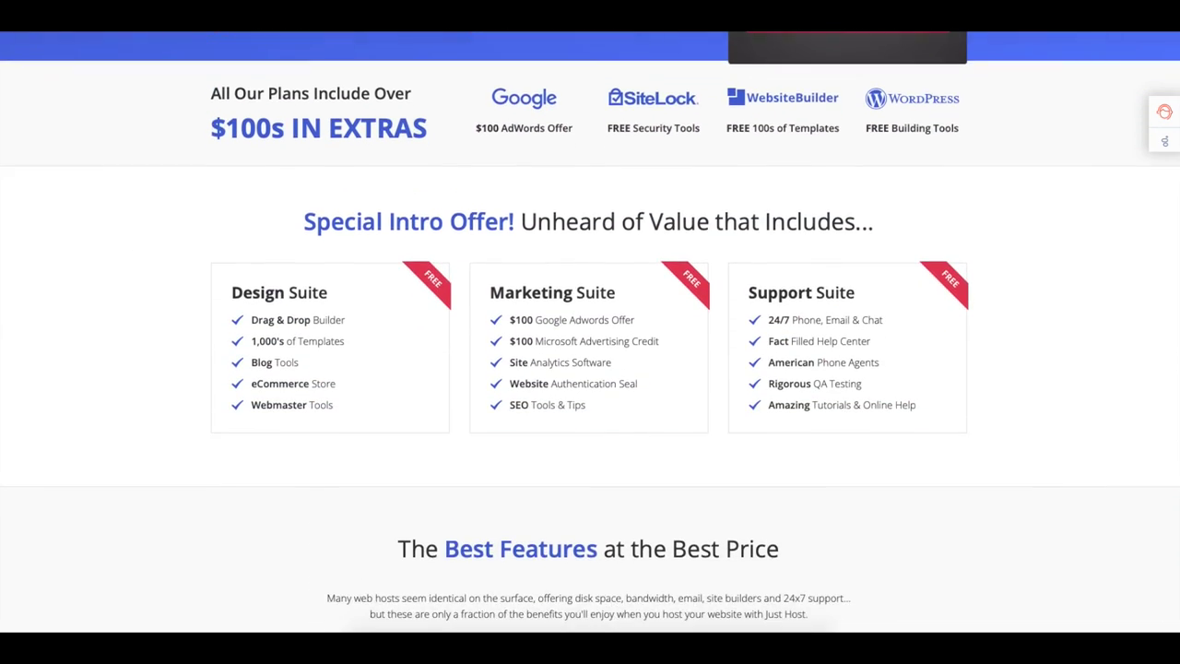
pyautogui.scroll(-3, 590, 332)
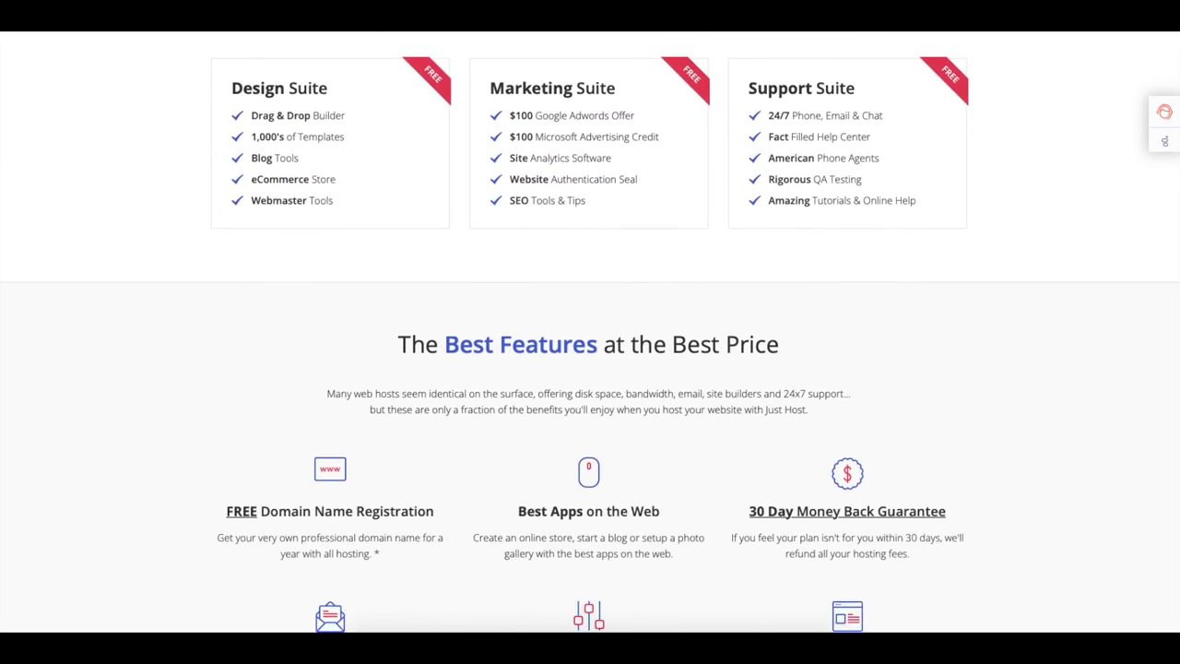